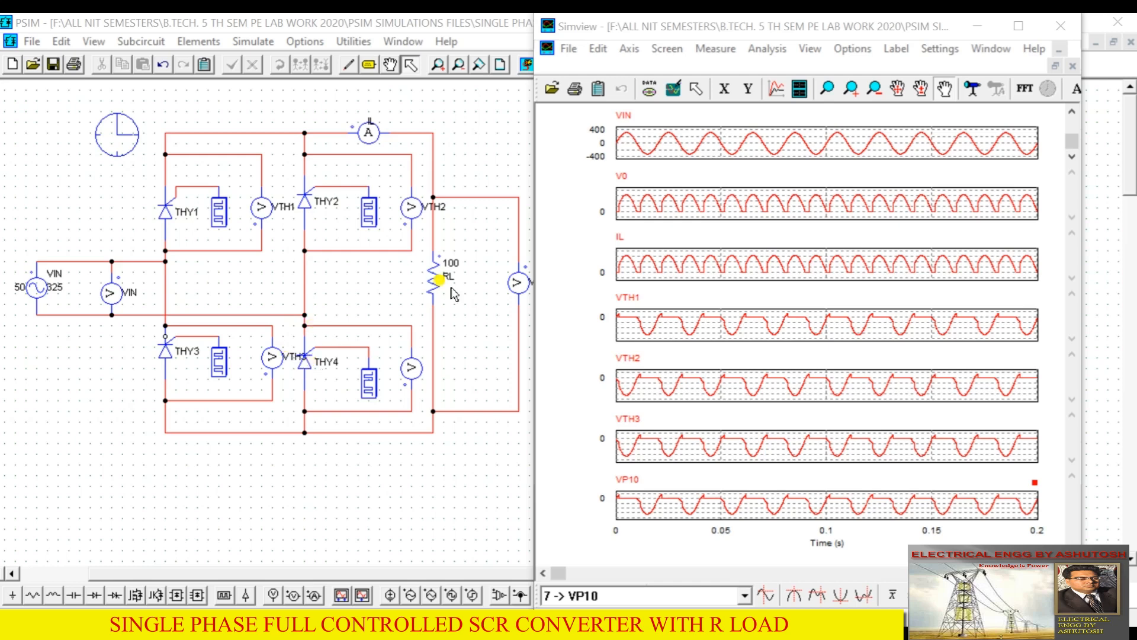
Inspect the frequency, number of points and switching points of the gating blocks for THY1, THY4, THY2 and THY3
{"action": "double_click", "coordinate": [220, 222]}
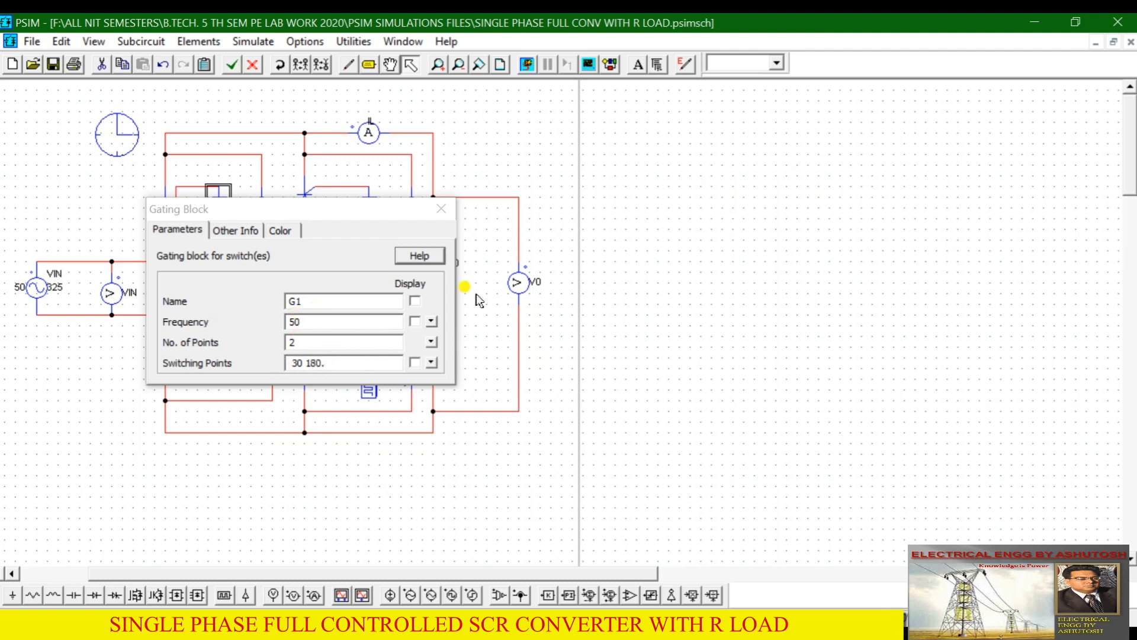
{"action": "left_click", "coordinate": [441, 209]}
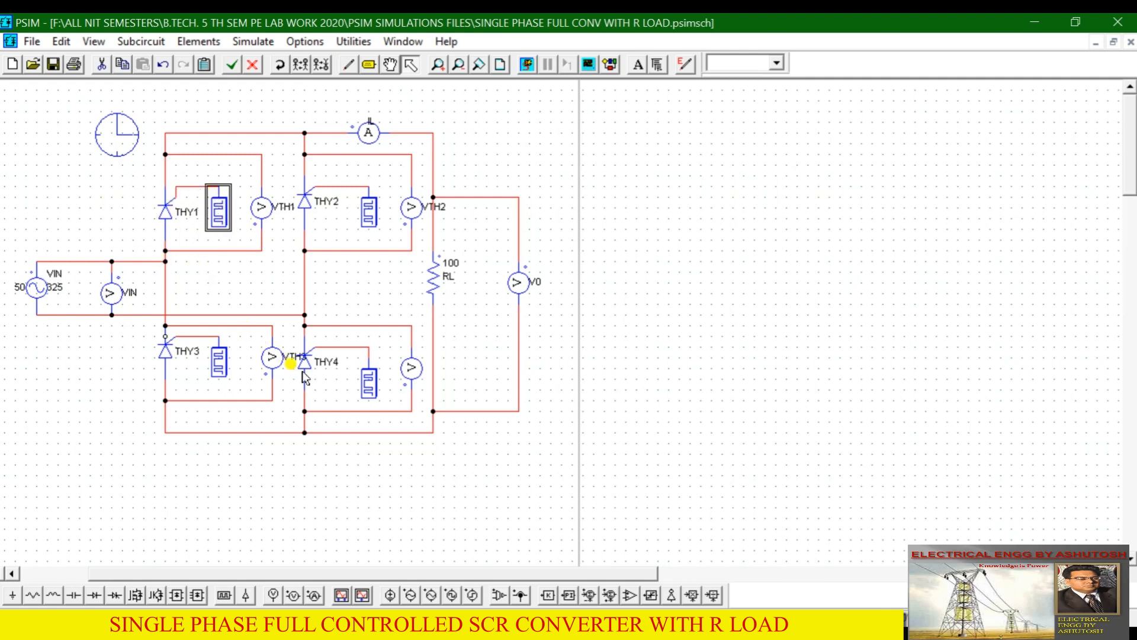
{"action": "double_click", "coordinate": [370, 390]}
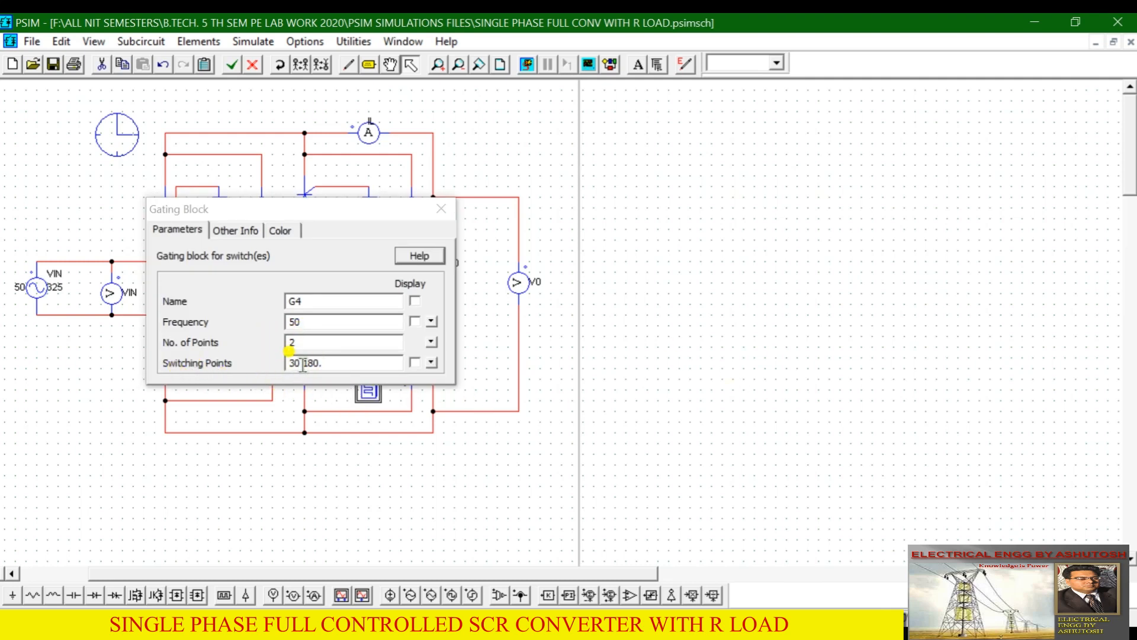
{"action": "left_click", "coordinate": [443, 210]}
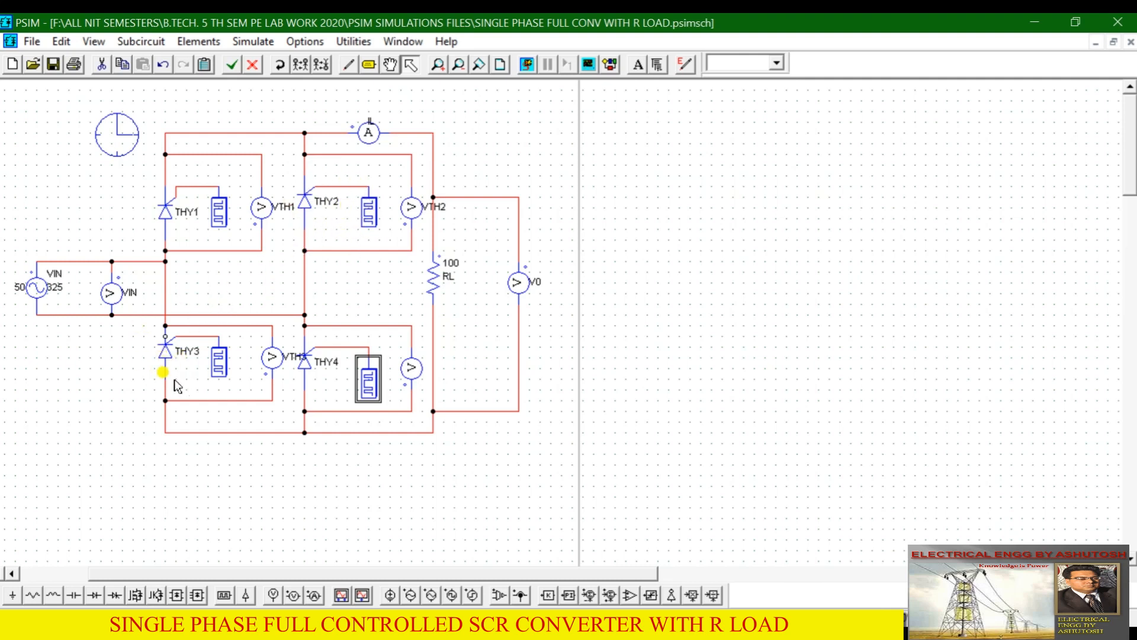
{"action": "double_click", "coordinate": [370, 214]}
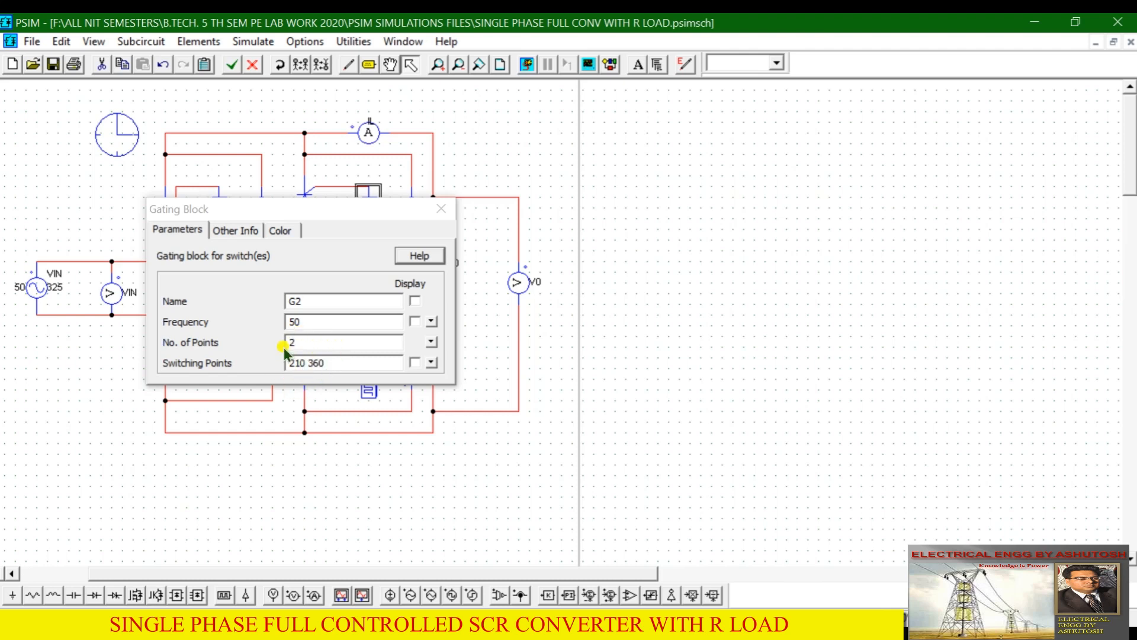
{"action": "left_click", "coordinate": [438, 211]}
{"action": "left_click", "coordinate": [214, 364]}
{"action": "double_click", "coordinate": [214, 364]}
{"action": "left_click", "coordinate": [442, 209]}
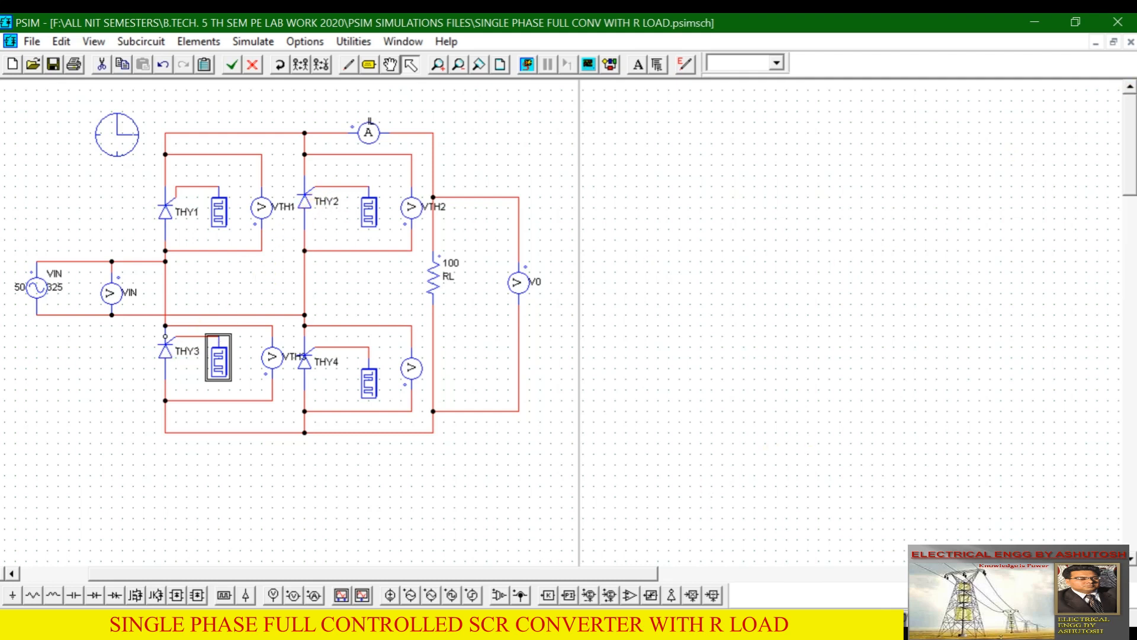
Create a new blank schematic and place a vertical sine voltage source on its left side
{"action": "key", "text": "alt+Tab"}
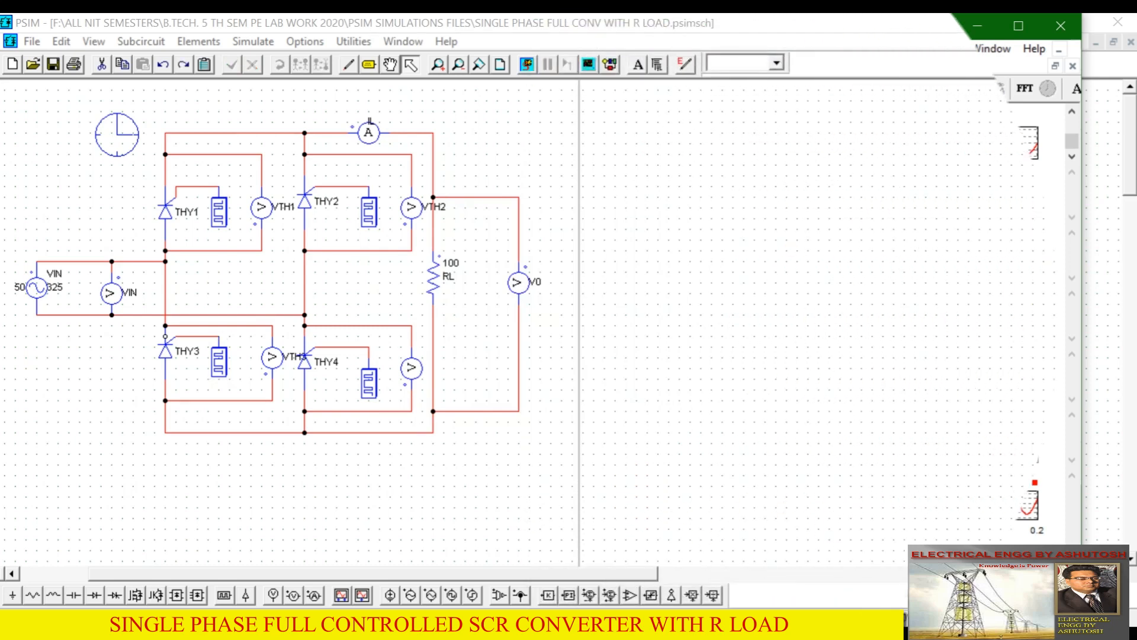
{"action": "left_click", "coordinate": [30, 42]}
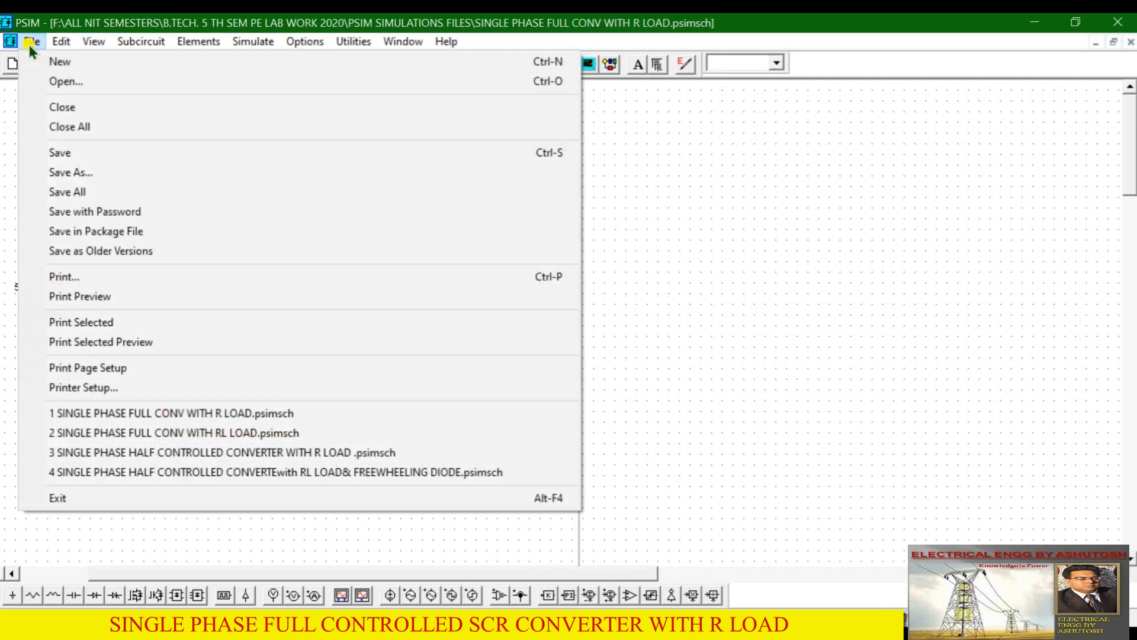
{"action": "left_click", "coordinate": [54, 61]}
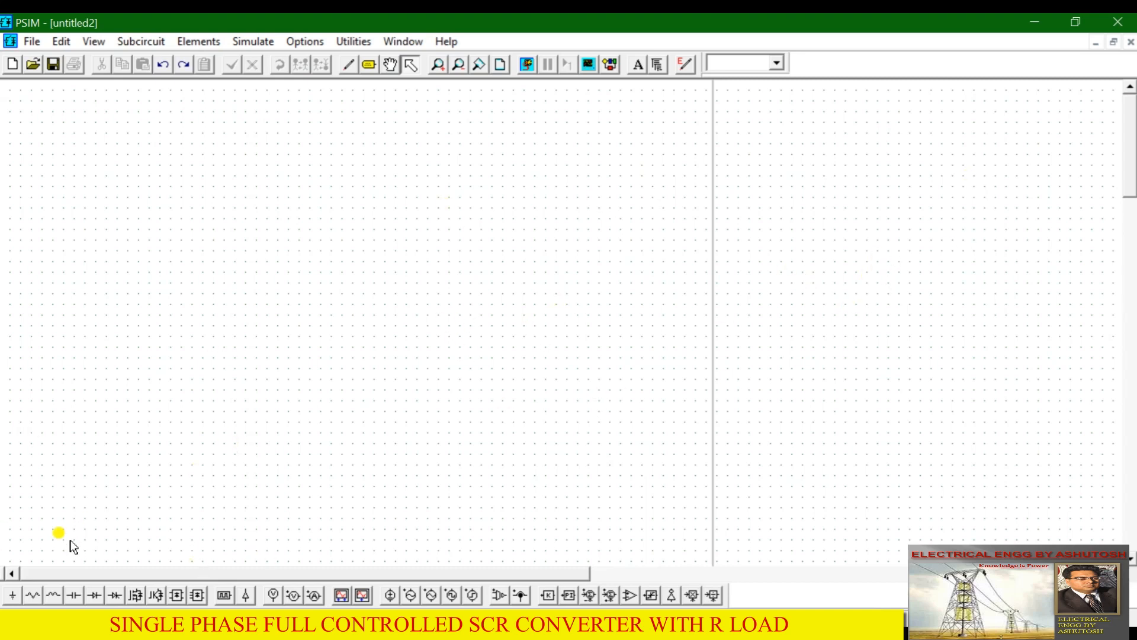
{"action": "left_click", "coordinate": [411, 596]}
{"action": "left_click", "coordinate": [127, 251]}
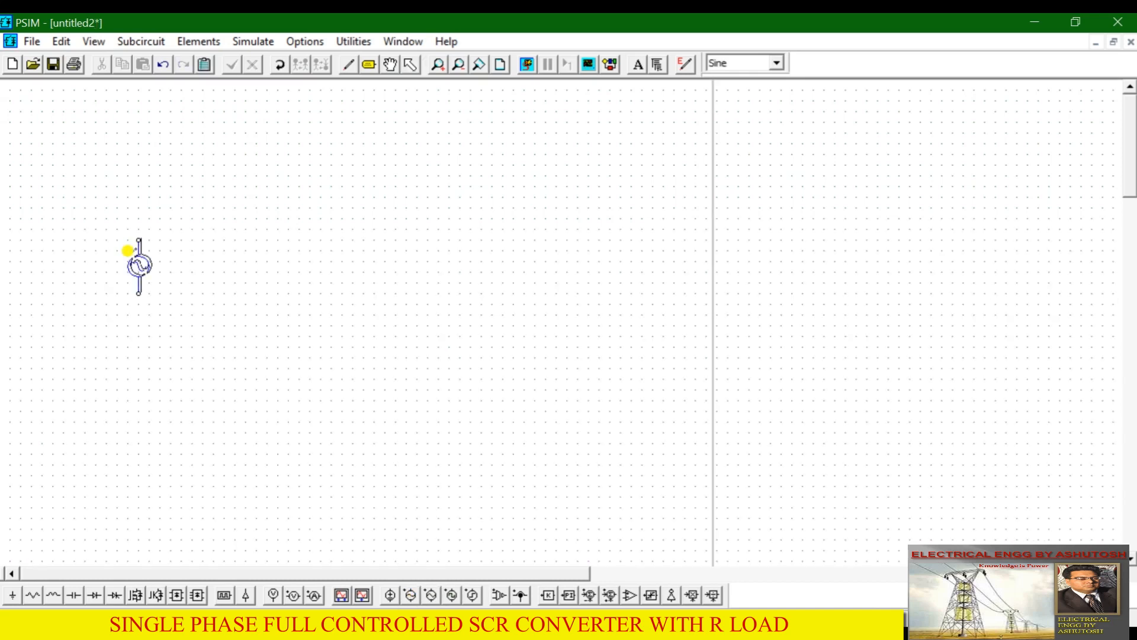
{"action": "key", "text": "Escape"}
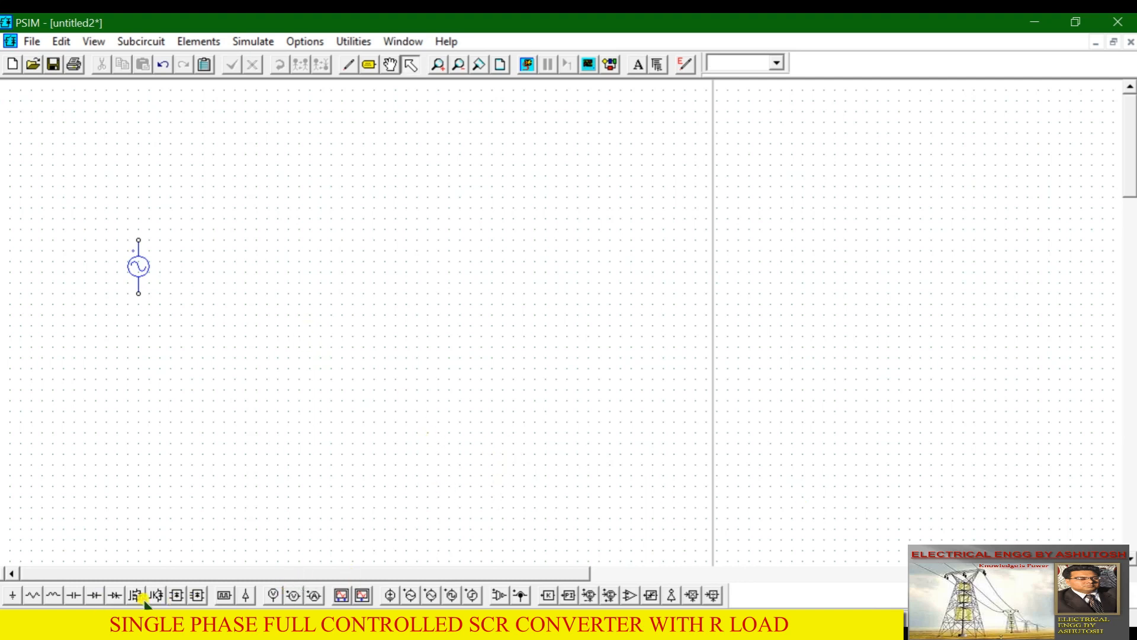
Place four upward-facing thyristors as the two legs of a bridge, two above and two below, right of the source
{"action": "left_click", "coordinate": [115, 595]}
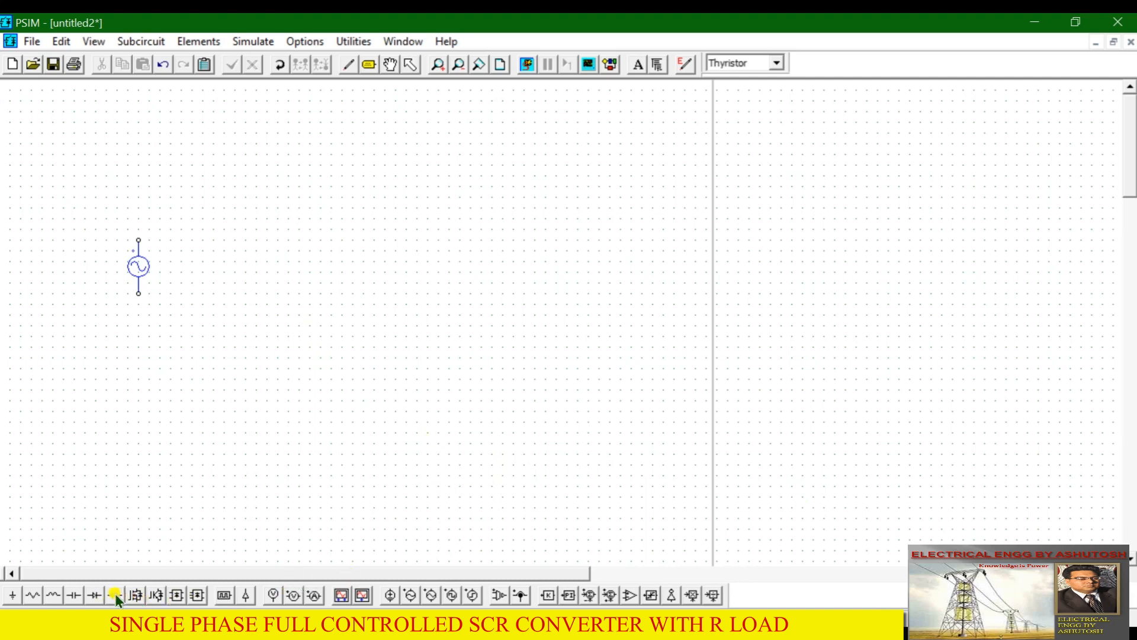
{"action": "right_click", "coordinate": [248, 184]}
{"action": "right_click", "coordinate": [249, 184]}
{"action": "right_click", "coordinate": [248, 184]}
{"action": "left_click", "coordinate": [249, 148]}
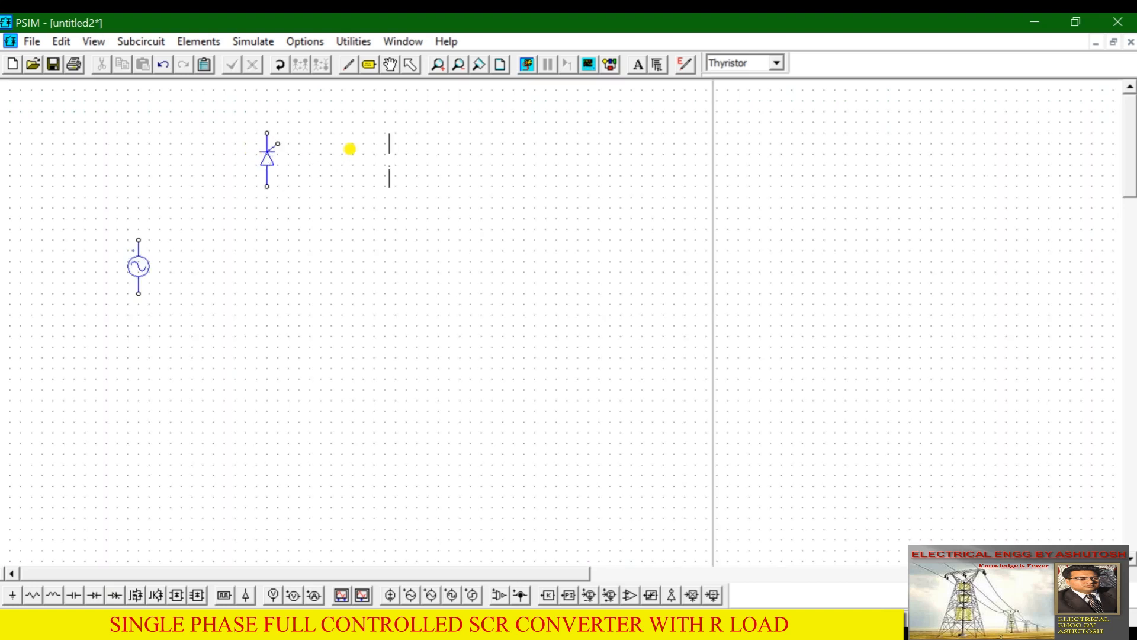
{"action": "left_click", "coordinate": [448, 143]}
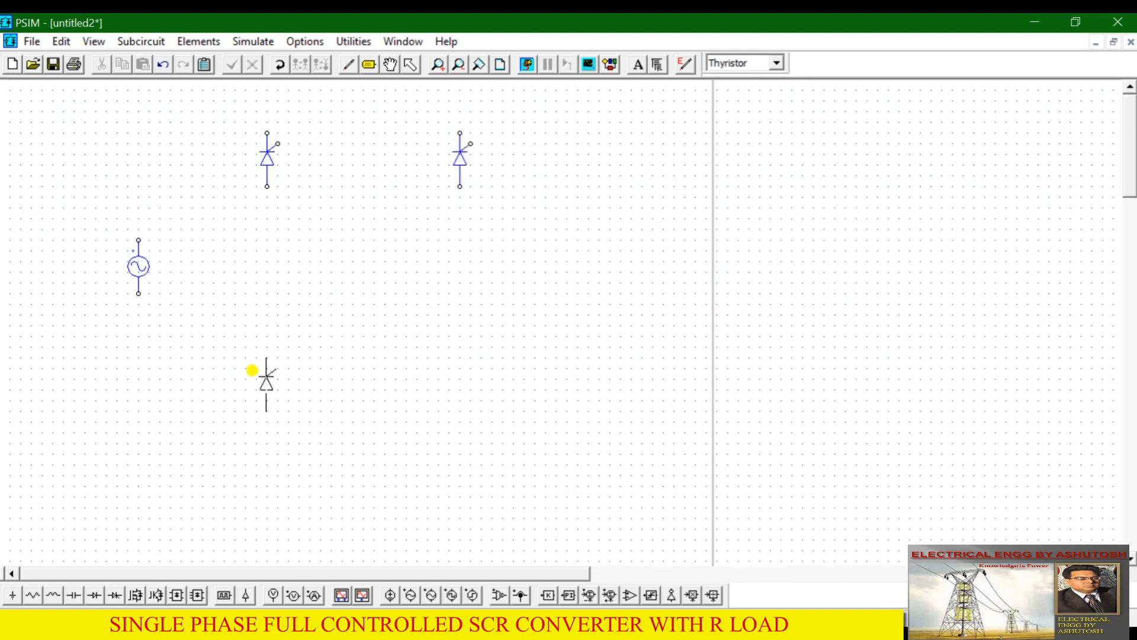
{"action": "left_click", "coordinate": [250, 372]}
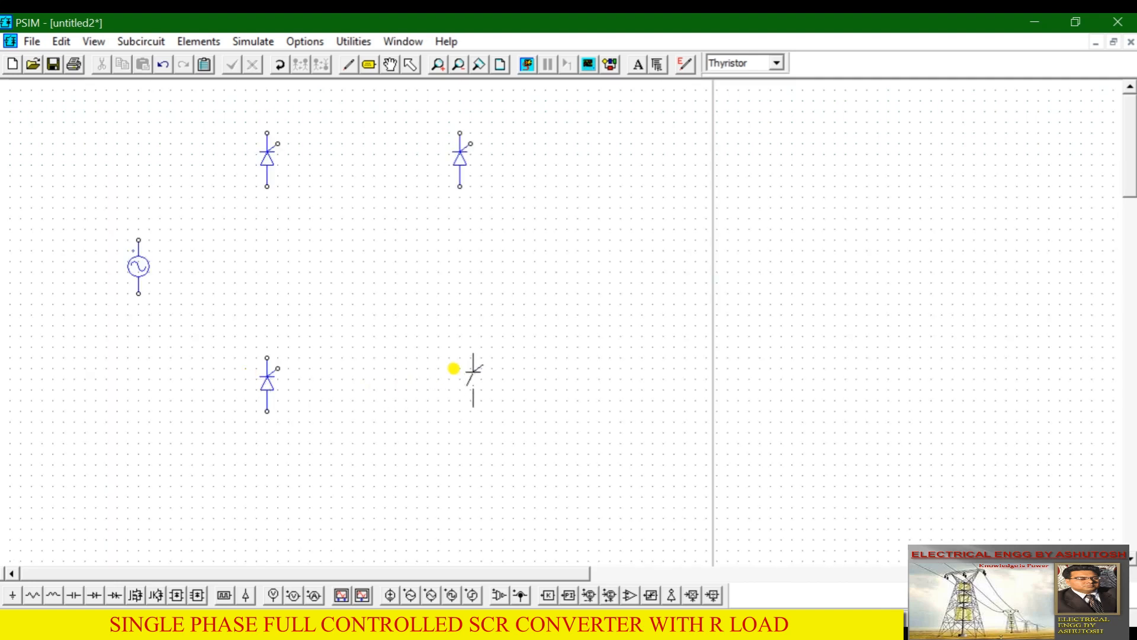
{"action": "left_click", "coordinate": [448, 361]}
{"action": "key", "text": "Escape"}
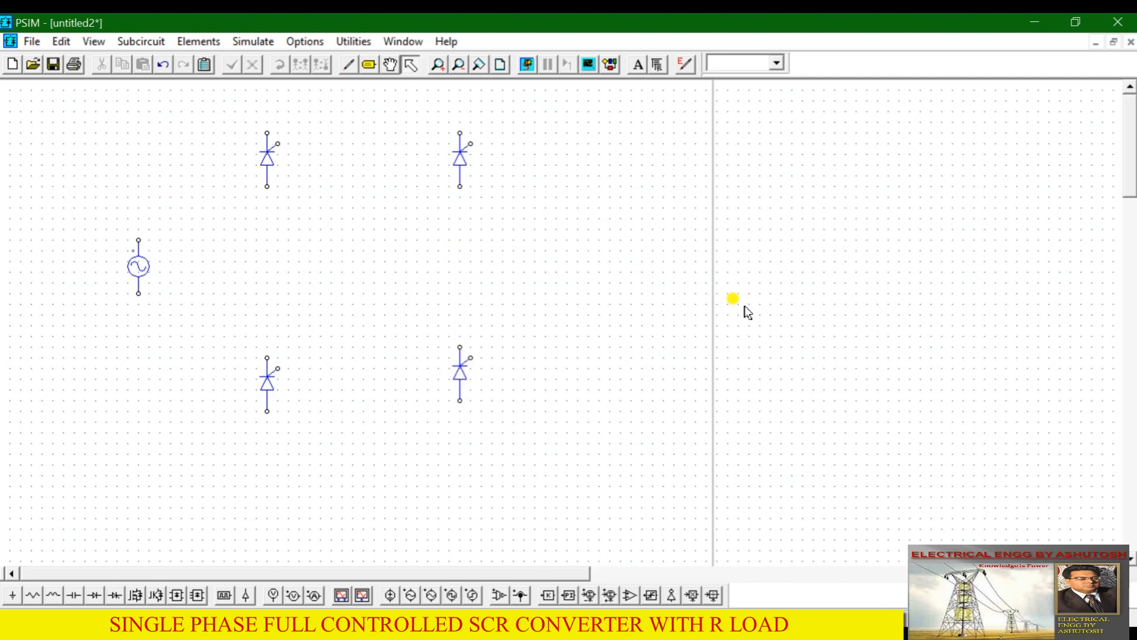
Place four gating blocks with their terminals facing up, one to the right of each thyristor
{"action": "left_click", "coordinate": [225, 597]}
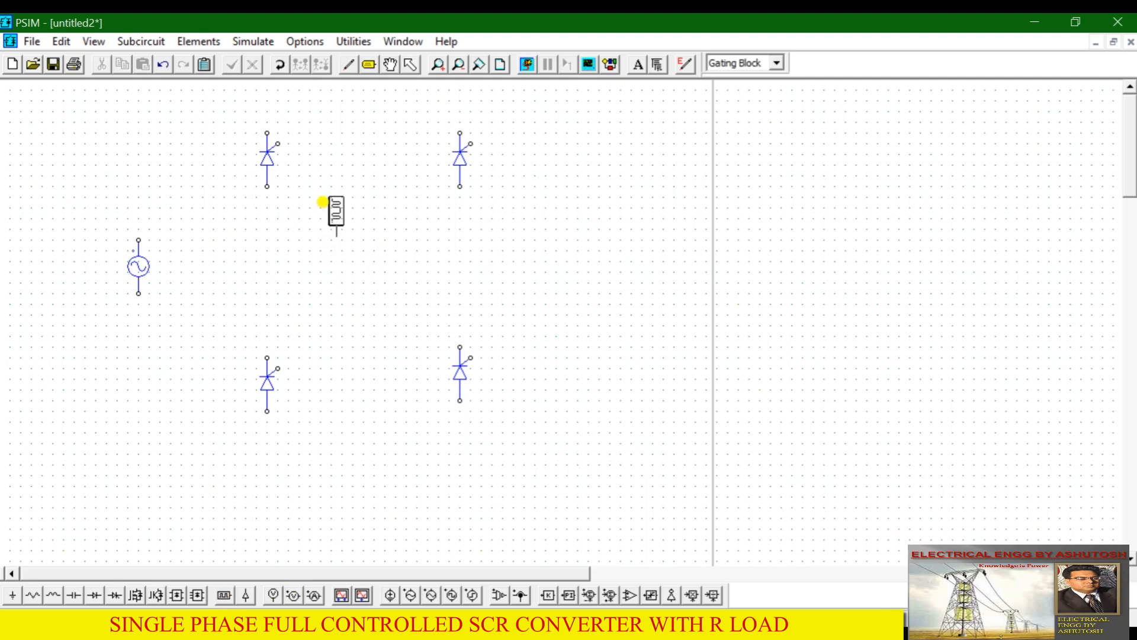
{"action": "right_click", "coordinate": [323, 201]}
{"action": "right_click", "coordinate": [332, 180]}
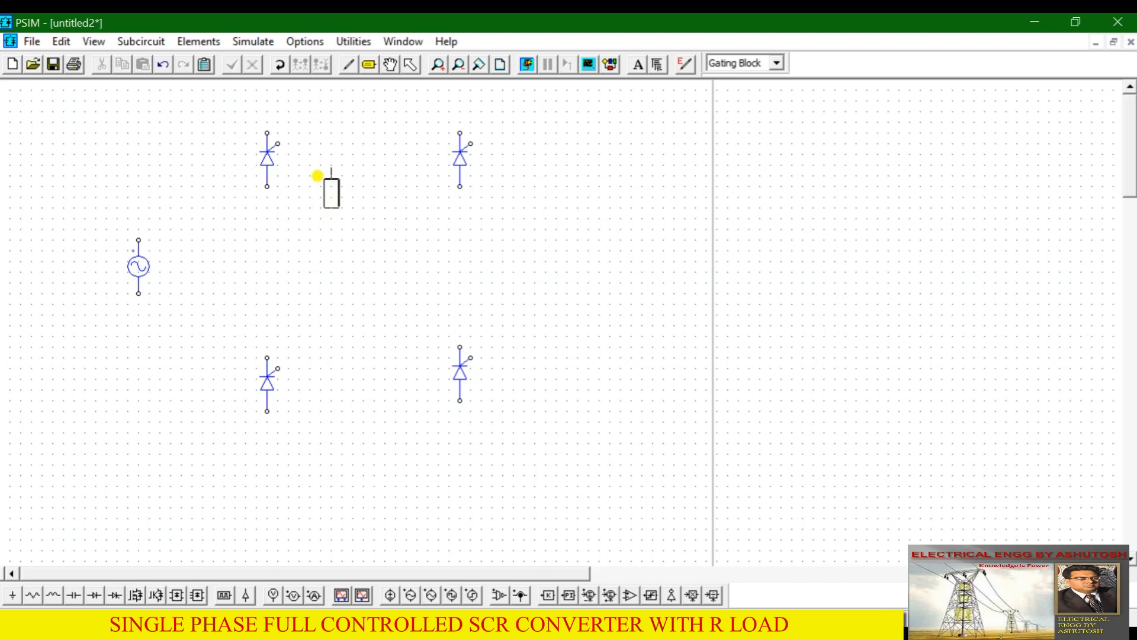
{"action": "left_click", "coordinate": [324, 169]}
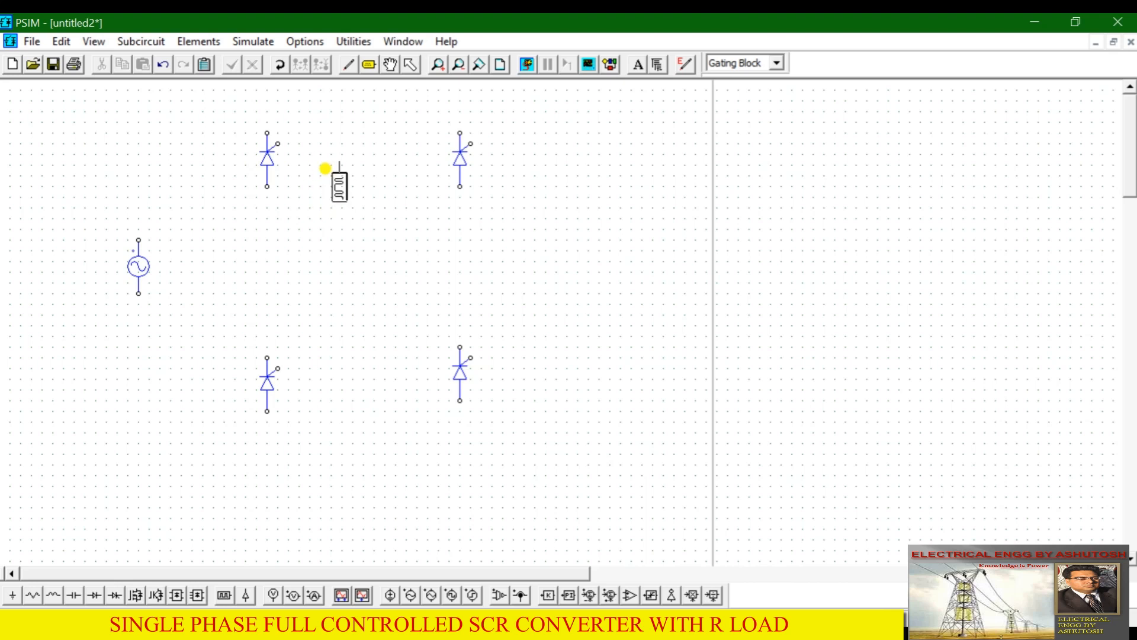
{"action": "left_click", "coordinate": [325, 168]}
{"action": "left_click", "coordinate": [508, 173]}
{"action": "left_click", "coordinate": [312, 393]}
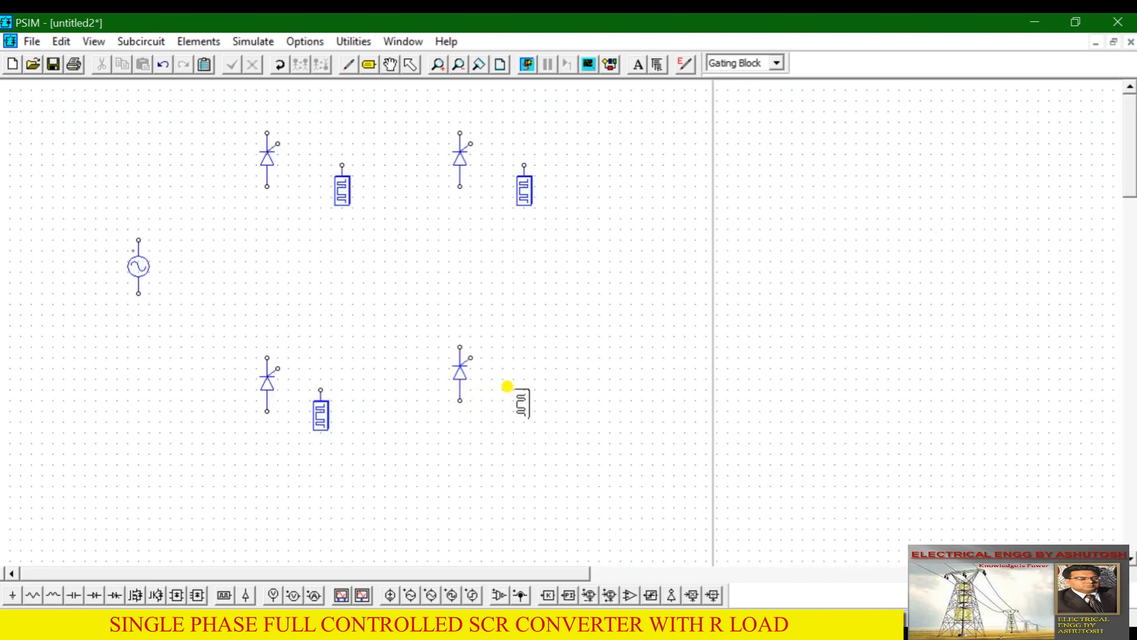
{"action": "left_click", "coordinate": [514, 373]}
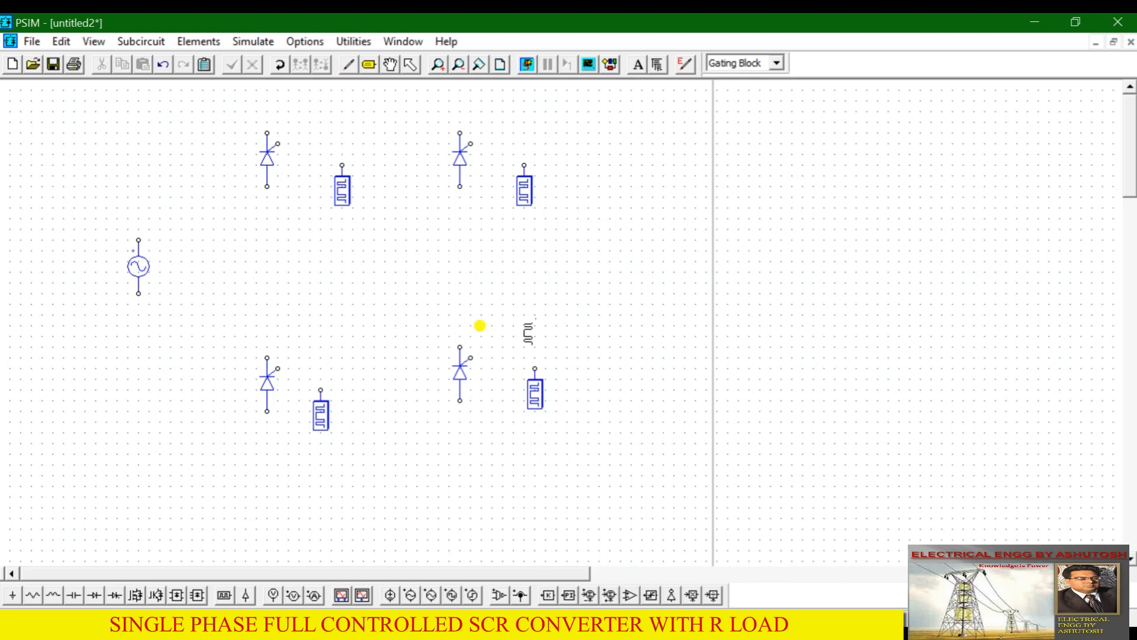
{"action": "key", "text": "Escape"}
Move the lower-left gating block up so its terminal is level with the lower-left thyristor's gate
{"action": "left_click_drag", "start_coordinate": [324, 416], "coordinate": [320, 402]}
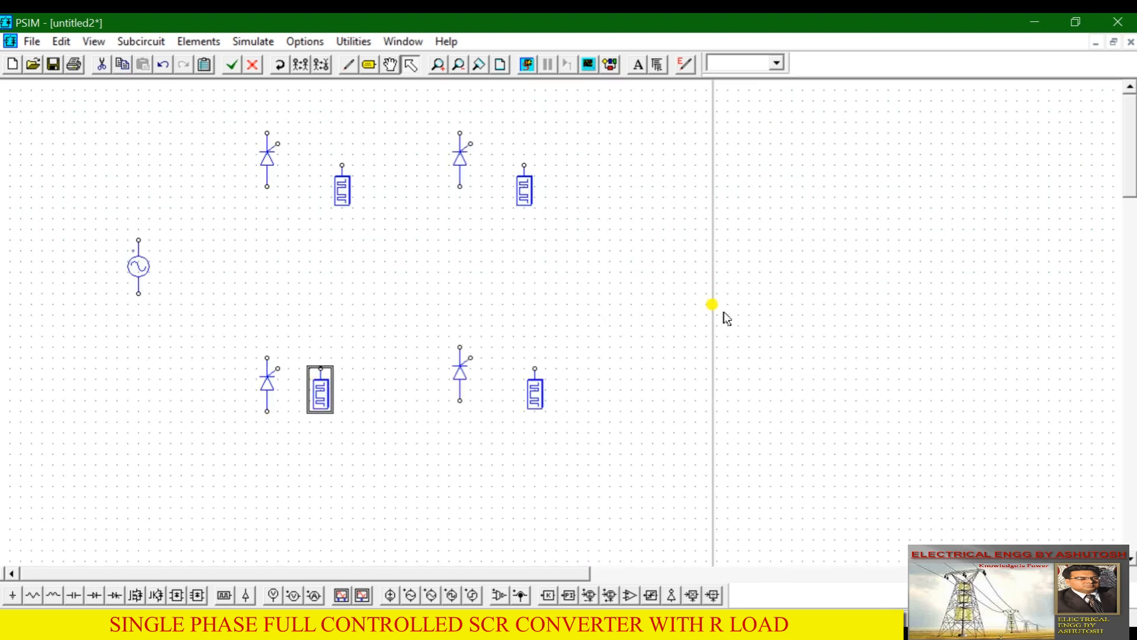
{"action": "left_click", "coordinate": [533, 388]}
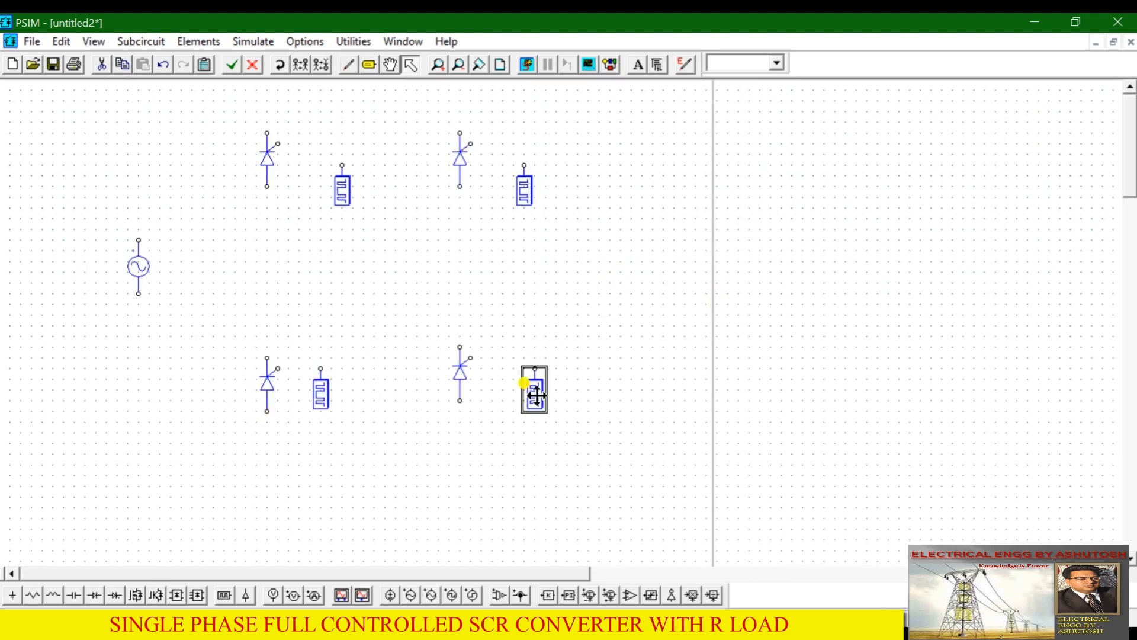
{"action": "left_click", "coordinate": [619, 289]}
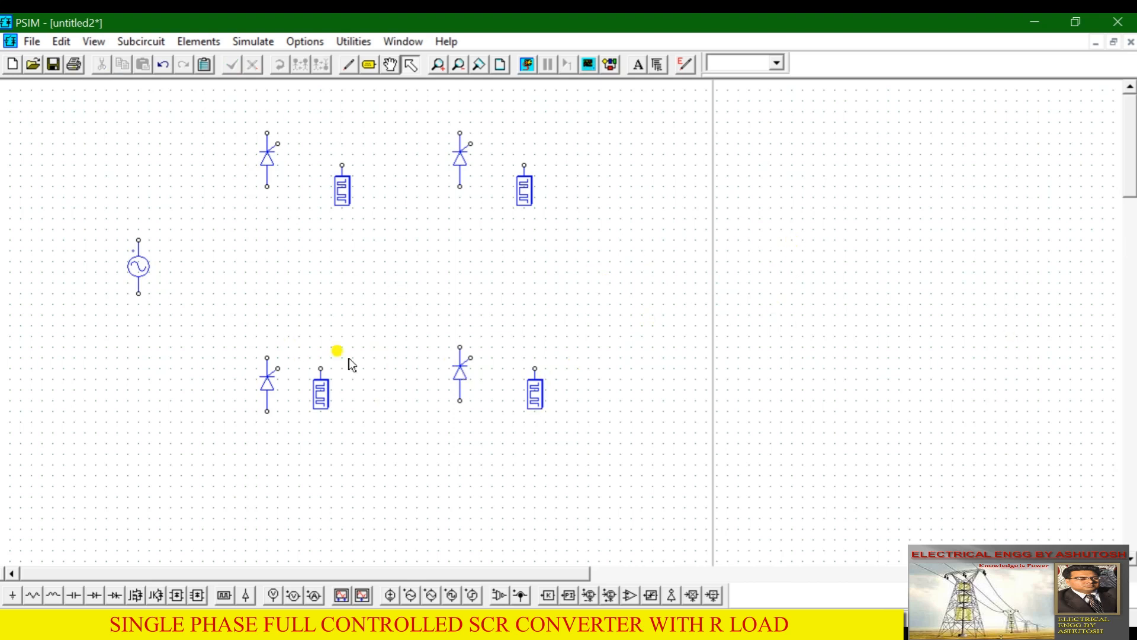
Place a vertical load resistor to the right of the thyristor bridge, level with the source
{"action": "left_click", "coordinate": [31, 595]}
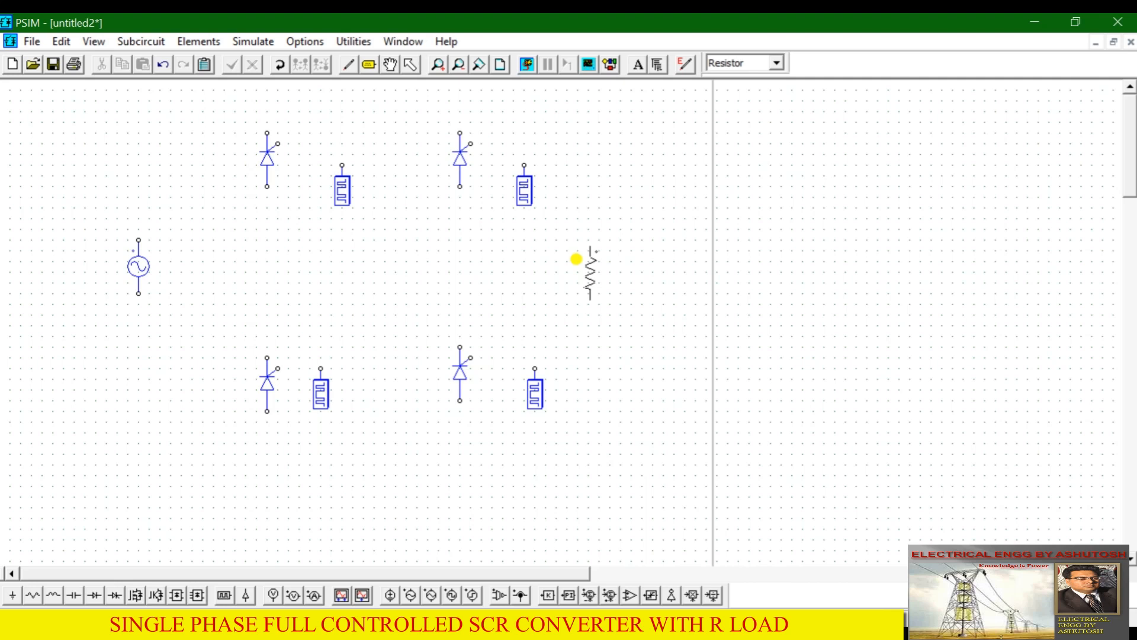
{"action": "left_click", "coordinate": [574, 251]}
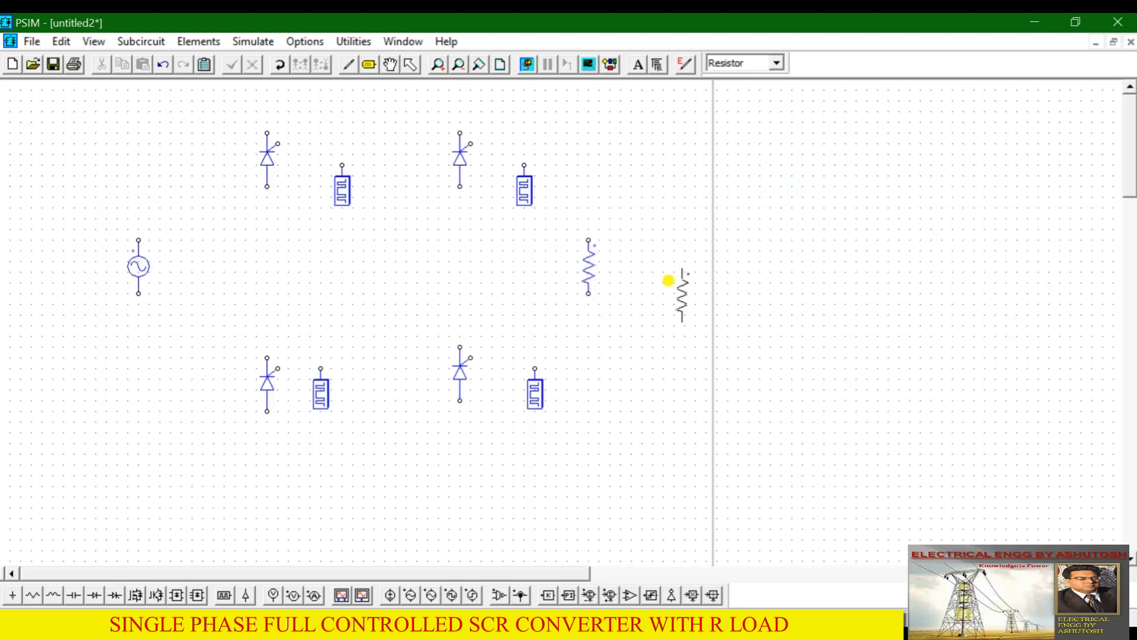
{"action": "key", "text": "Escape"}
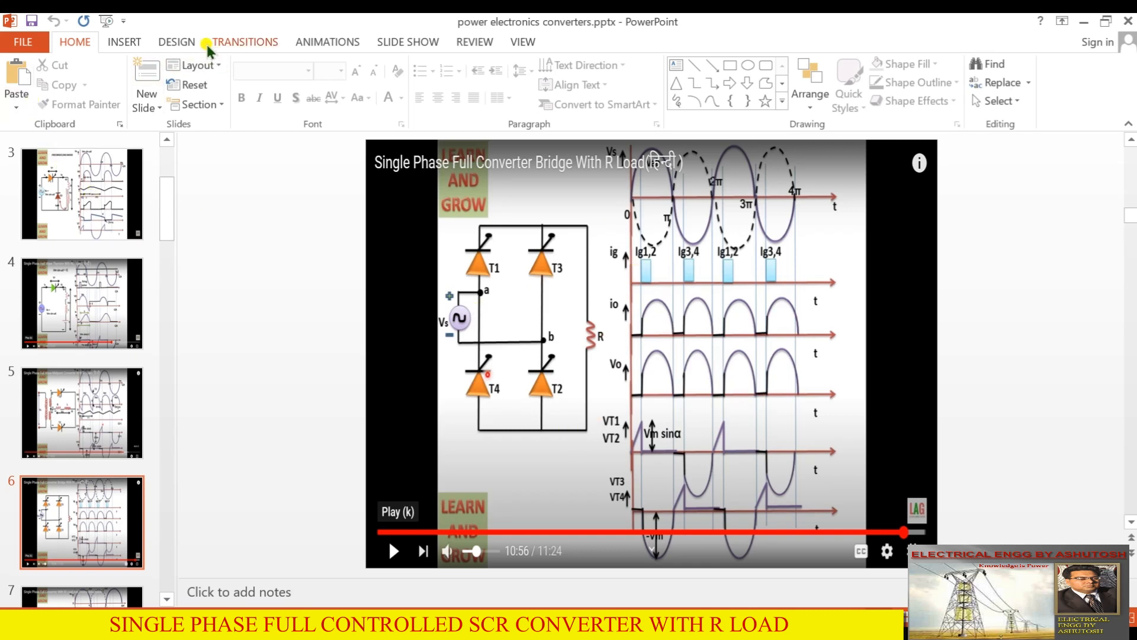
Switch to PowerPoint and present slide 6 full screen to review the full converter bridge circuit and its waveforms
{"action": "left_click", "coordinate": [170, 40]}
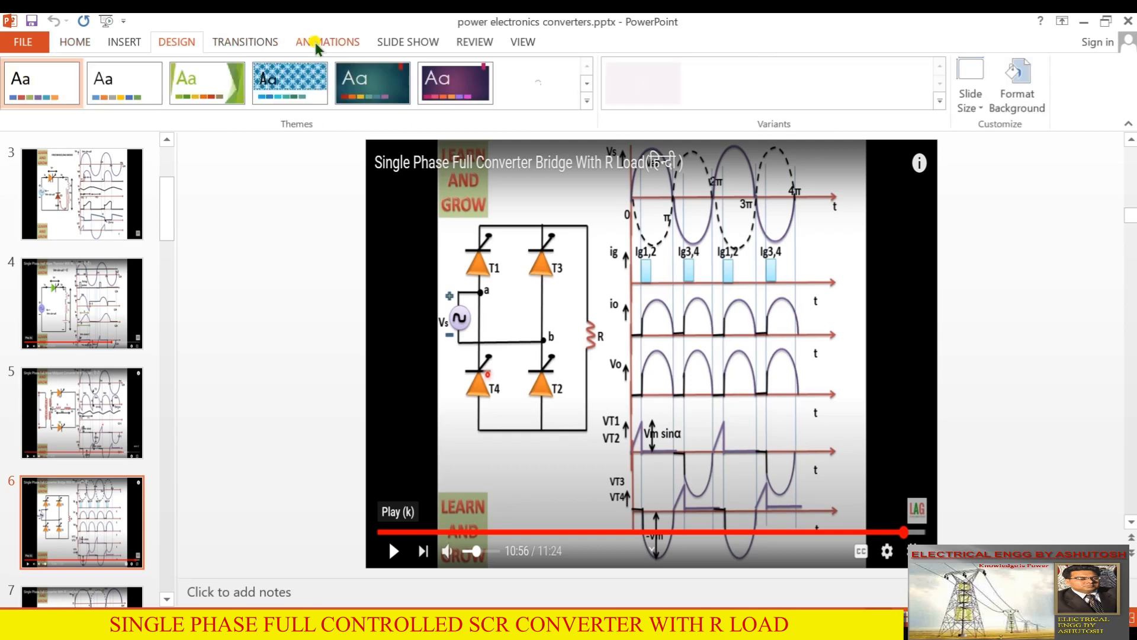
{"action": "left_click", "coordinate": [322, 42]}
{"action": "left_click", "coordinate": [406, 42]}
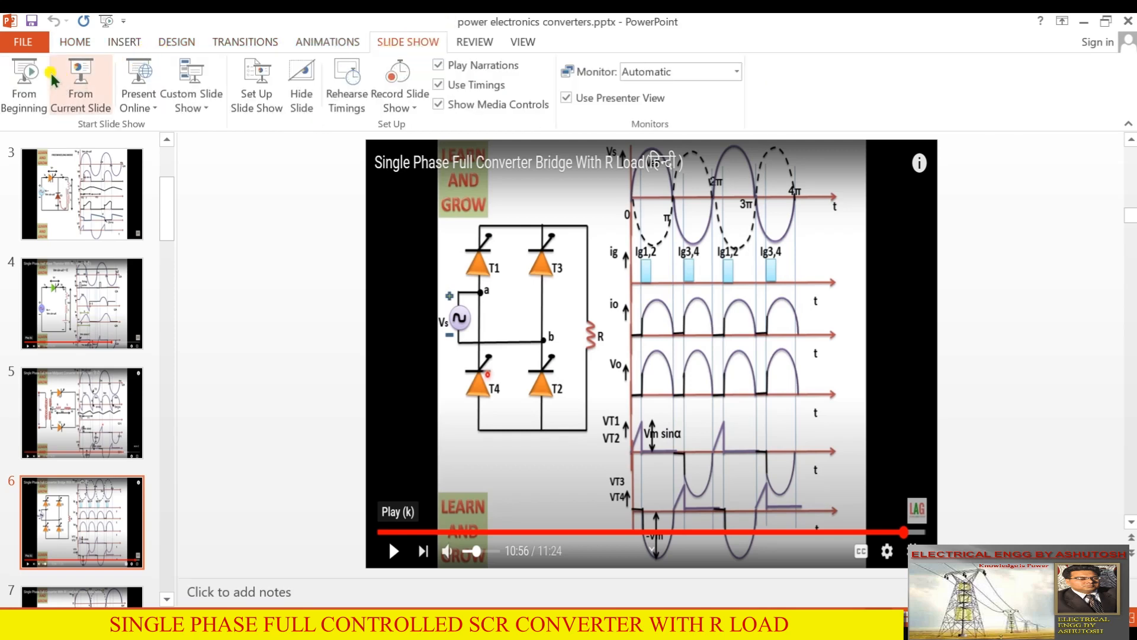
{"action": "left_click", "coordinate": [86, 91]}
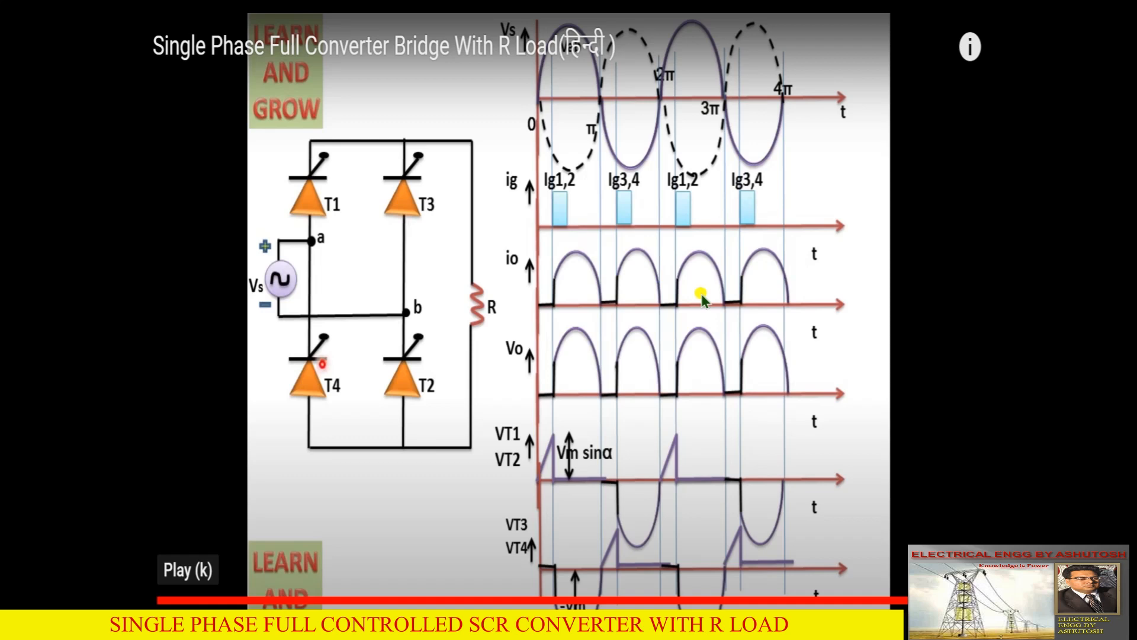
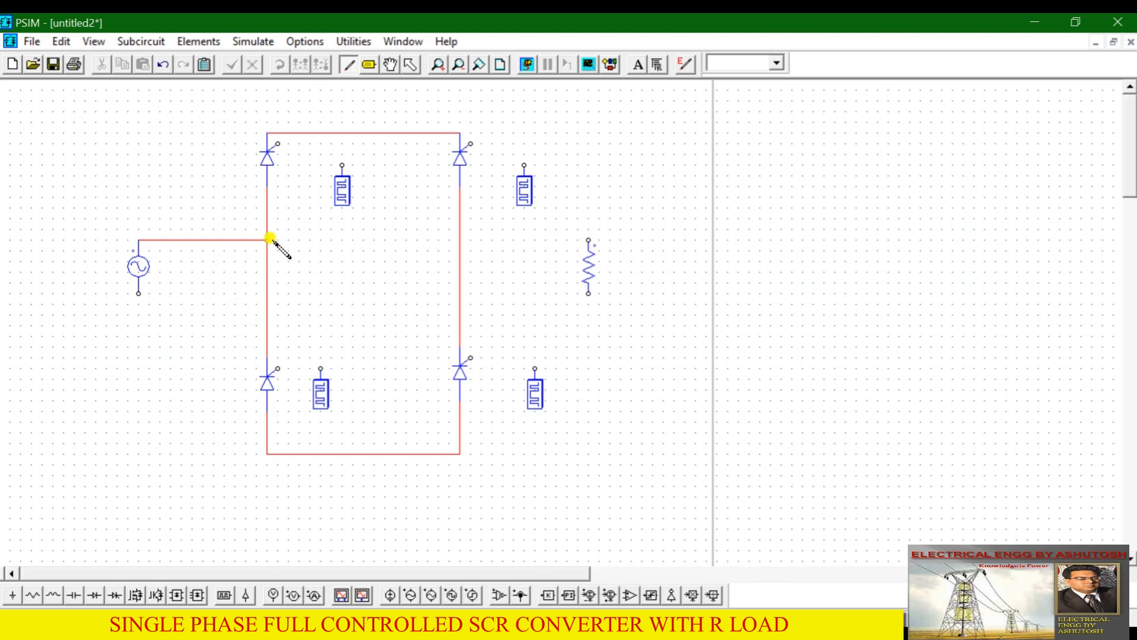
Wire the source's lower terminal to the right leg's midpoint and connect each thyristor gate to its adjacent gating block
{"action": "left_click_drag", "start_coordinate": [138, 293], "coordinate": [459, 293]}
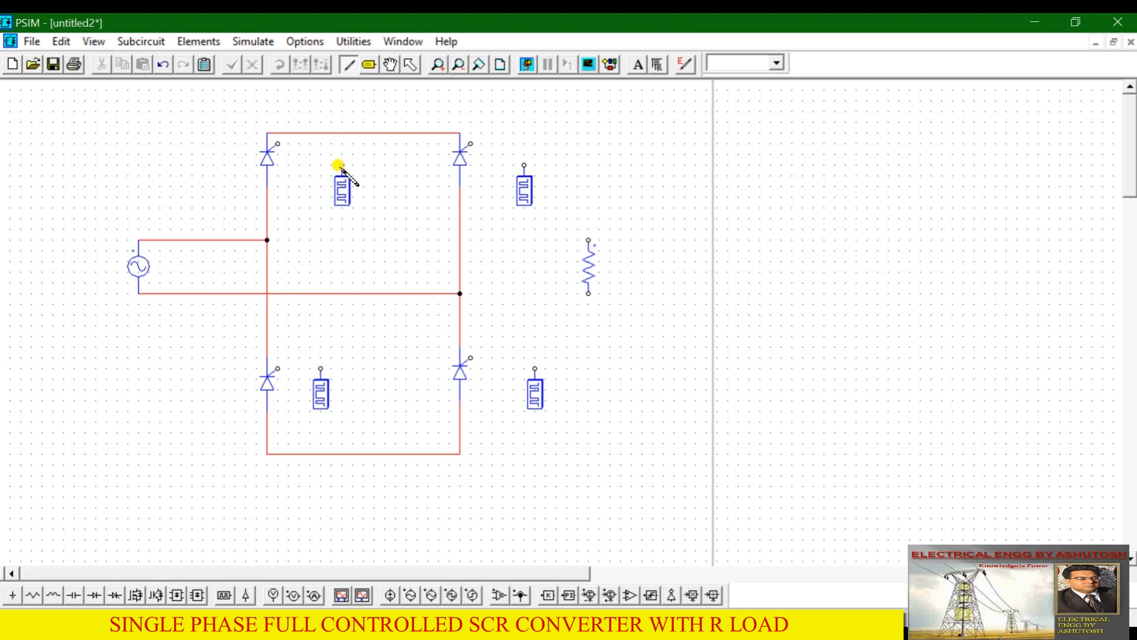
{"action": "mouse_move", "coordinate": [283, 142]}
{"action": "left_mouse_down"}
{"action": "mouse_move", "coordinate": [330, 140]}
{"action": "mouse_move", "coordinate": [355, 155]}
{"action": "mouse_move", "coordinate": [339, 156]}
{"action": "left_mouse_up"}
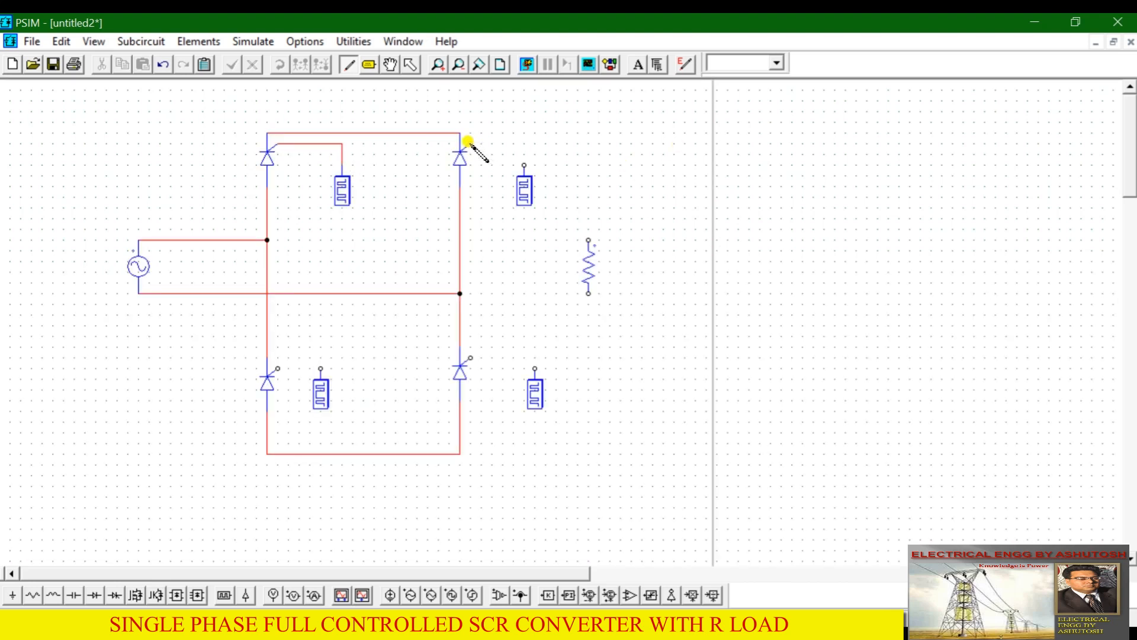
{"action": "mouse_move", "coordinate": [468, 142]}
{"action": "left_mouse_down"}
{"action": "mouse_move", "coordinate": [507, 144]}
{"action": "mouse_move", "coordinate": [524, 165]}
{"action": "left_mouse_up"}
{"action": "left_click_drag", "start_coordinate": [280, 367], "coordinate": [320, 369]}
{"action": "left_click_drag", "start_coordinate": [471, 355], "coordinate": [535, 368]}
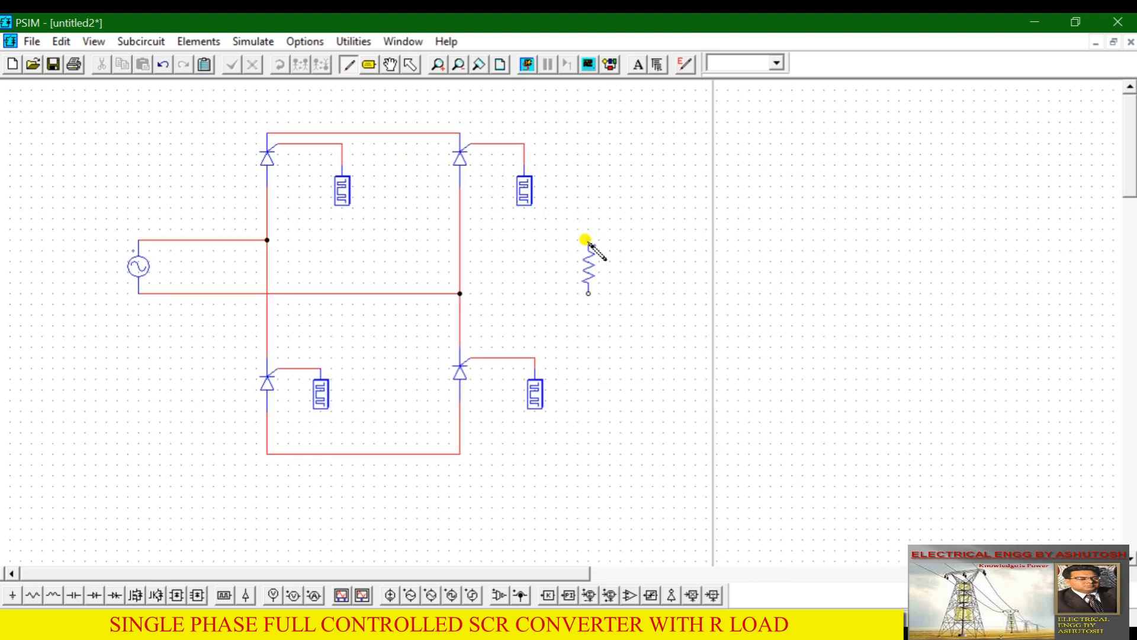
Wire the load resistor's upper terminal to the bridge's top rail and its lower terminal to the bottom rail
{"action": "left_click_drag", "start_coordinate": [585, 237], "coordinate": [460, 133]}
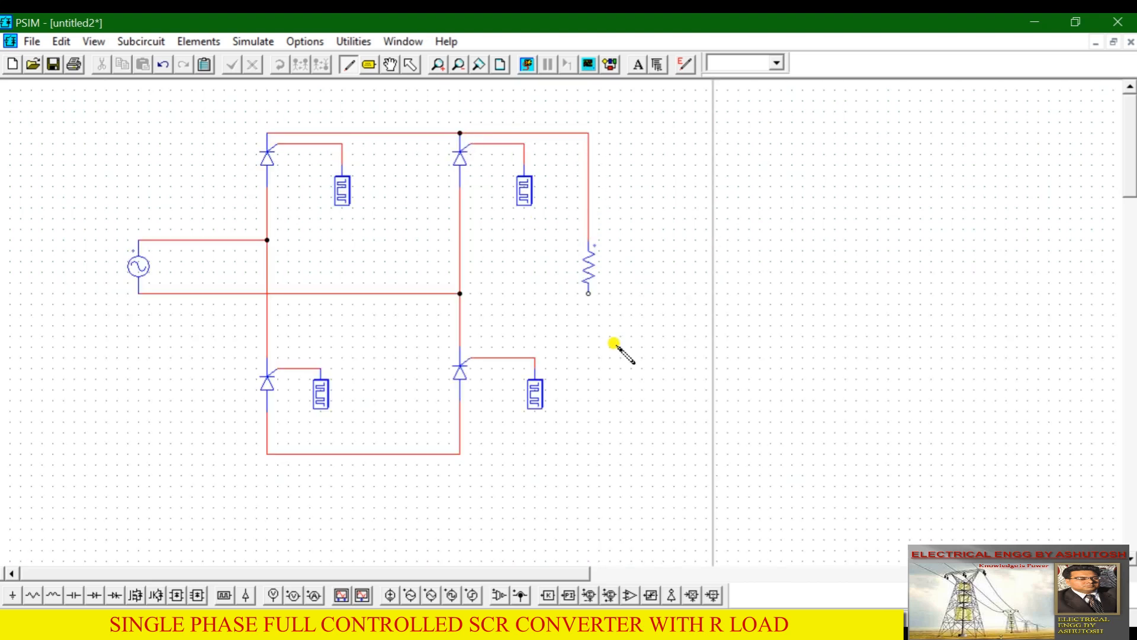
{"action": "left_click_drag", "start_coordinate": [587, 294], "coordinate": [457, 453]}
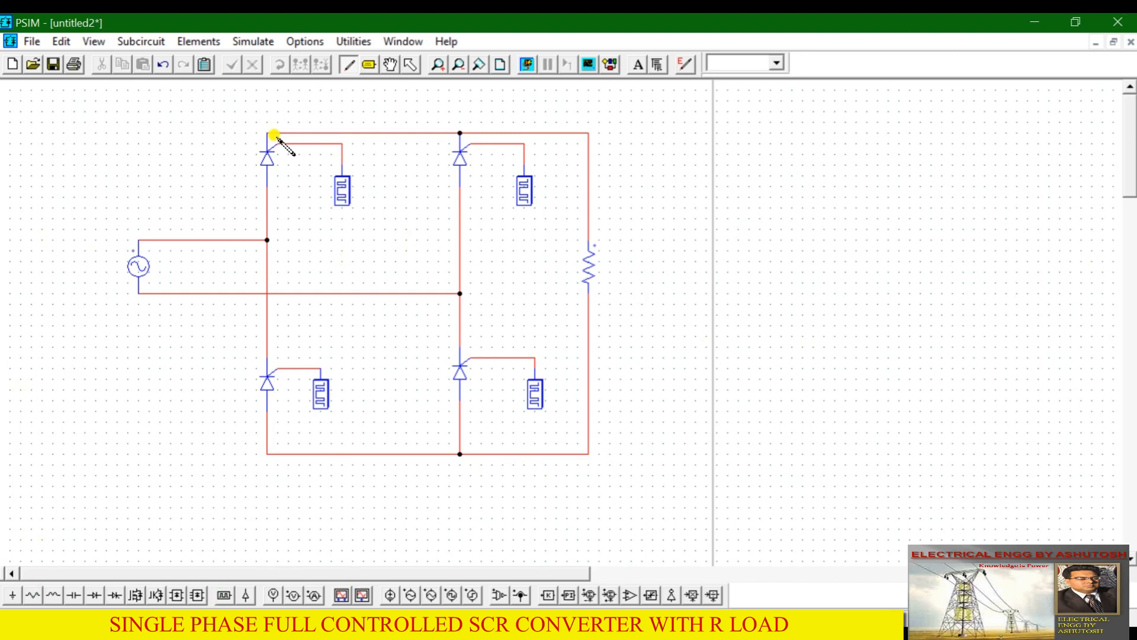
{"action": "left_click", "coordinate": [351, 65]}
Place two vertical voltage probes with positive terminals up, one between the source lines and one to the right of the load resistor
{"action": "left_click", "coordinate": [293, 599]}
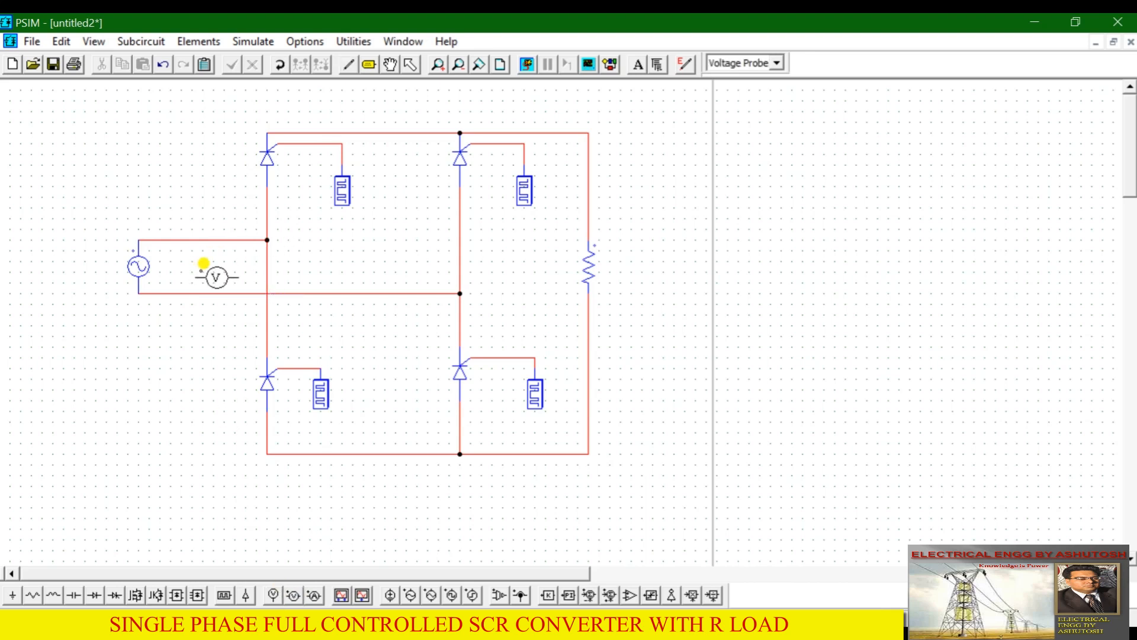
{"action": "right_click", "coordinate": [195, 259]}
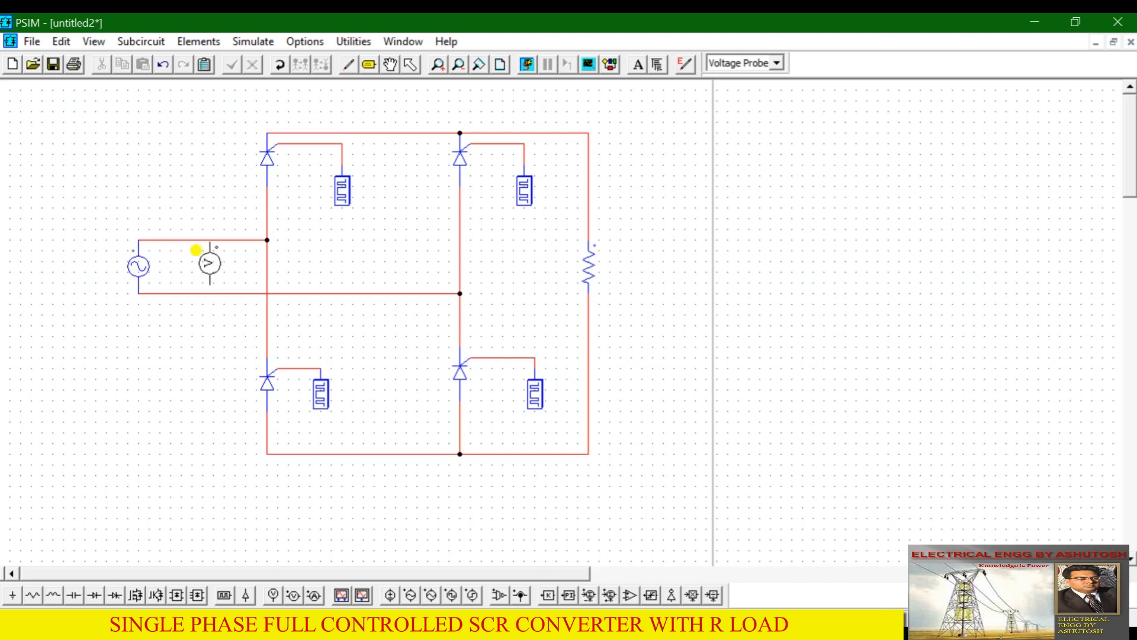
{"action": "left_click", "coordinate": [195, 254]}
{"action": "key", "text": "Escape"}
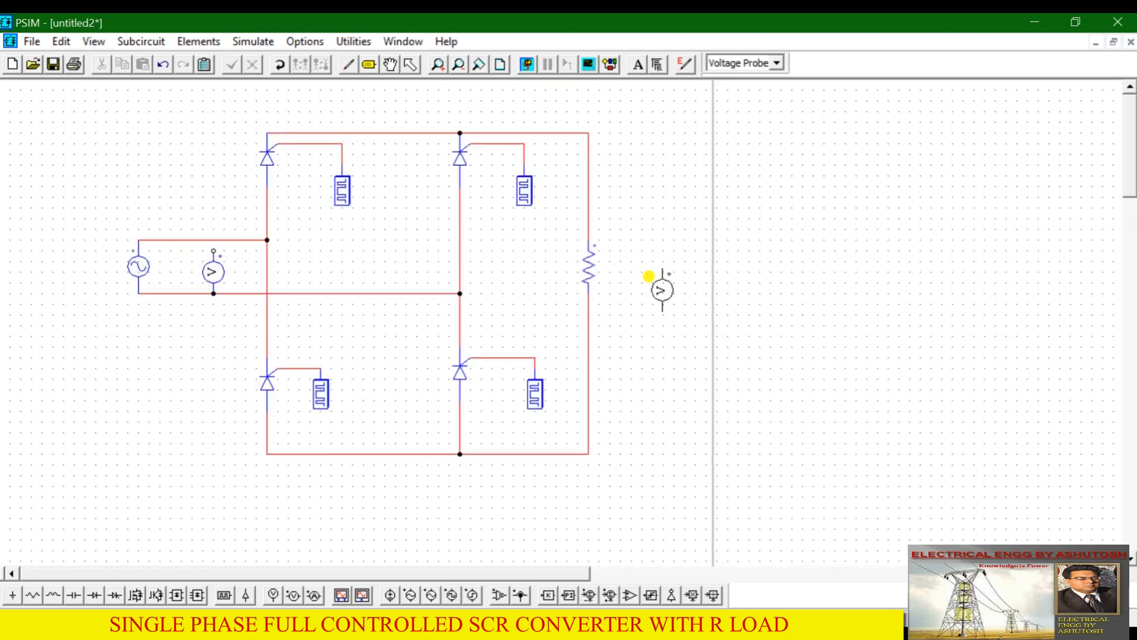
{"action": "left_click", "coordinate": [672, 261]}
{"action": "key", "text": "Escape"}
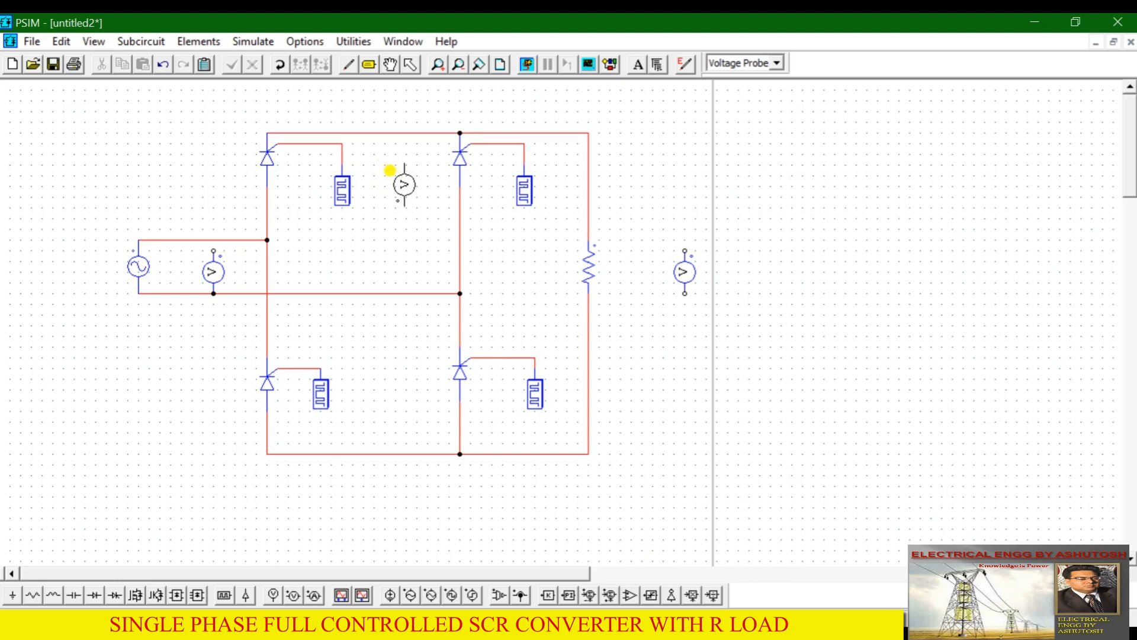
Place four vertical voltage probes with positive terminals down, one beside each thyristor's gating block
{"action": "left_click", "coordinate": [389, 171]}
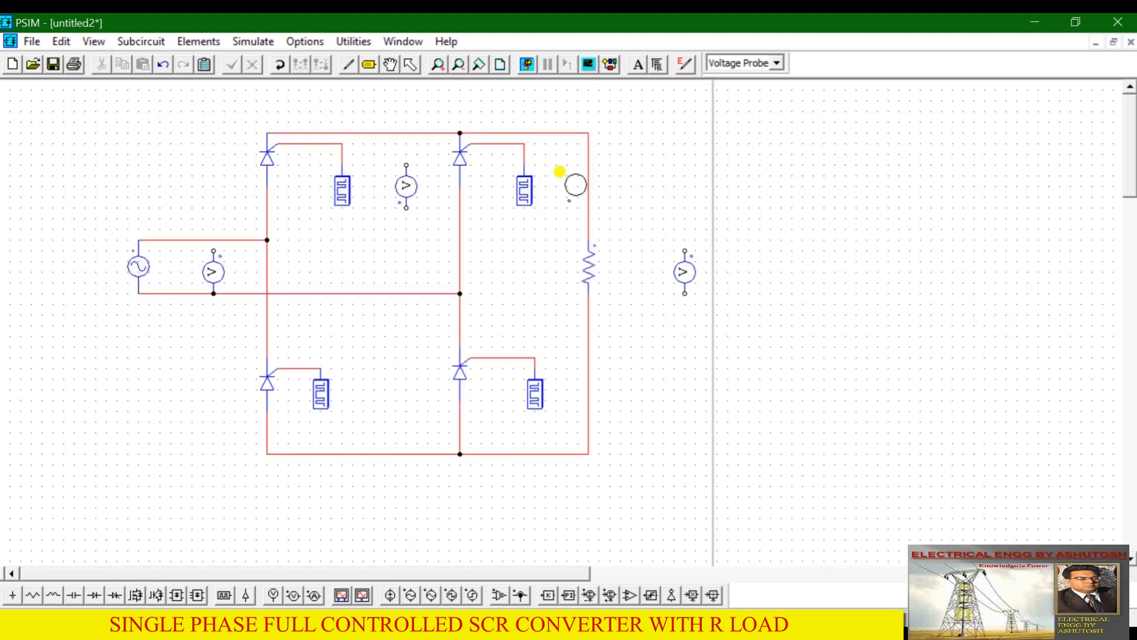
{"action": "left_click", "coordinate": [552, 172]}
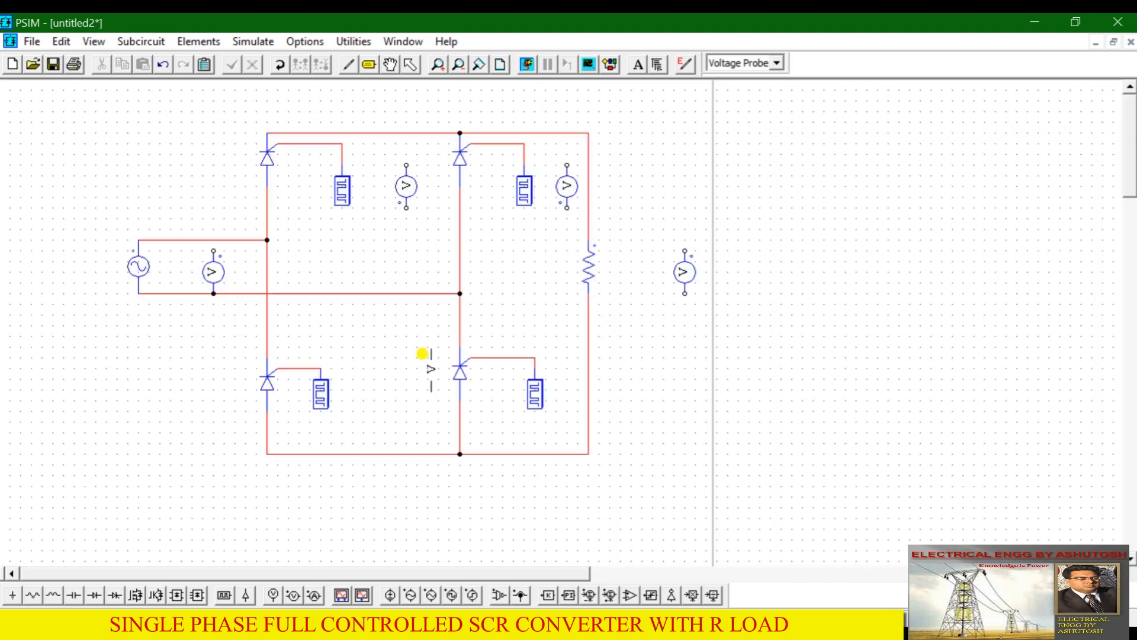
{"action": "left_click", "coordinate": [372, 367]}
{"action": "left_click", "coordinate": [555, 366]}
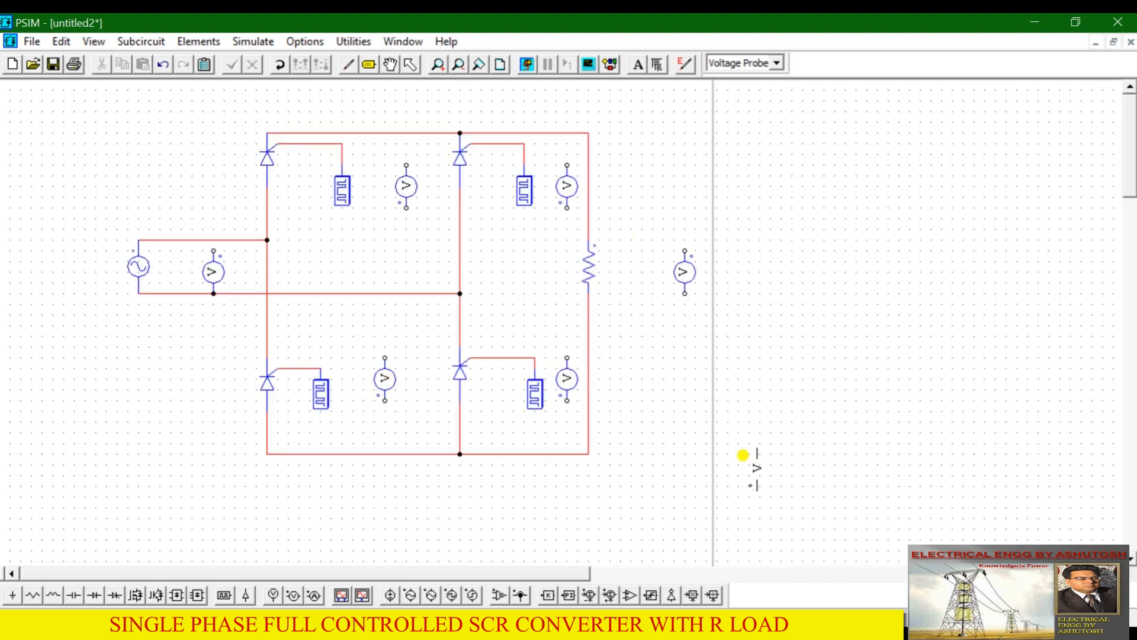
{"action": "key", "text": "Escape"}
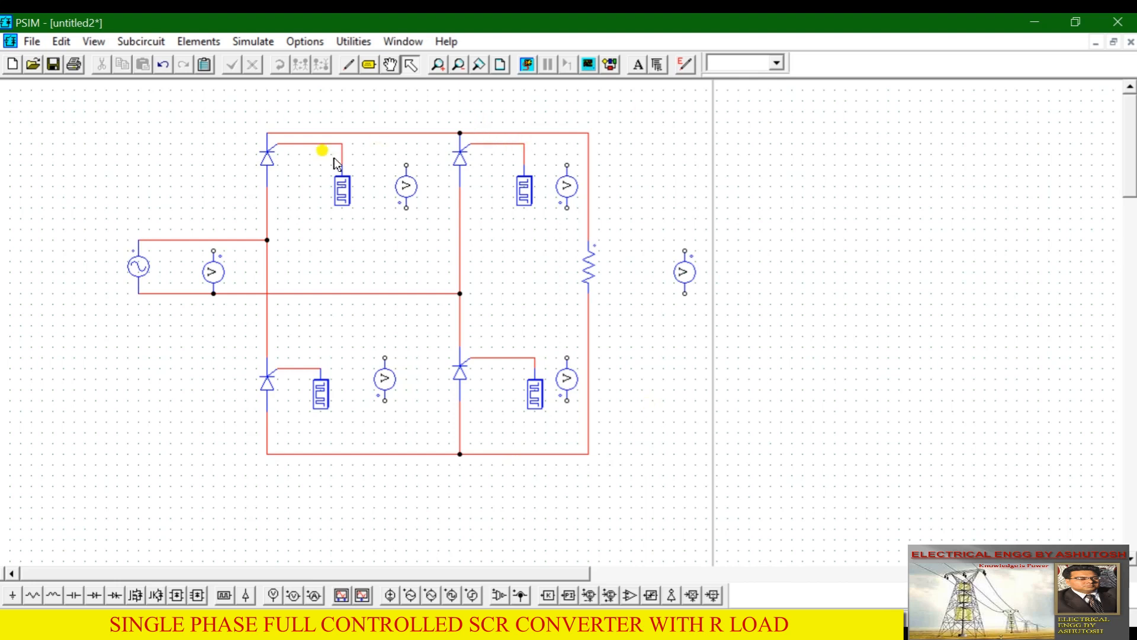
Move both segments of the bridge's top rail up to leave room above the upper thyristors
{"action": "left_click_drag", "start_coordinate": [427, 133], "coordinate": [414, 101]}
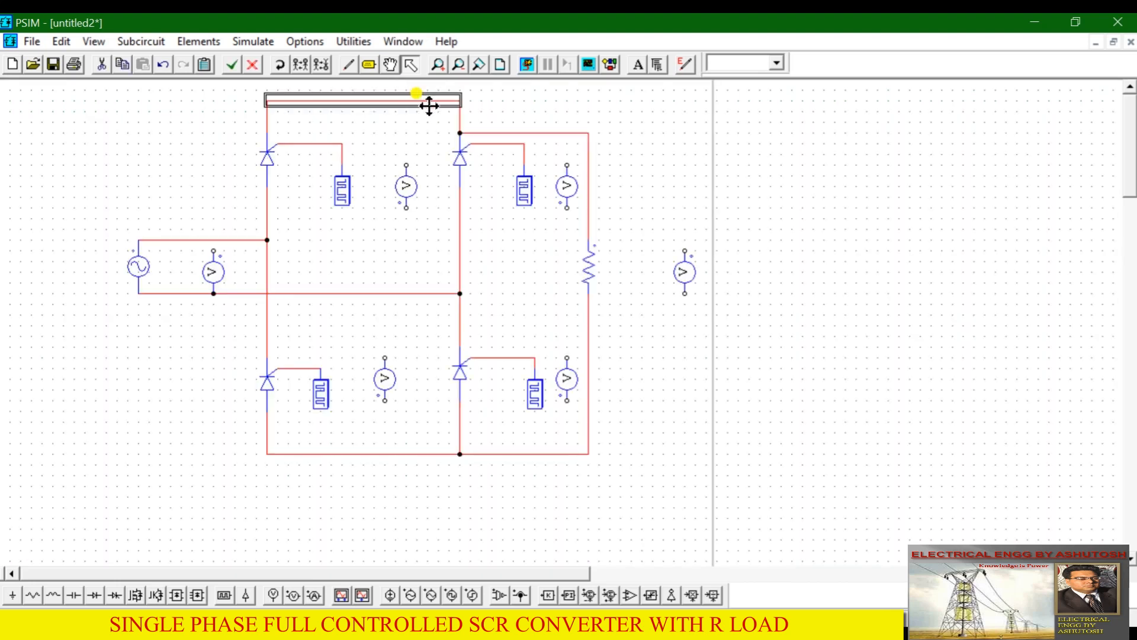
{"action": "left_click", "coordinate": [512, 132]}
{"action": "left_click_drag", "start_coordinate": [513, 131], "coordinate": [512, 101]}
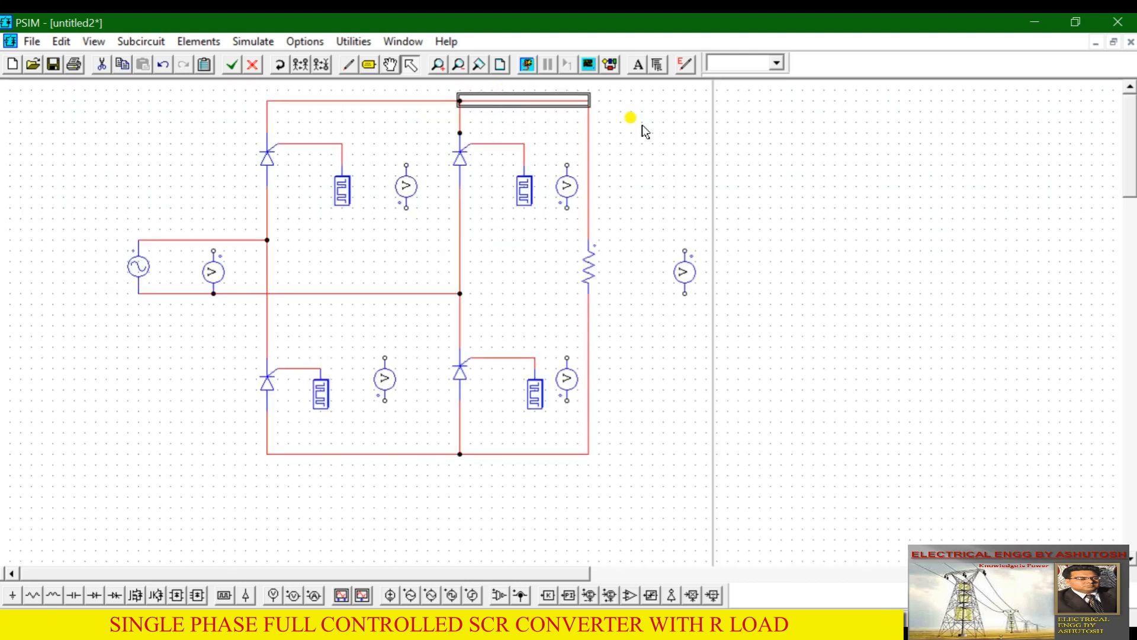
{"action": "left_click", "coordinate": [662, 141]}
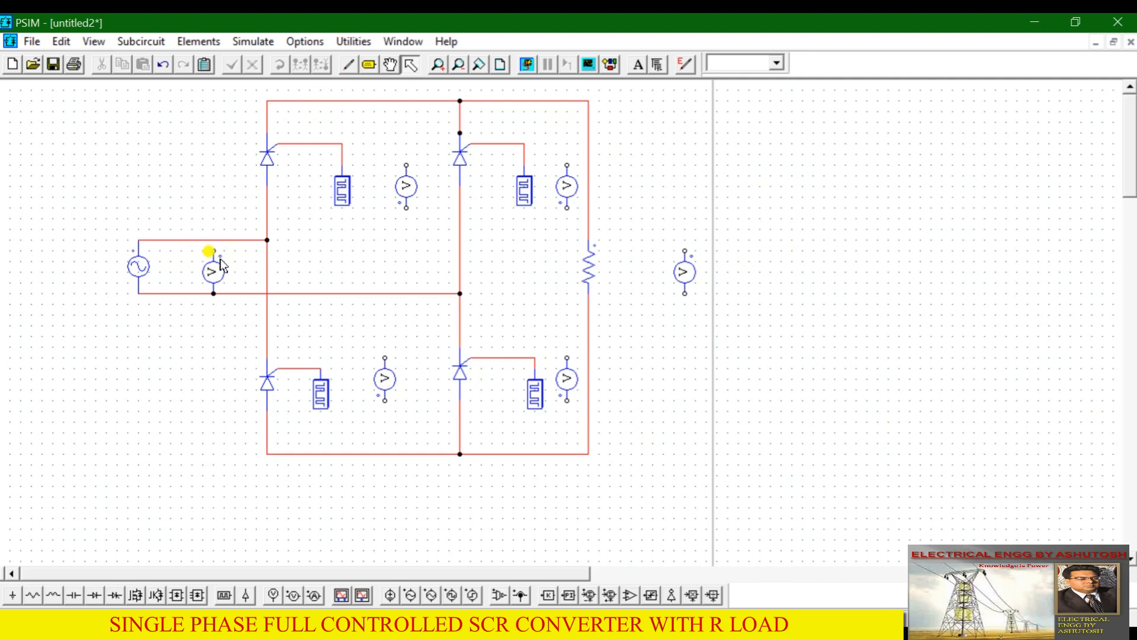
Connect the source's voltage probe to the upper source line and wire the rightmost voltage probe across the load resistor
{"action": "left_click", "coordinate": [353, 68]}
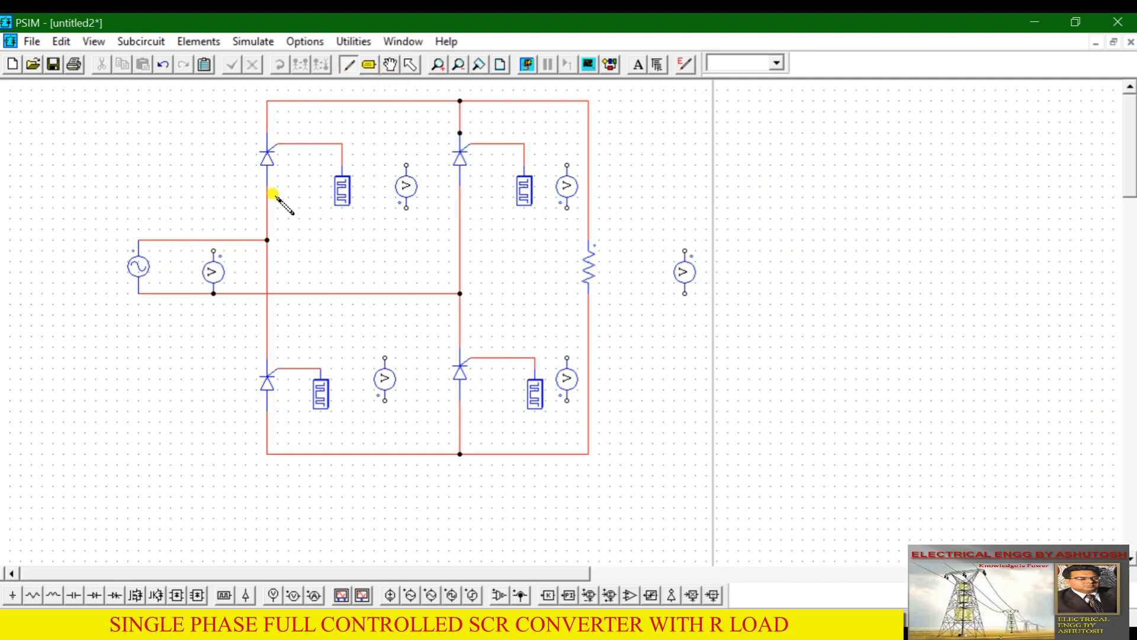
{"action": "left_click", "coordinate": [213, 238]}
{"action": "mouse_move", "coordinate": [682, 244]}
{"action": "left_mouse_down"}
{"action": "mouse_move", "coordinate": [683, 197]}
{"action": "mouse_move", "coordinate": [588, 217]}
{"action": "left_mouse_up"}
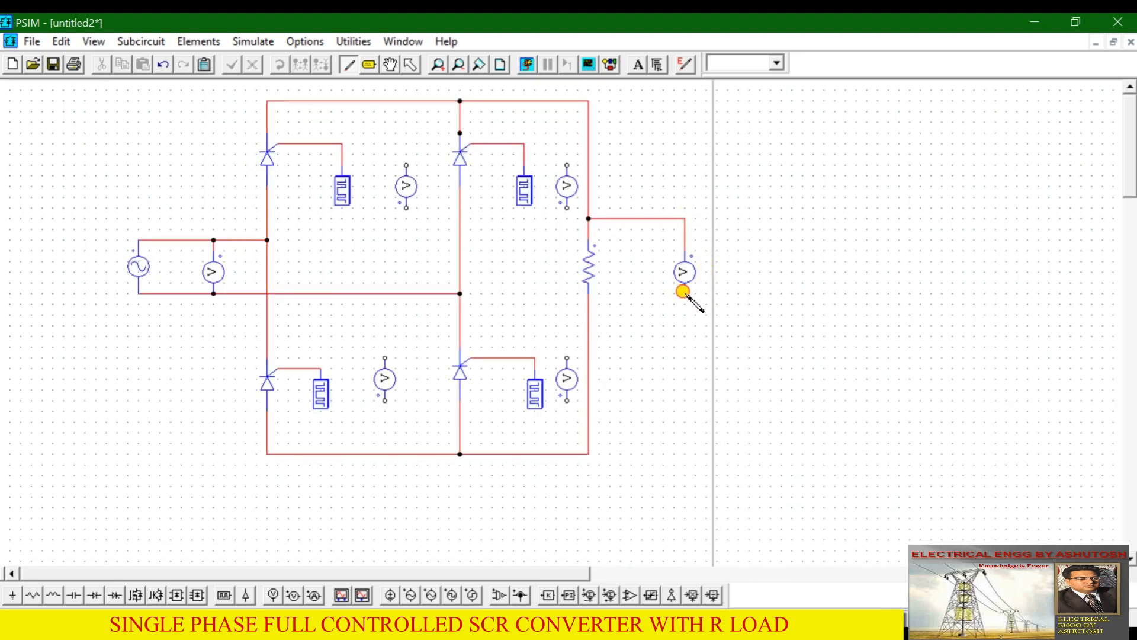
{"action": "mouse_move", "coordinate": [683, 291]}
{"action": "left_mouse_down"}
{"action": "mouse_move", "coordinate": [679, 318]}
{"action": "mouse_move", "coordinate": [607, 342]}
{"action": "mouse_move", "coordinate": [590, 326]}
{"action": "left_mouse_up"}
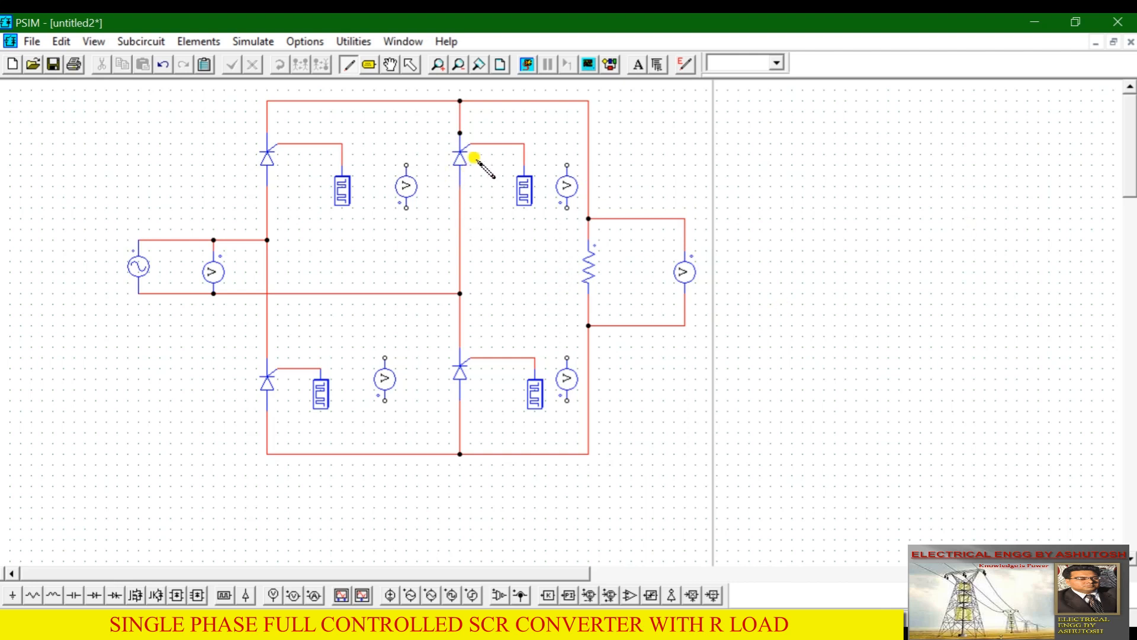
Wire each of the four remaining voltage probes in parallel with its adjacent thyristor
{"action": "left_click_drag", "start_coordinate": [405, 165], "coordinate": [267, 122]}
{"action": "left_click_drag", "start_coordinate": [404, 207], "coordinate": [268, 229]}
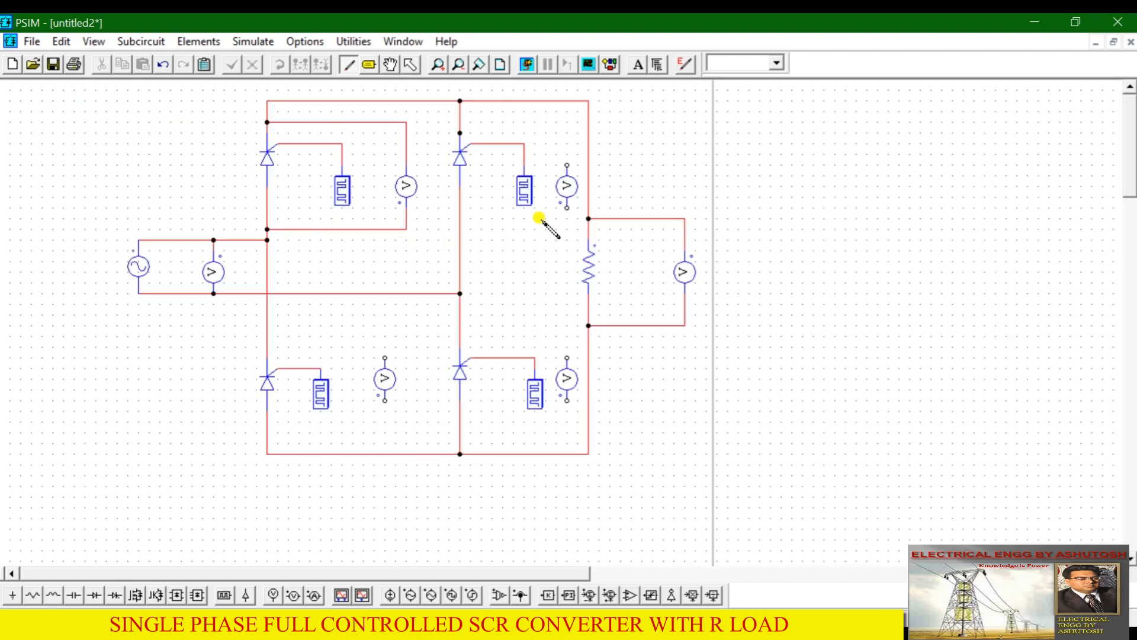
{"action": "mouse_move", "coordinate": [566, 163]}
{"action": "left_mouse_down"}
{"action": "mouse_move", "coordinate": [567, 121]}
{"action": "mouse_move", "coordinate": [460, 122]}
{"action": "left_mouse_up"}
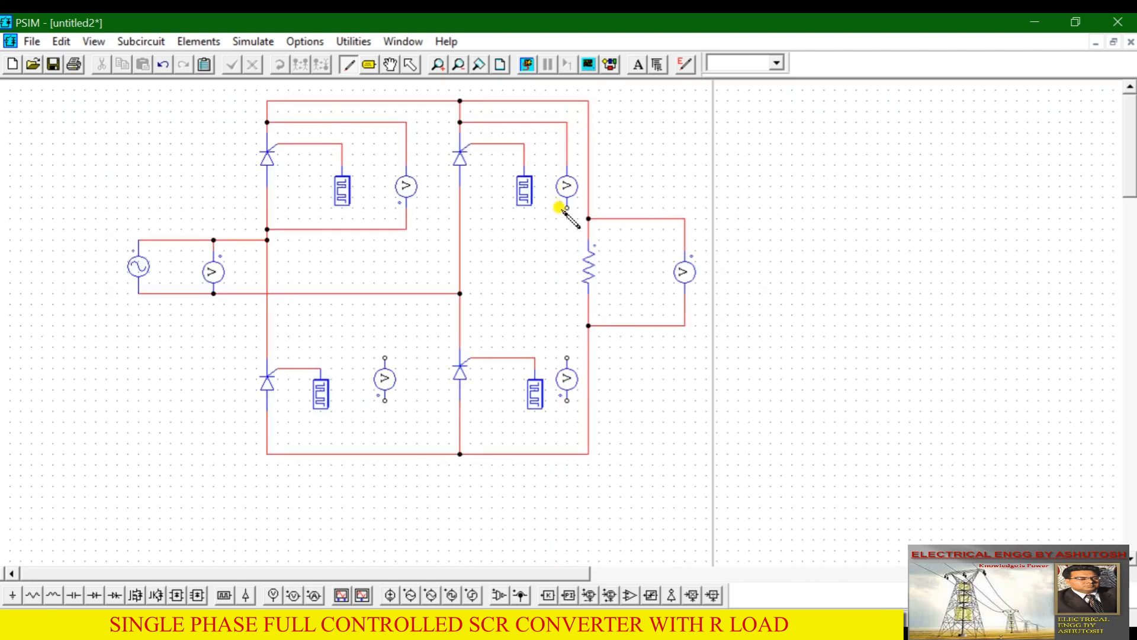
{"action": "left_click_drag", "start_coordinate": [564, 205], "coordinate": [460, 229]}
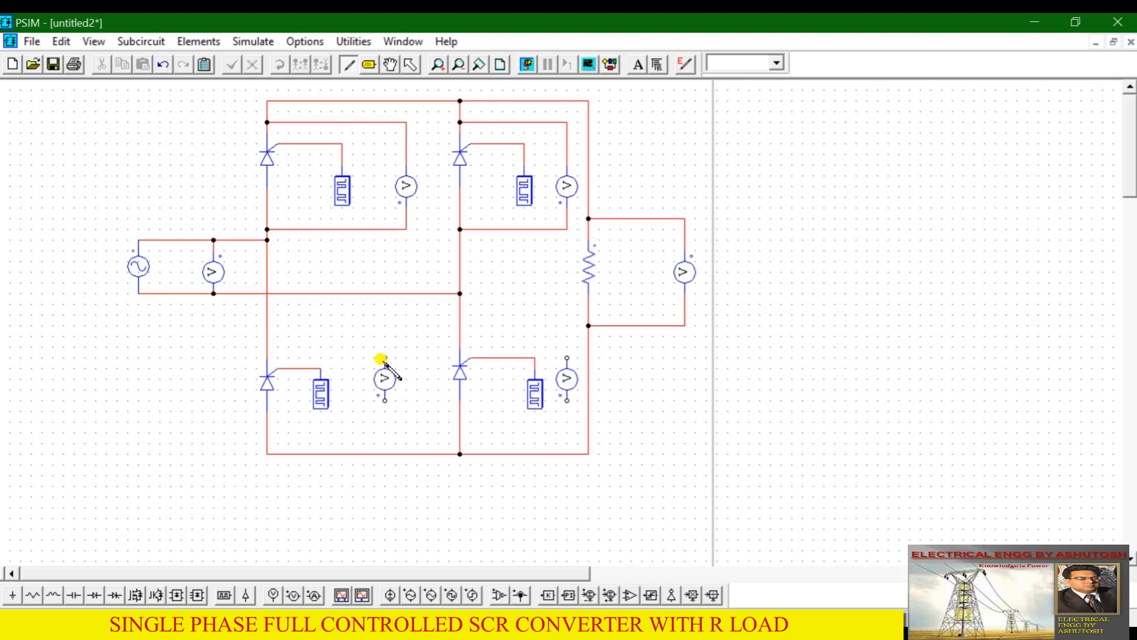
{"action": "left_click_drag", "start_coordinate": [384, 357], "coordinate": [267, 325]}
{"action": "mouse_move", "coordinate": [382, 401]}
{"action": "left_mouse_down"}
{"action": "mouse_move", "coordinate": [367, 436]}
{"action": "mouse_move", "coordinate": [264, 435]}
{"action": "left_mouse_up"}
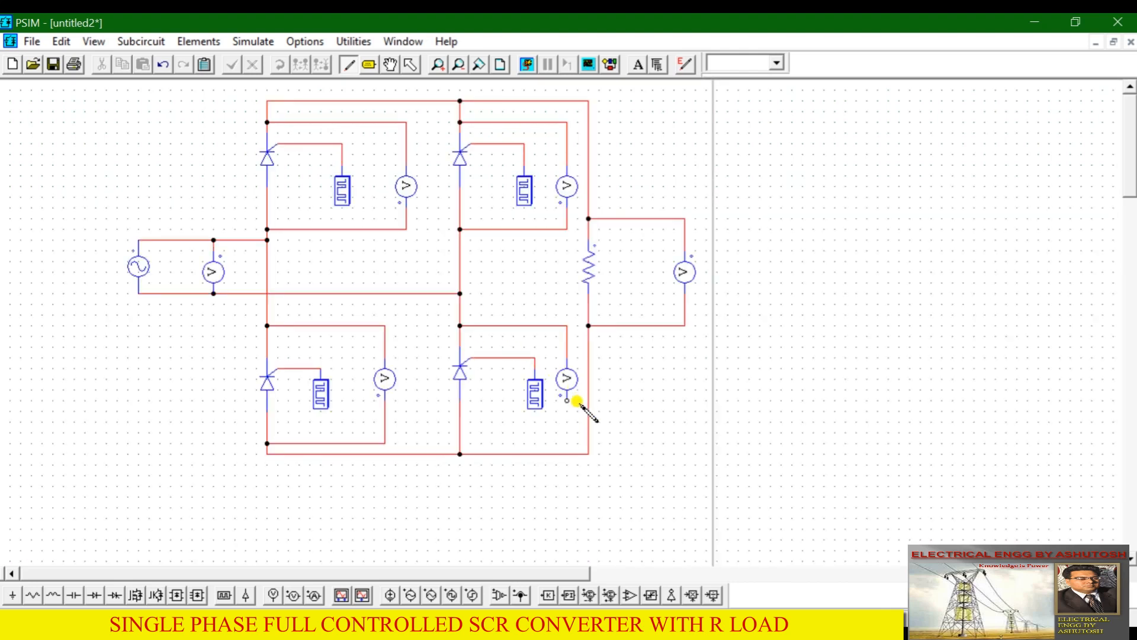
{"action": "left_click_drag", "start_coordinate": [566, 400], "coordinate": [462, 441]}
{"action": "left_click_drag", "start_coordinate": [462, 441], "coordinate": [462, 441]}
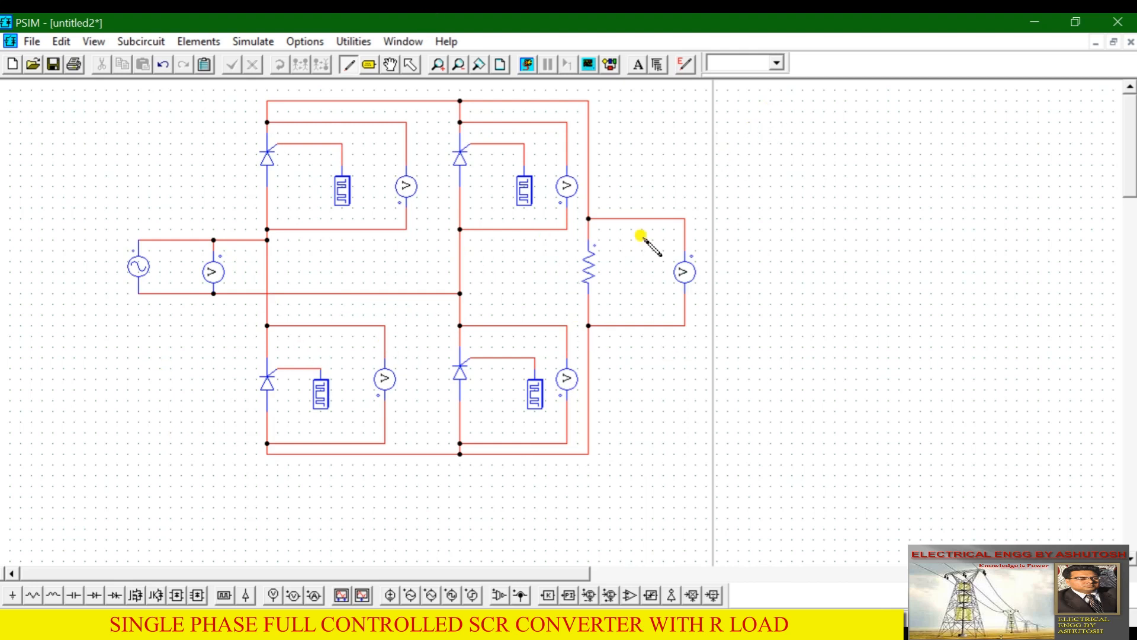
{"action": "left_click", "coordinate": [348, 65]}
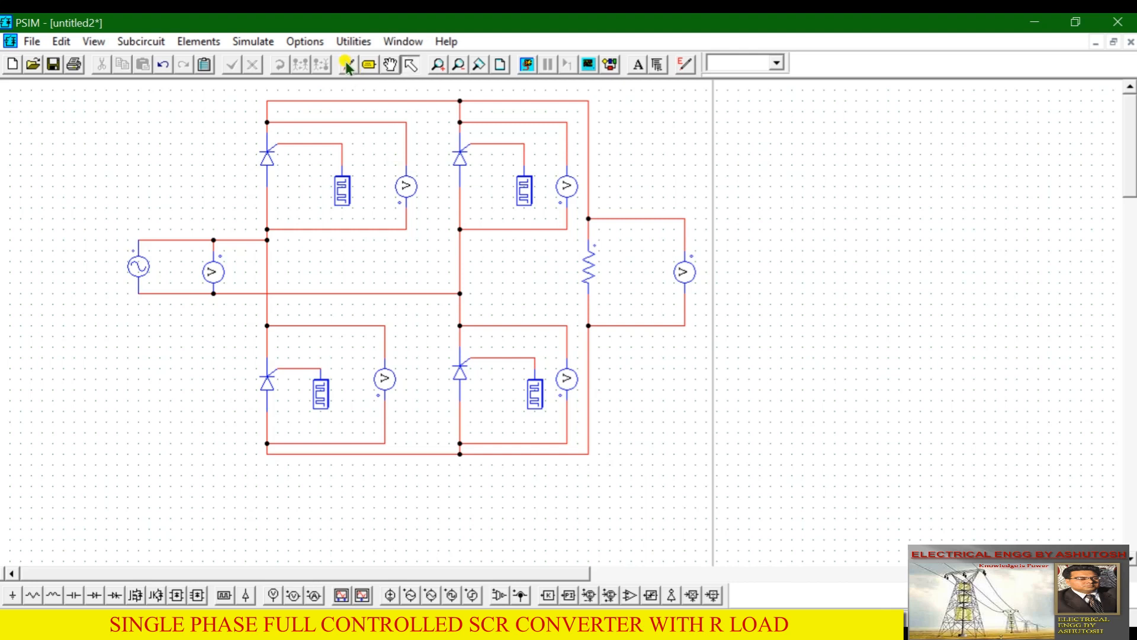
Insert a current probe in the top rail between the right thyristor leg and the load resistor
{"action": "left_click", "coordinate": [316, 600]}
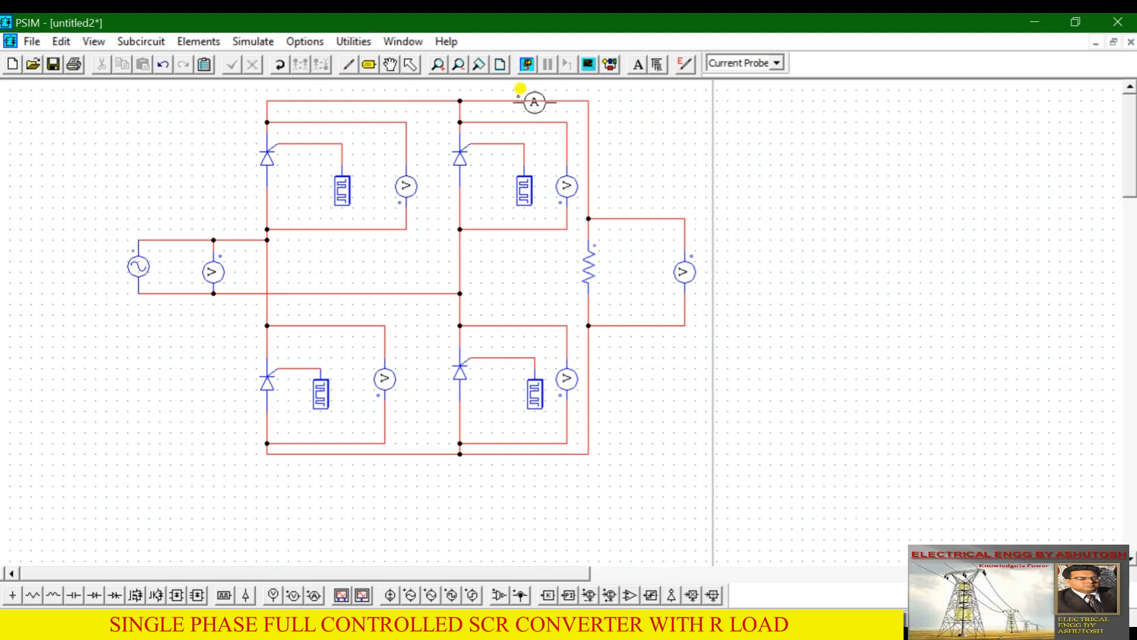
{"action": "left_click", "coordinate": [520, 89]}
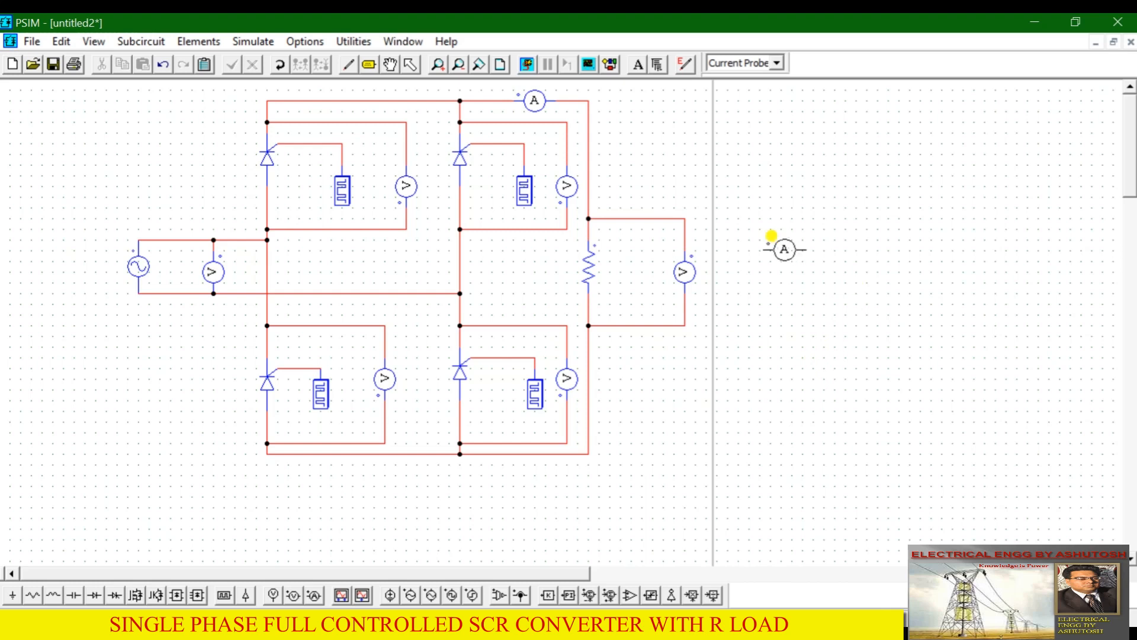
{"action": "key", "text": "Escape"}
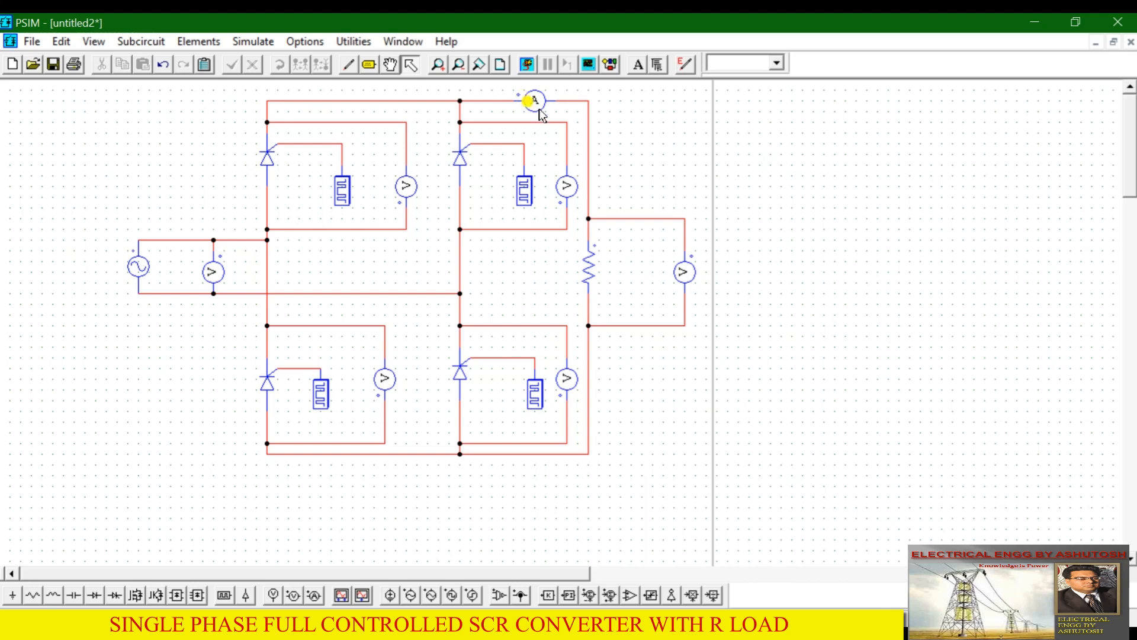
Name the sinusoidal source VIN, display its name on the schematic, and set its peak amplitude to 325
{"action": "double_click", "coordinate": [147, 272]}
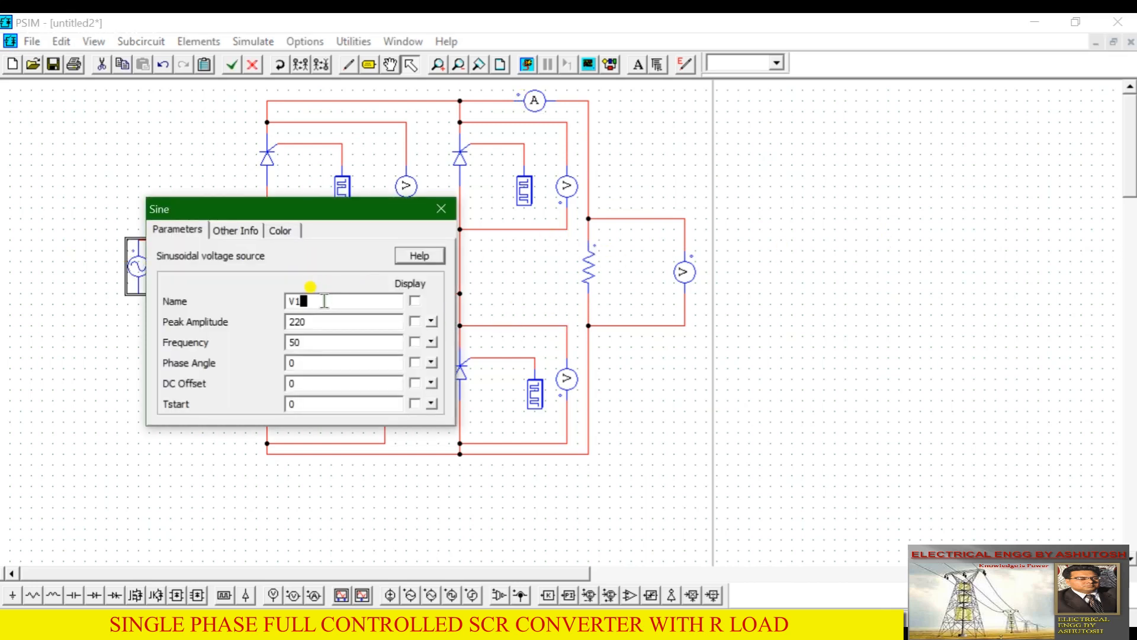
{"action": "left_click", "coordinate": [441, 208]}
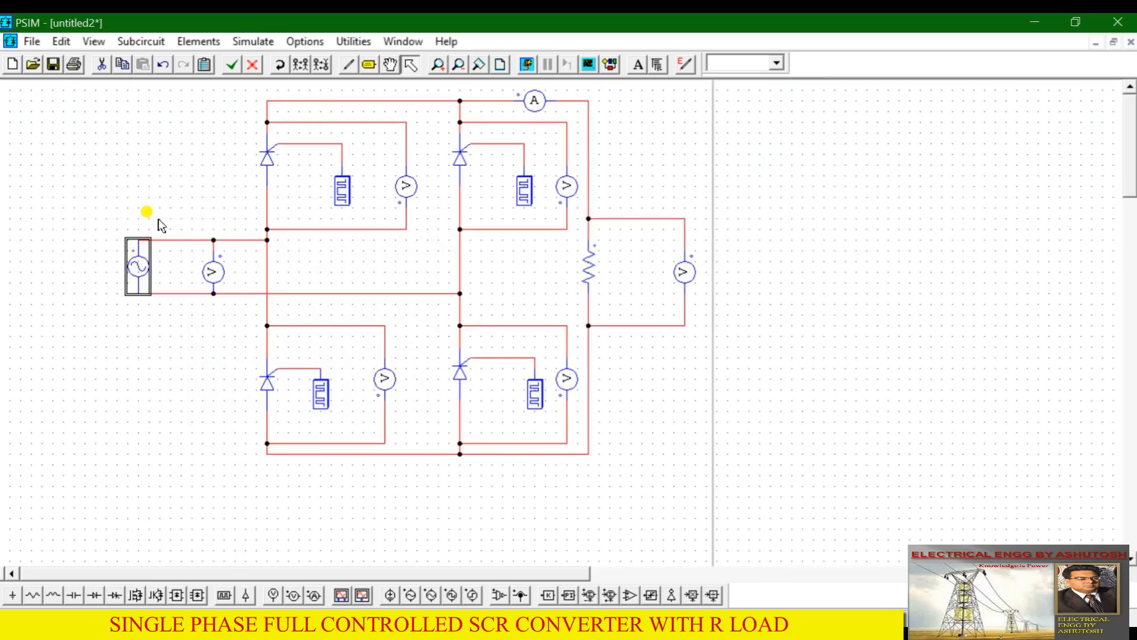
{"action": "double_click", "coordinate": [129, 255]}
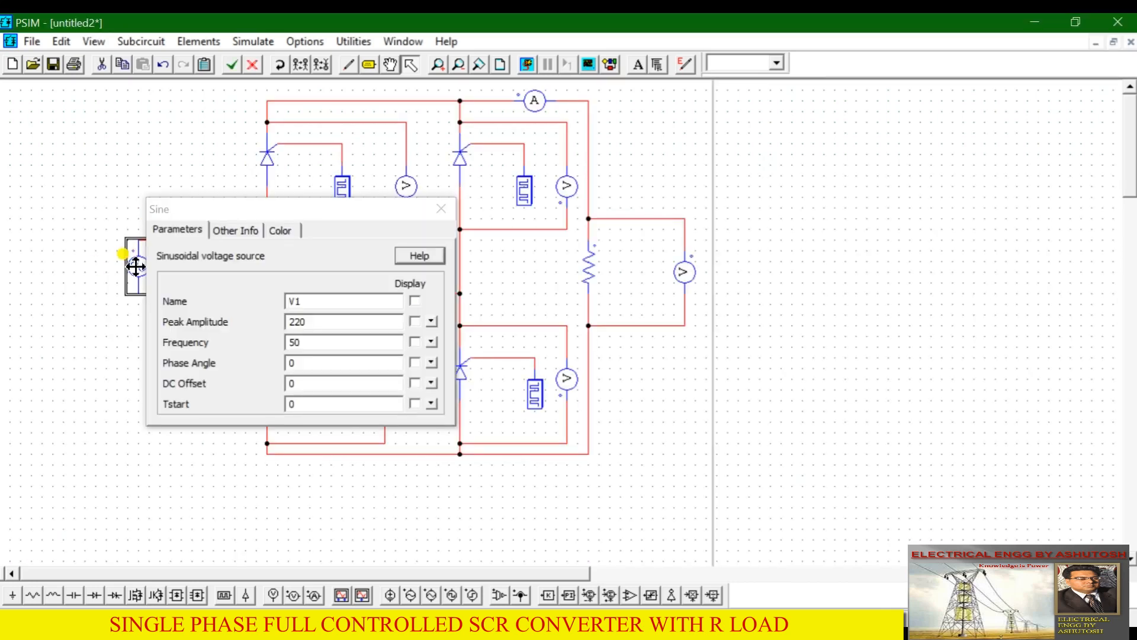
{"action": "left_click", "coordinate": [316, 304]}
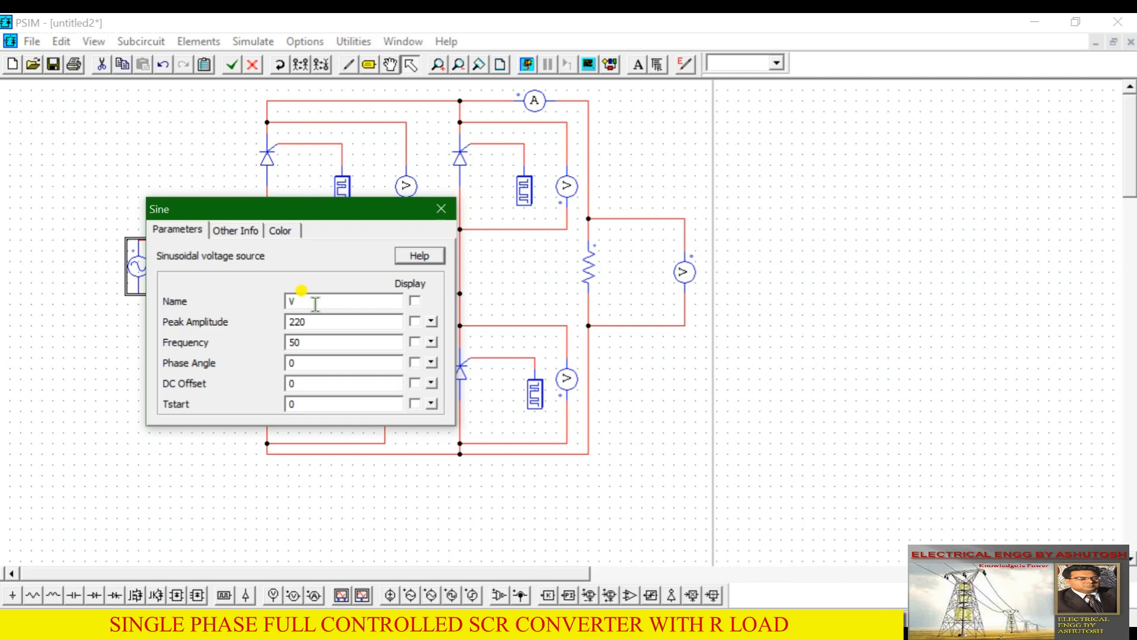
{"action": "type", "text": "VIN"}
{"action": "left_click", "coordinate": [415, 301]}
{"action": "left_click", "coordinate": [329, 323]}
{"action": "type", "text": "325"}
{"action": "left_click", "coordinate": [442, 212]}
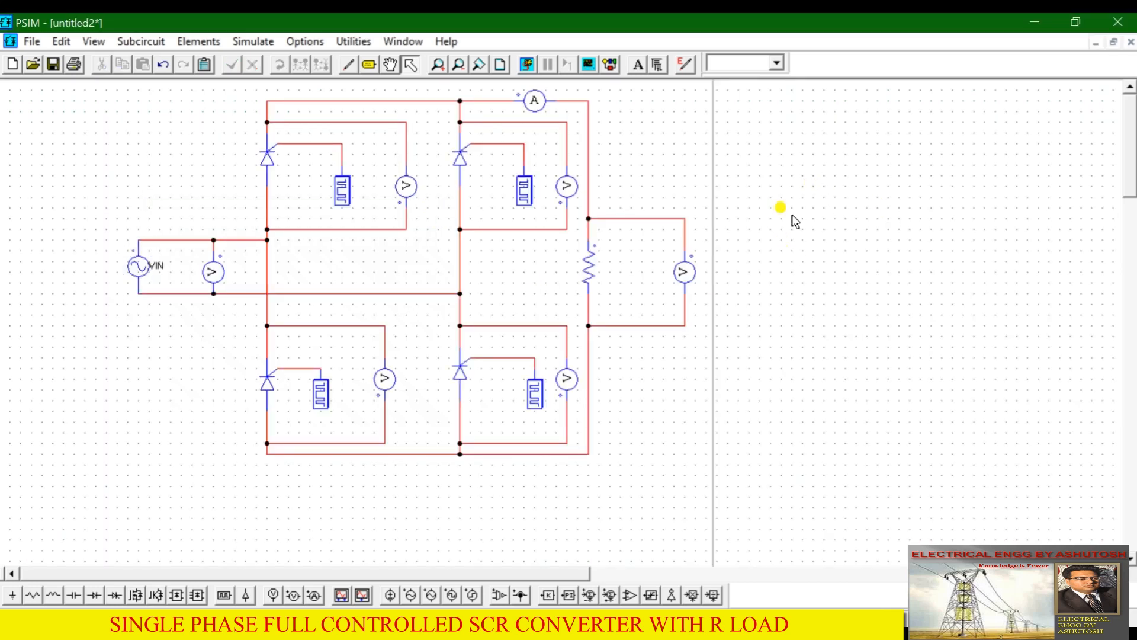
Name the source's voltage probe VIN and display the name on the schematic
{"action": "double_click", "coordinate": [211, 275]}
{"action": "left_click", "coordinate": [322, 303]}
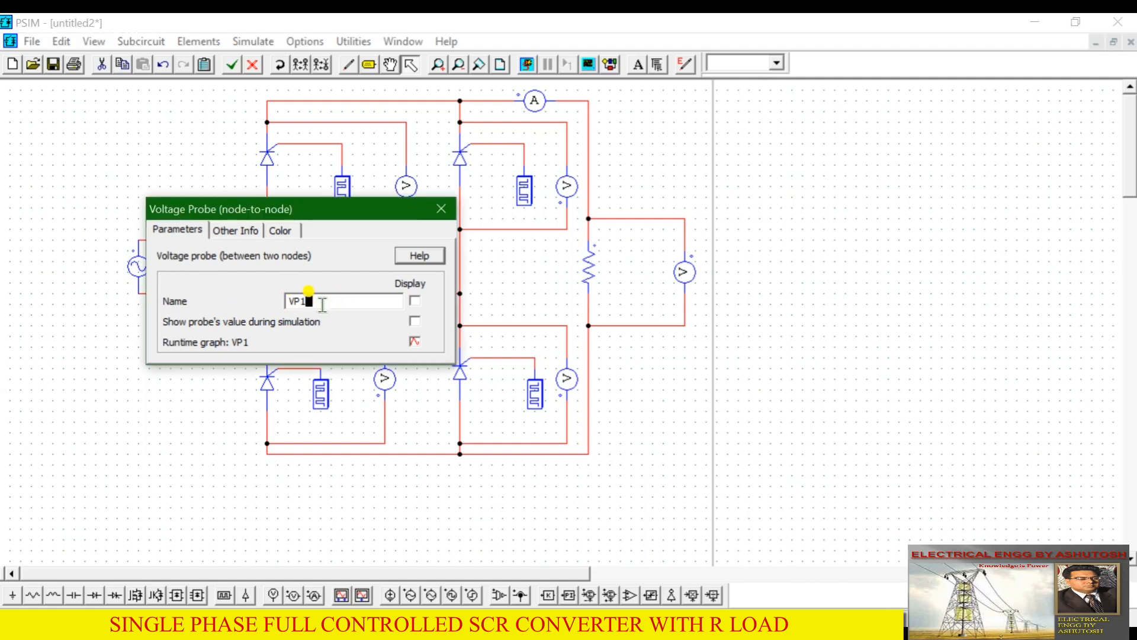
{"action": "key", "text": "BackSpace"}
{"action": "key", "text": "BackSpace"}
{"action": "key", "text": "BackSpace"}
{"action": "type", "text": "VI"}
{"action": "left_click", "coordinate": [414, 301]}
{"action": "left_click", "coordinate": [441, 211]}
{"action": "left_click", "coordinate": [251, 270]}
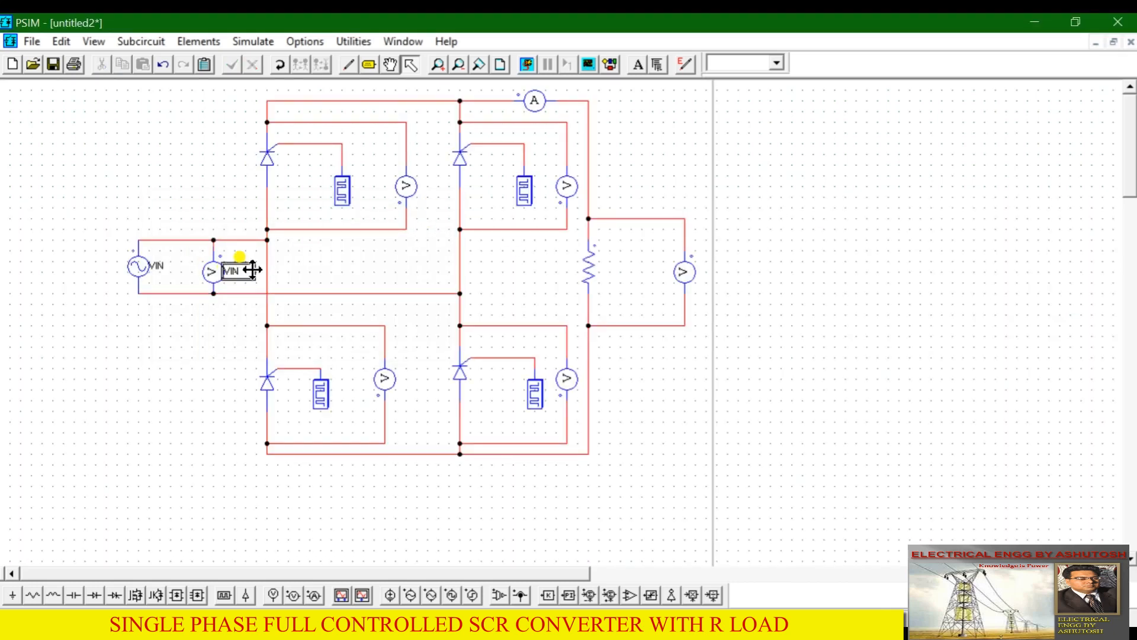
{"action": "left_click", "coordinate": [288, 266]}
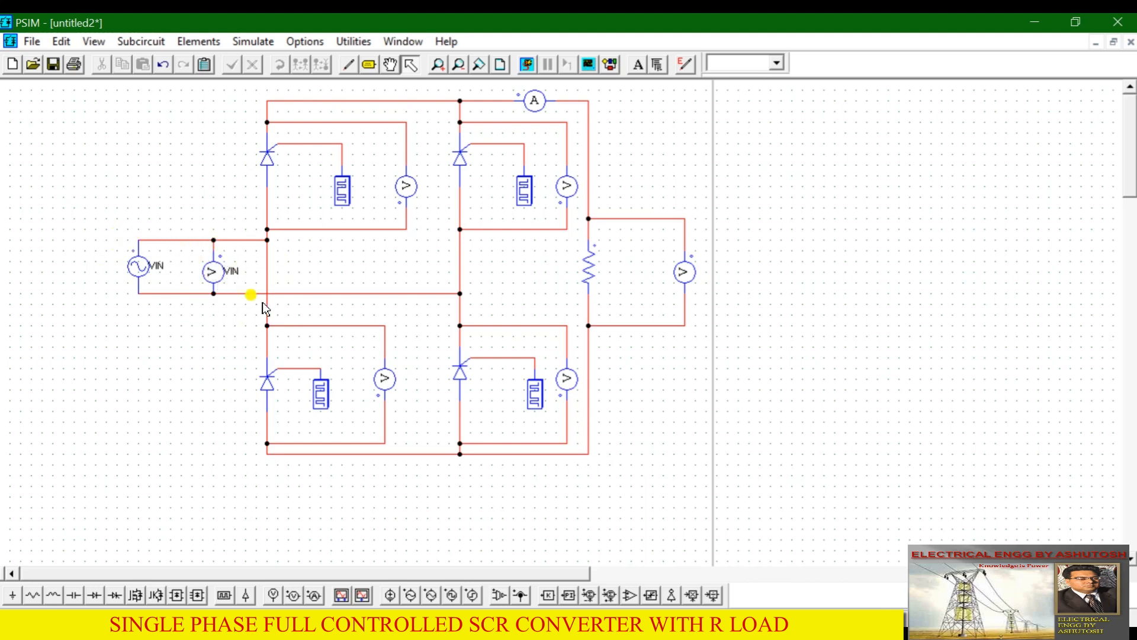
Name the load resistor RL, edit its resistance, and display its name on the schematic
{"action": "double_click", "coordinate": [589, 283]}
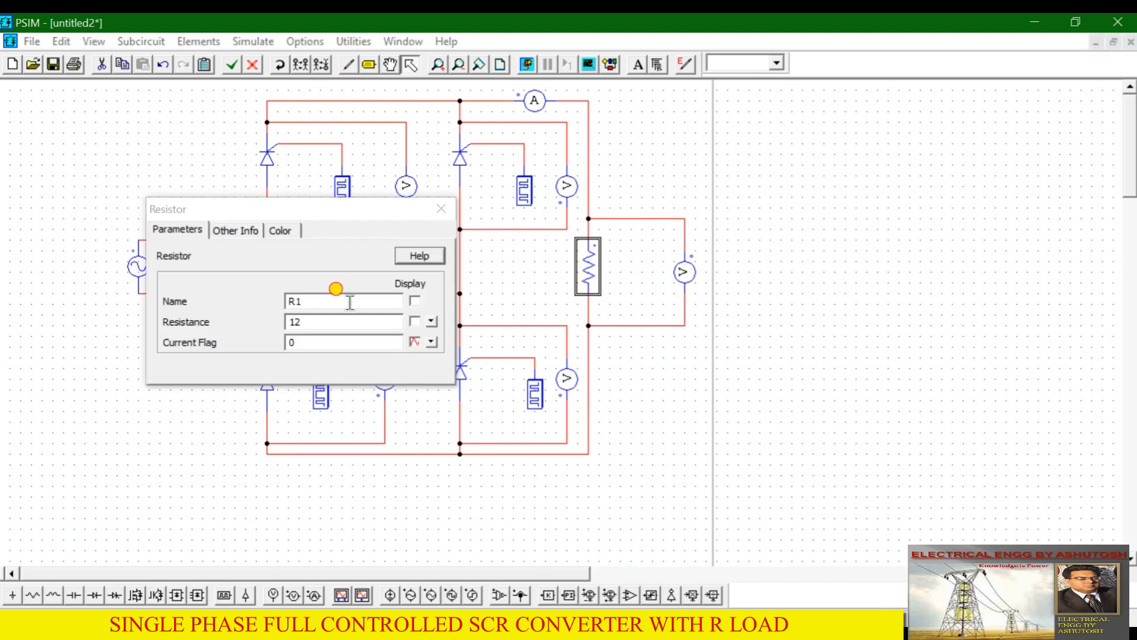
{"action": "left_click", "coordinate": [350, 303]}
{"action": "type", "text": "L"}
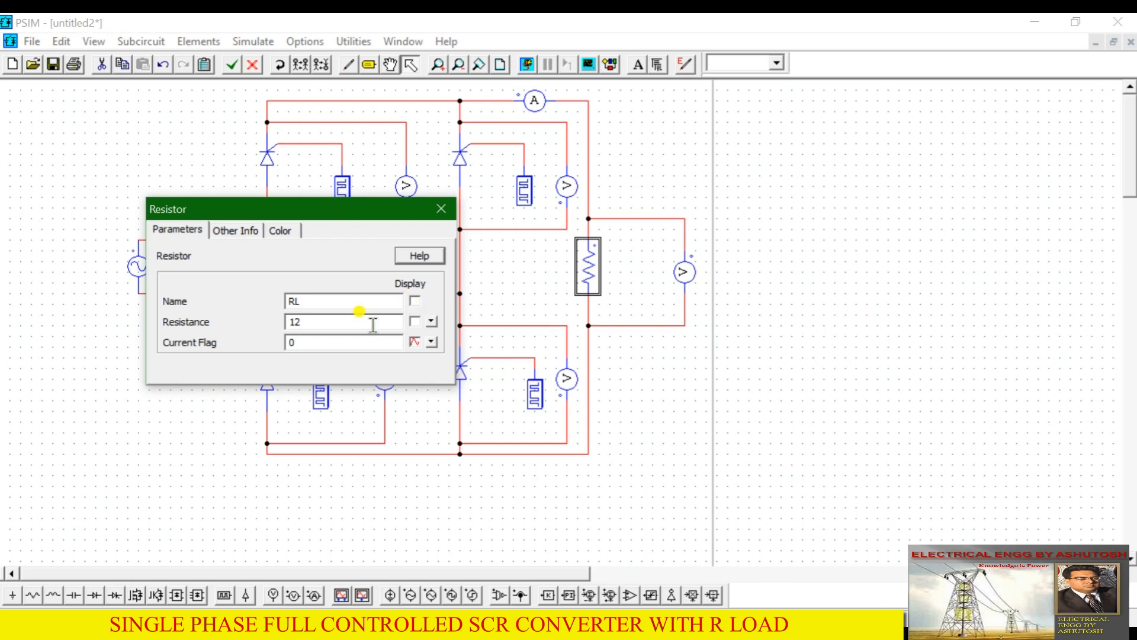
{"action": "left_click", "coordinate": [310, 323]}
{"action": "type", "text": "0"}
{"action": "left_click", "coordinate": [414, 301]}
{"action": "left_click", "coordinate": [441, 208]}
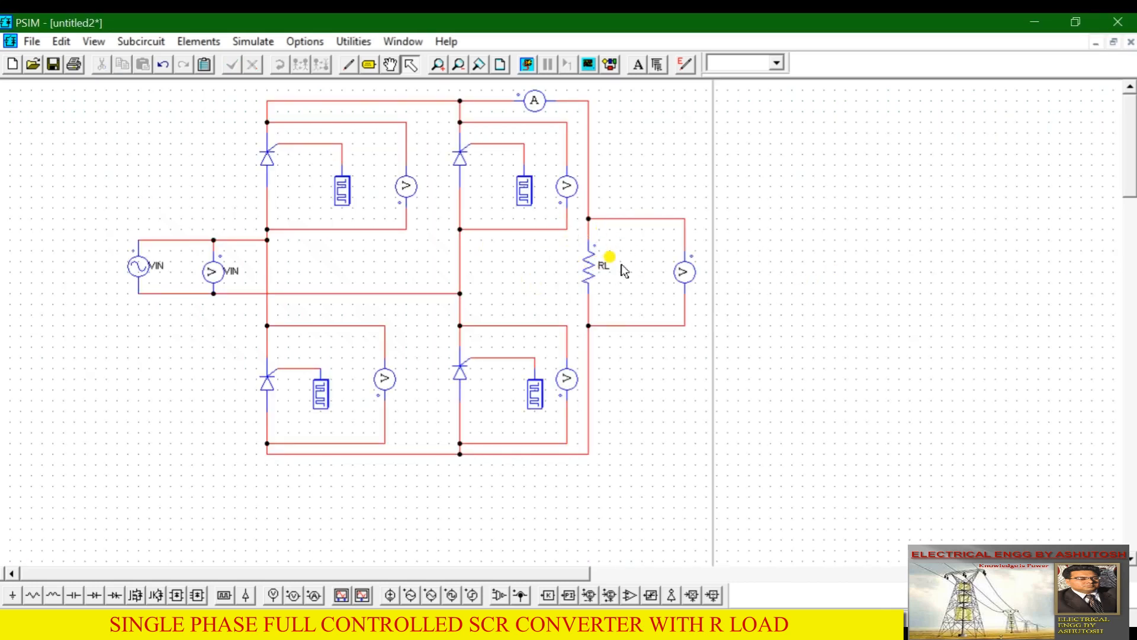
Name the voltage probe across the load resistor VOUT and display the name on the schematic
{"action": "double_click", "coordinate": [684, 274]}
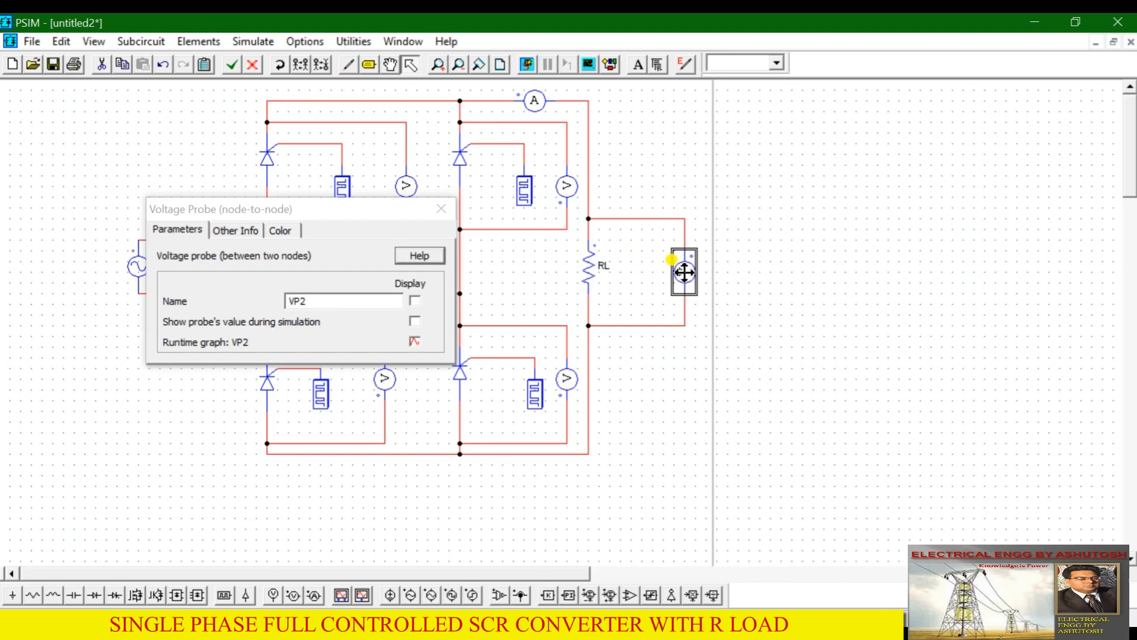
{"action": "left_click", "coordinate": [357, 299]}
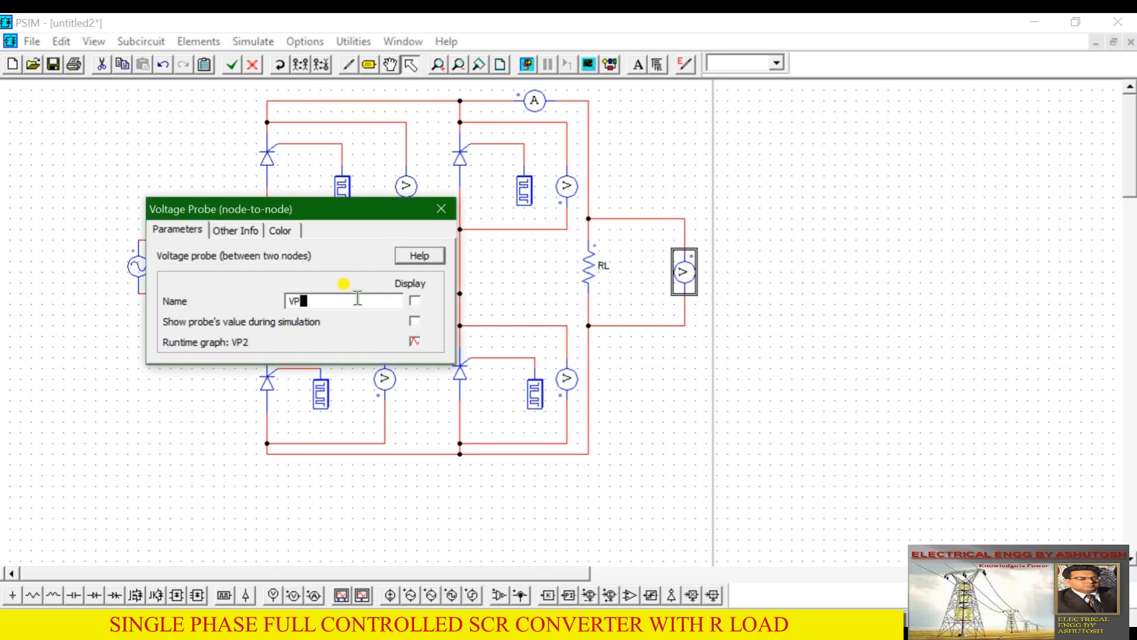
{"action": "type", "text": "OUT"}
{"action": "left_click", "coordinate": [415, 301]}
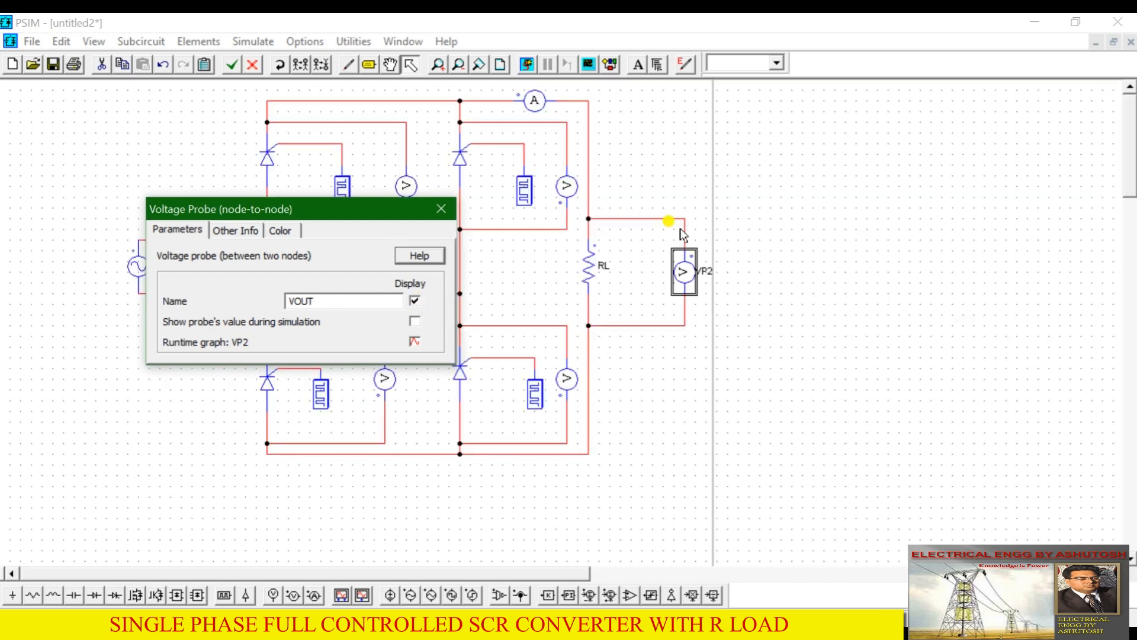
{"action": "left_click", "coordinate": [445, 209]}
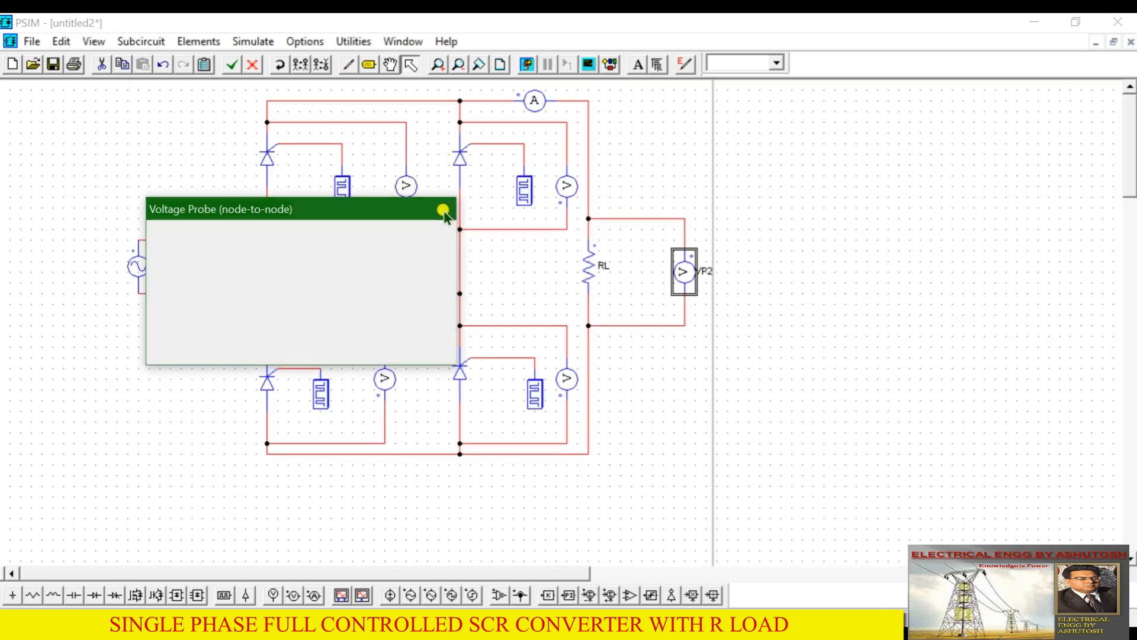
{"action": "left_click", "coordinate": [901, 284]}
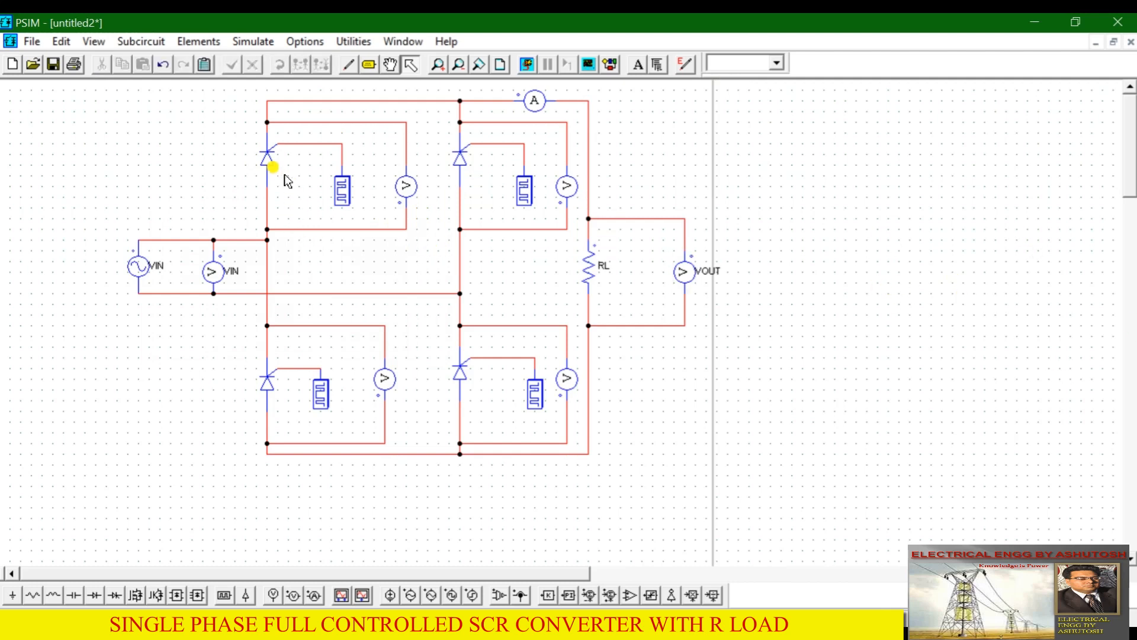
Name the upper thyristor of the left leg TH1 and display the name on the schematic
{"action": "double_click", "coordinate": [268, 158]}
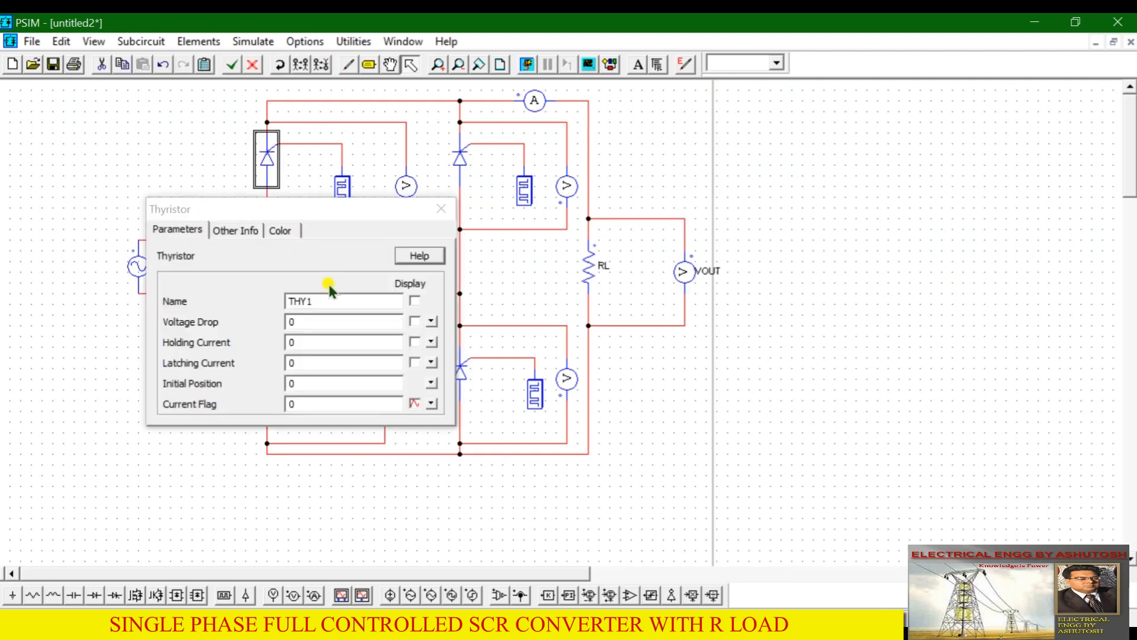
{"action": "left_click", "coordinate": [315, 302]}
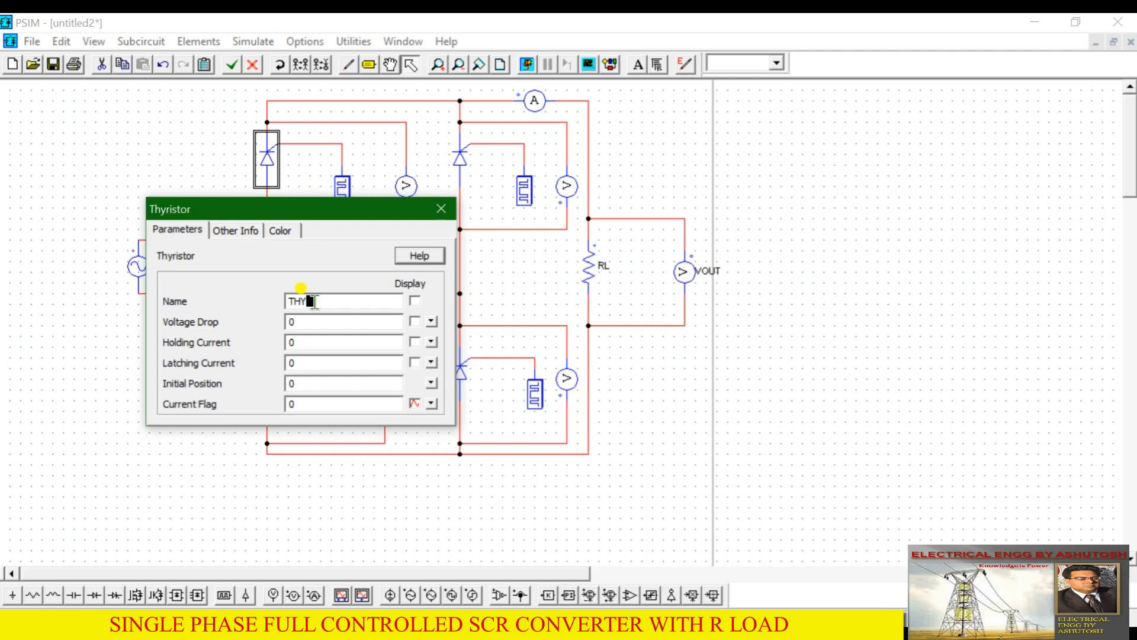
{"action": "type", "text": "1"}
{"action": "left_click", "coordinate": [415, 300]}
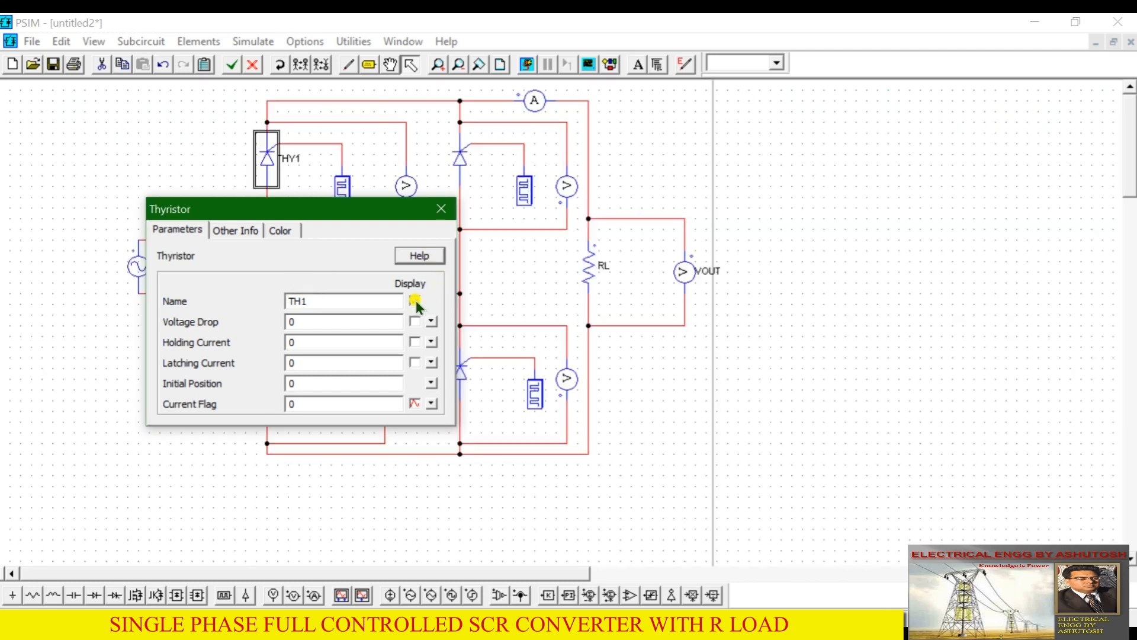
{"action": "left_click", "coordinate": [441, 212]}
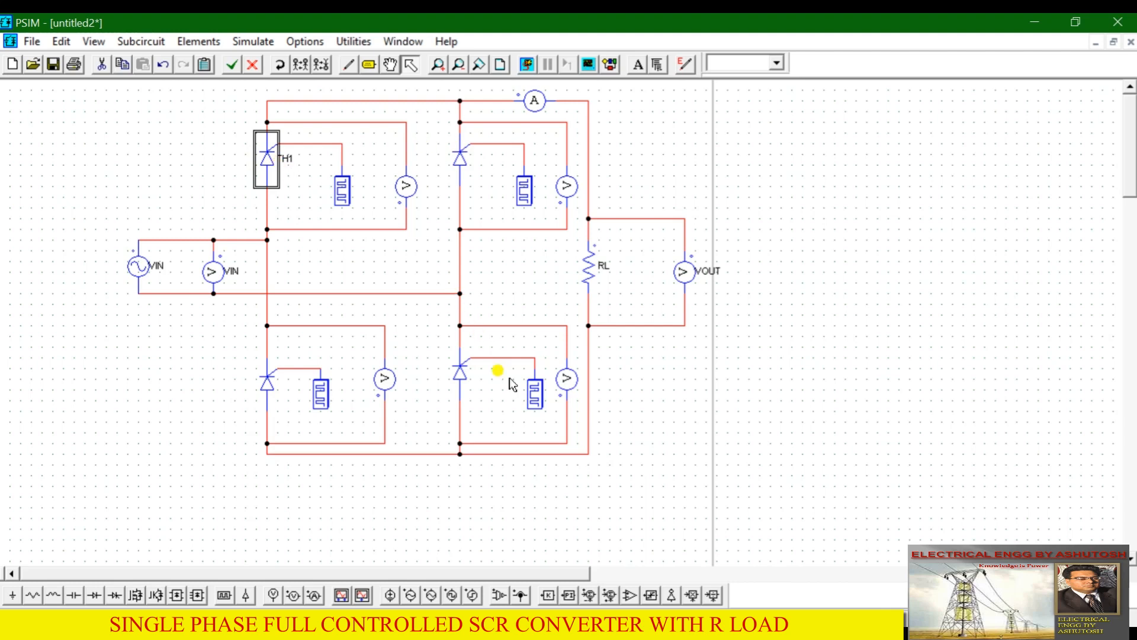
Name the lower thyristor of the right leg TH2 and display the name on the schematic
{"action": "double_click", "coordinate": [461, 373]}
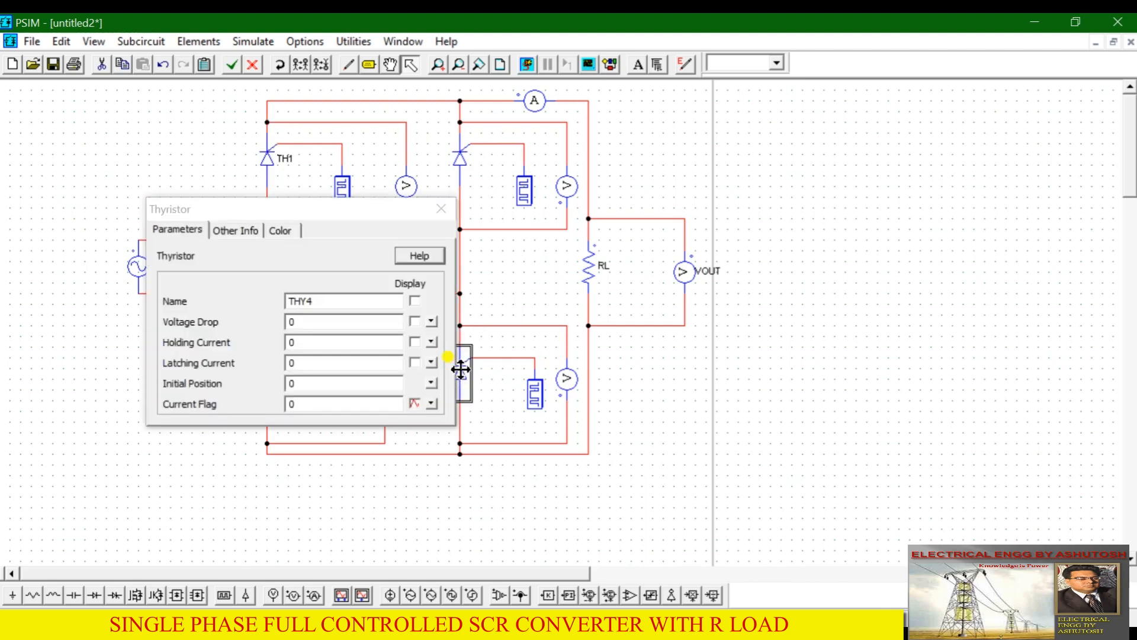
{"action": "left_click", "coordinate": [343, 302]}
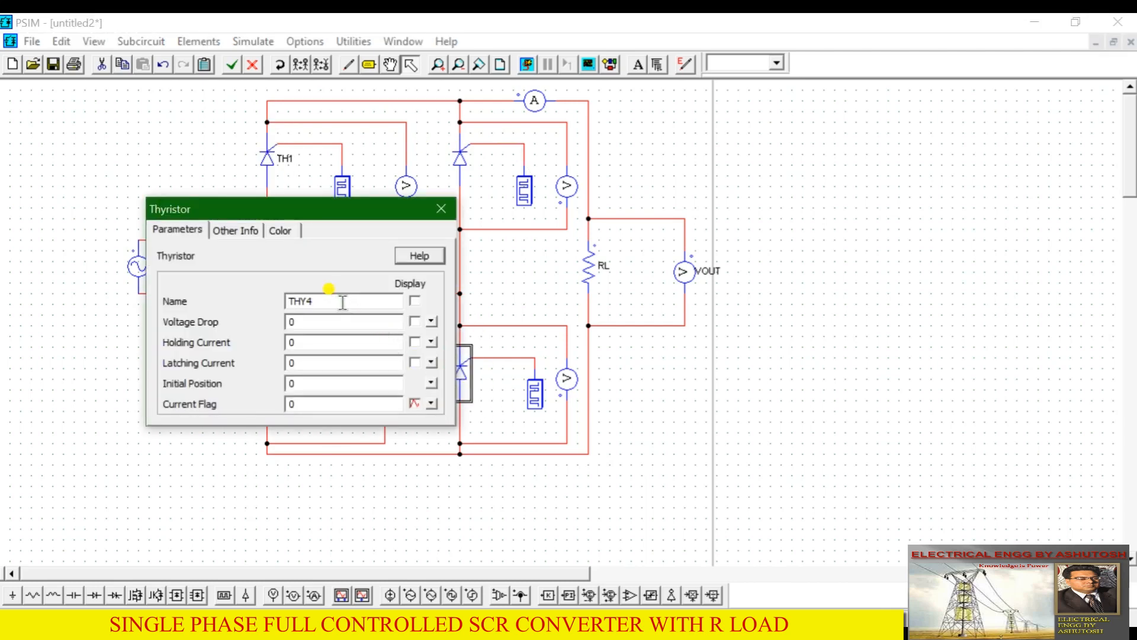
{"action": "type", "text": "2"}
{"action": "left_click", "coordinate": [415, 301]}
{"action": "left_click", "coordinate": [447, 210]}
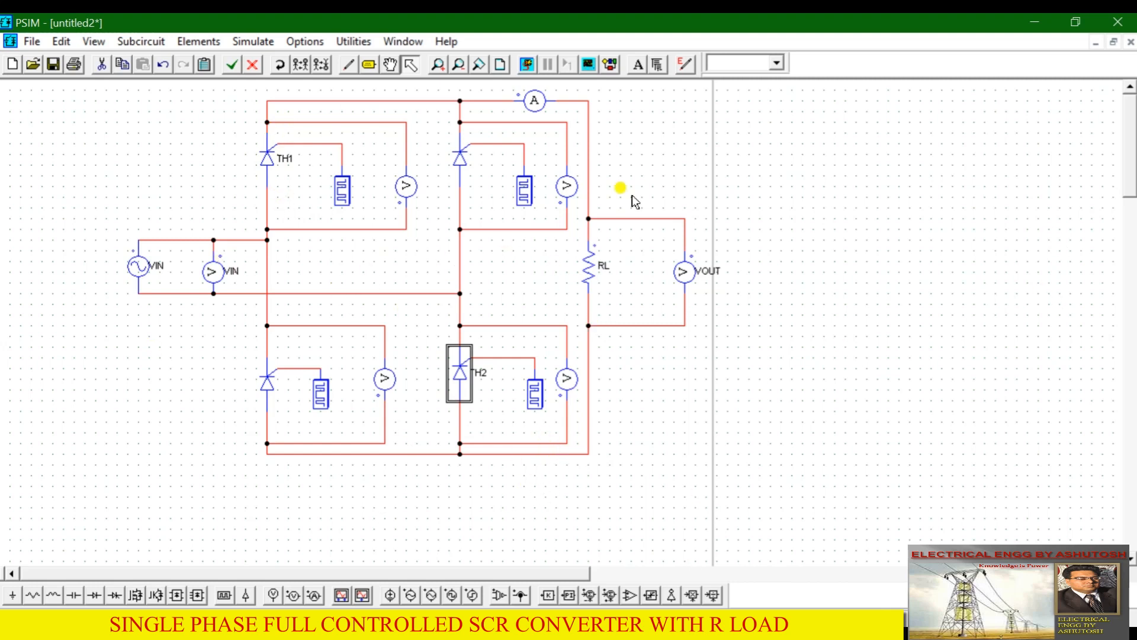
Name the upper thyristor of the right leg TH3 and display the name on the schematic
{"action": "double_click", "coordinate": [467, 156]}
{"action": "left_click", "coordinate": [340, 300]}
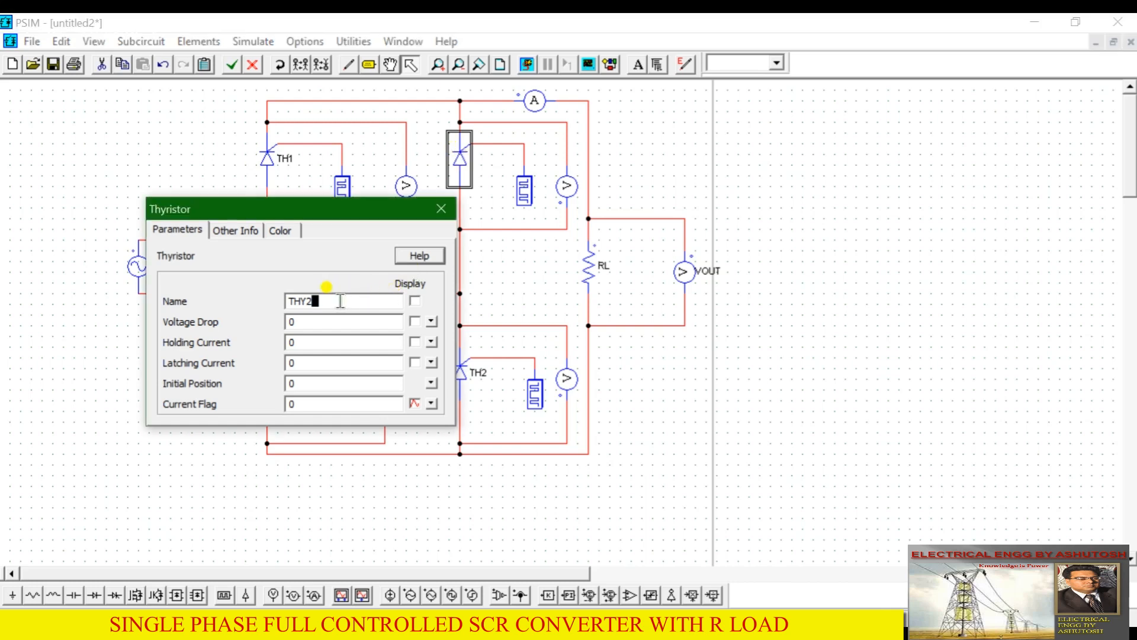
{"action": "type", "text": "3"}
{"action": "left_click", "coordinate": [414, 301]}
{"action": "left_click", "coordinate": [441, 208]}
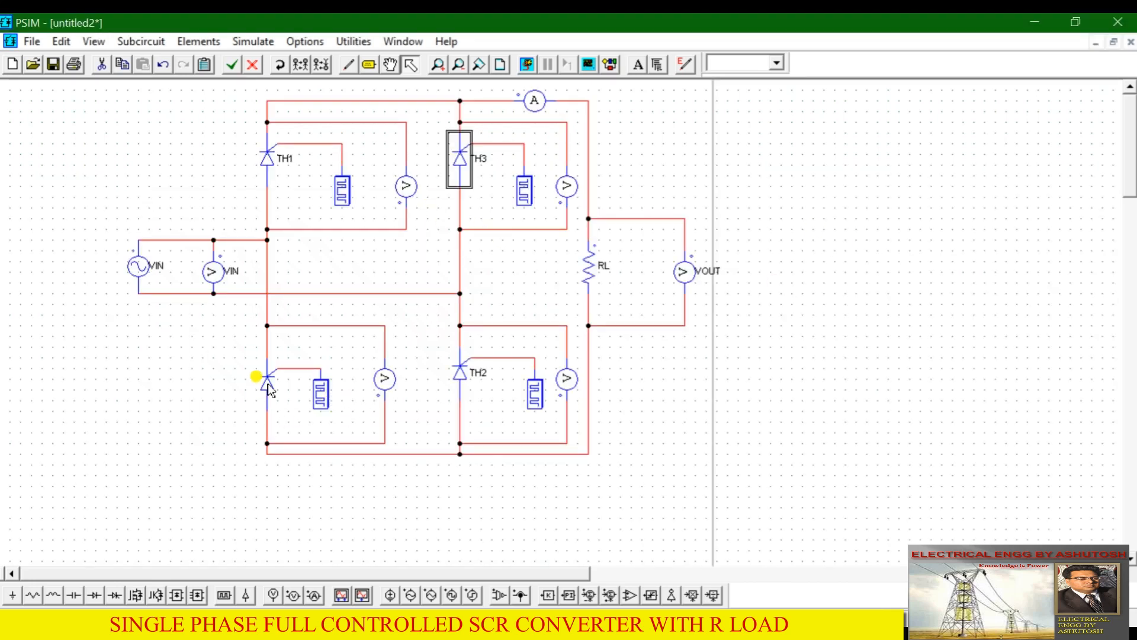
Name the lower thyristor of the left leg TH4 and display the name on the schematic
{"action": "double_click", "coordinate": [270, 389]}
{"action": "left_click", "coordinate": [333, 301]}
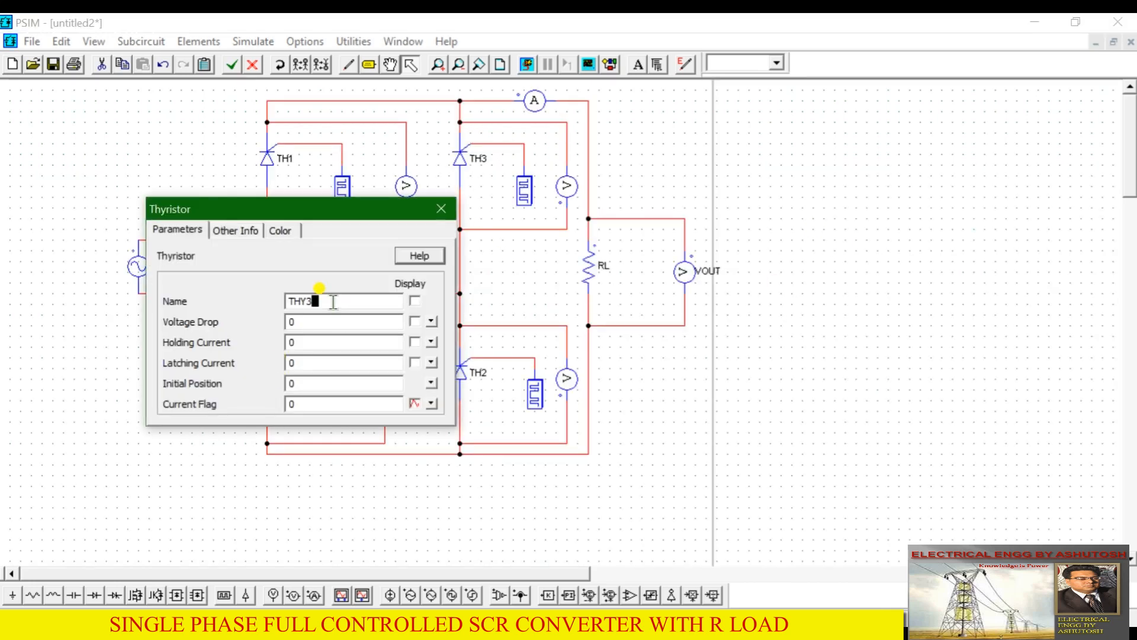
{"action": "type", "text": "4"}
{"action": "left_click", "coordinate": [415, 300]}
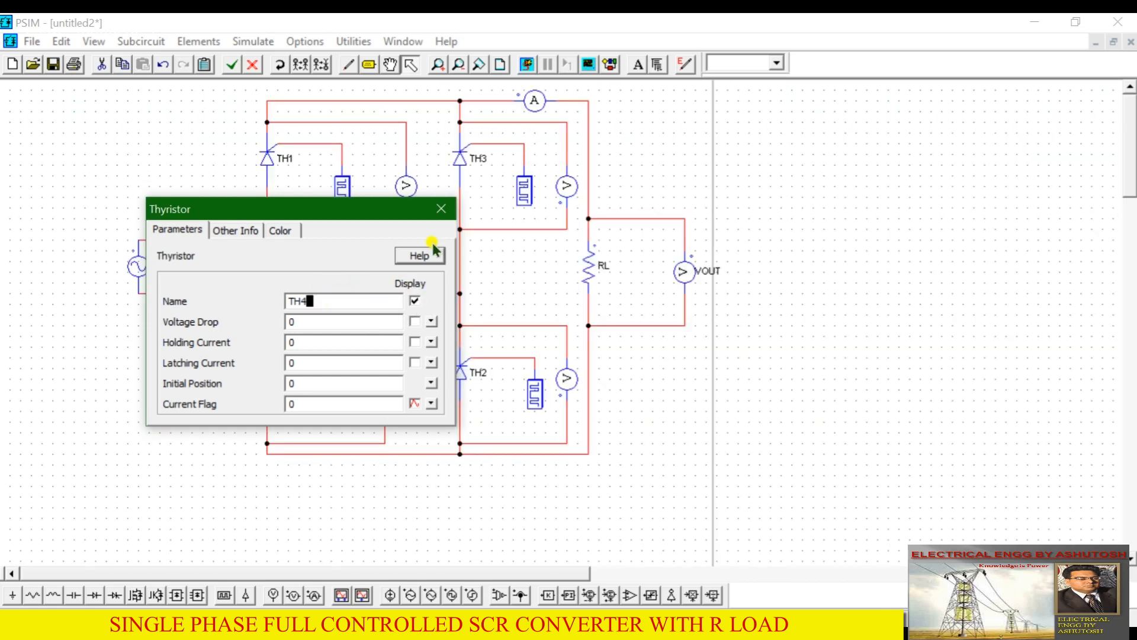
{"action": "left_click", "coordinate": [442, 208]}
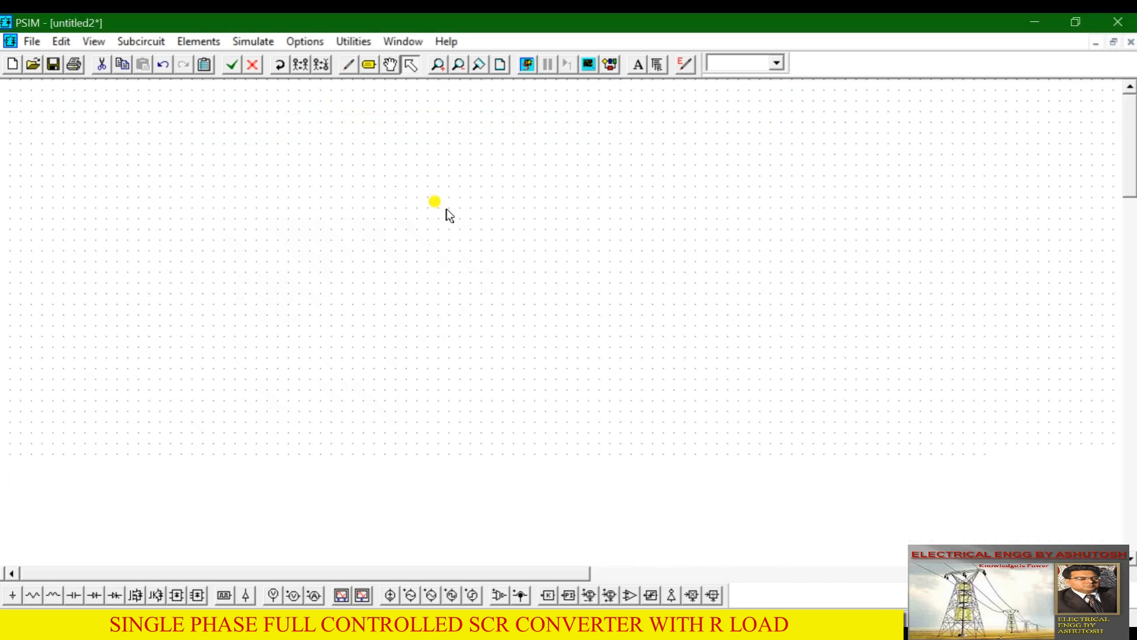
{"action": "left_click", "coordinate": [960, 334]}
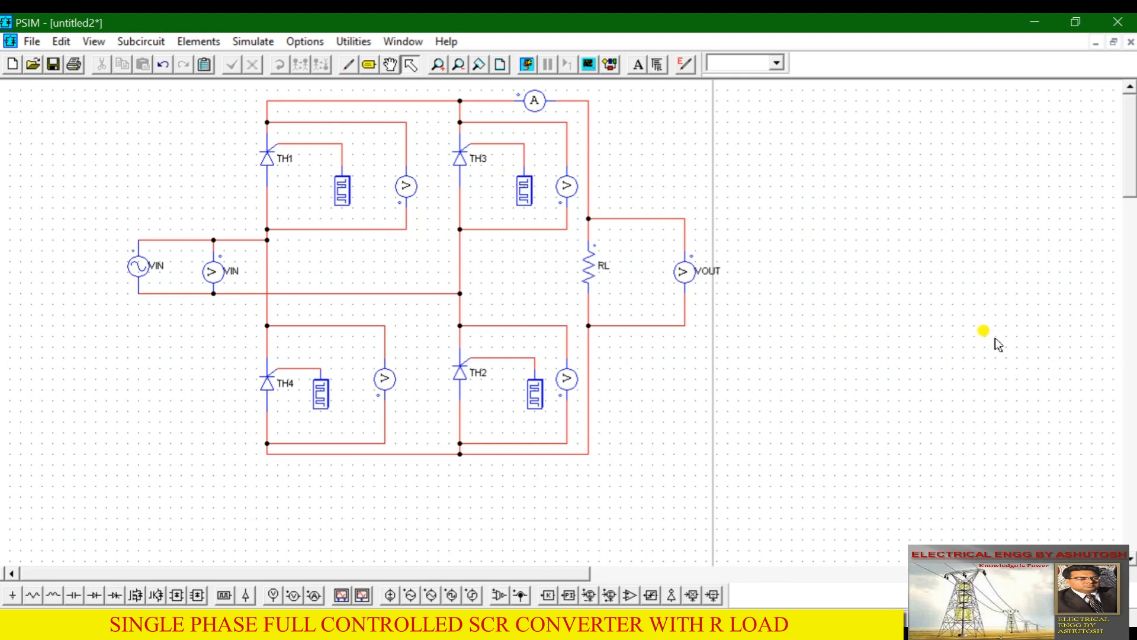
Name the current probe in the top rail IL and display the name on the schematic
{"action": "double_click", "coordinate": [533, 100]}
{"action": "left_click", "coordinate": [317, 302]}
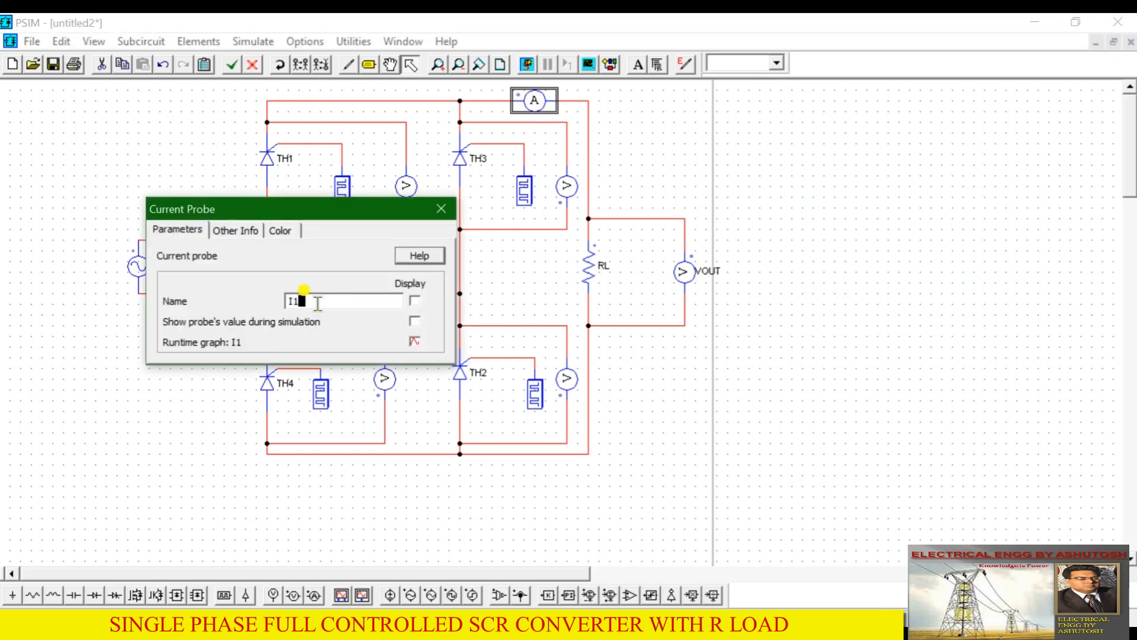
{"action": "type", "text": "L"}
{"action": "left_click", "coordinate": [414, 300]}
{"action": "left_click", "coordinate": [441, 209]}
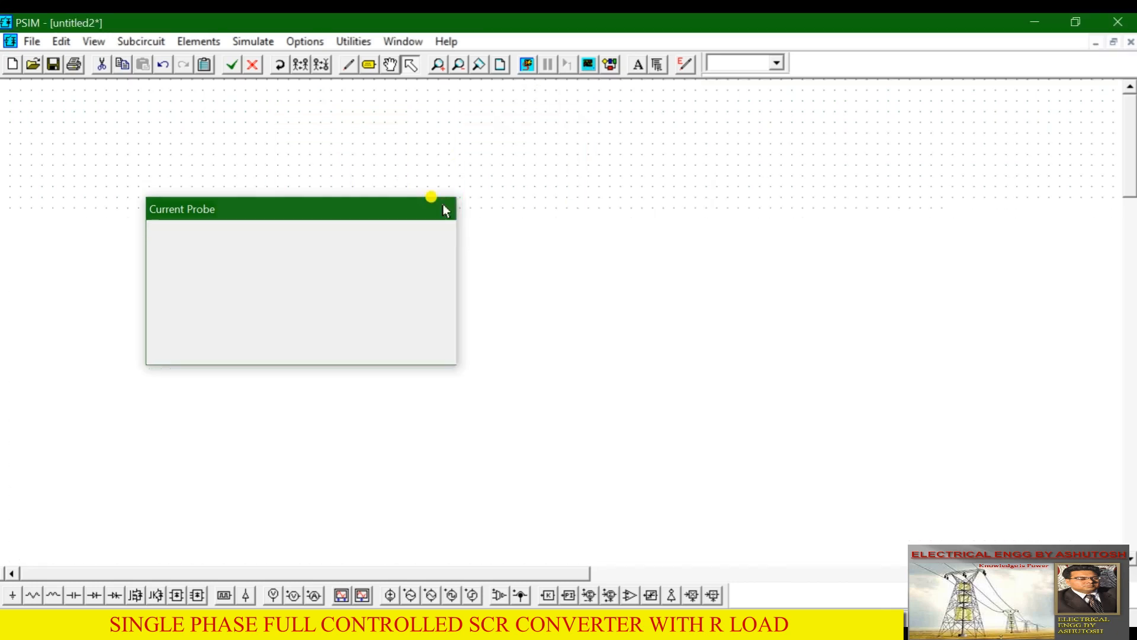
Name the voltage probe across thyristor TH1 VTH1 and display the name on the schematic
{"action": "double_click", "coordinate": [403, 184]}
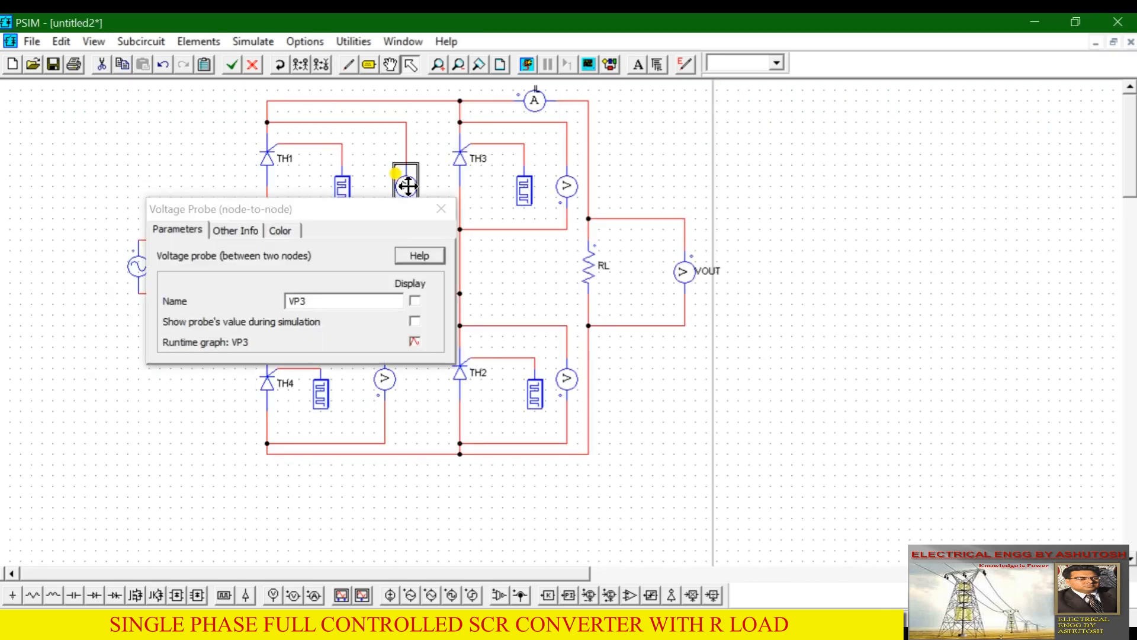
{"action": "left_click", "coordinate": [333, 302]}
{"action": "key", "text": "BackSpace"}
{"action": "key", "text": "BackSpace"}
{"action": "type", "text": "VTH1"}
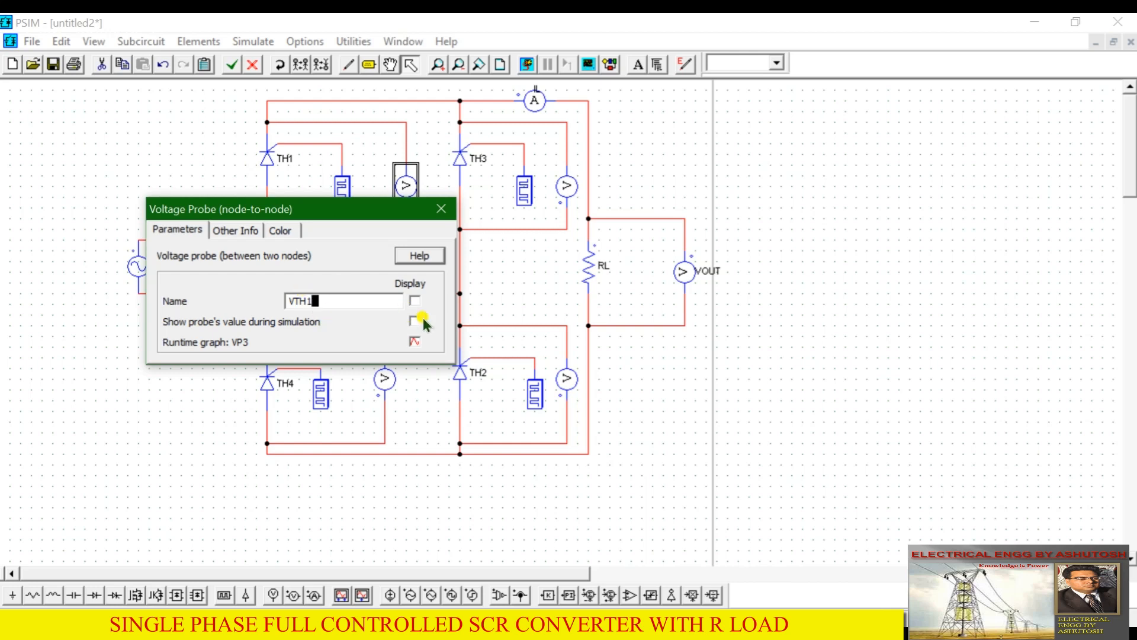
{"action": "left_click", "coordinate": [414, 301]}
{"action": "left_click", "coordinate": [441, 208]}
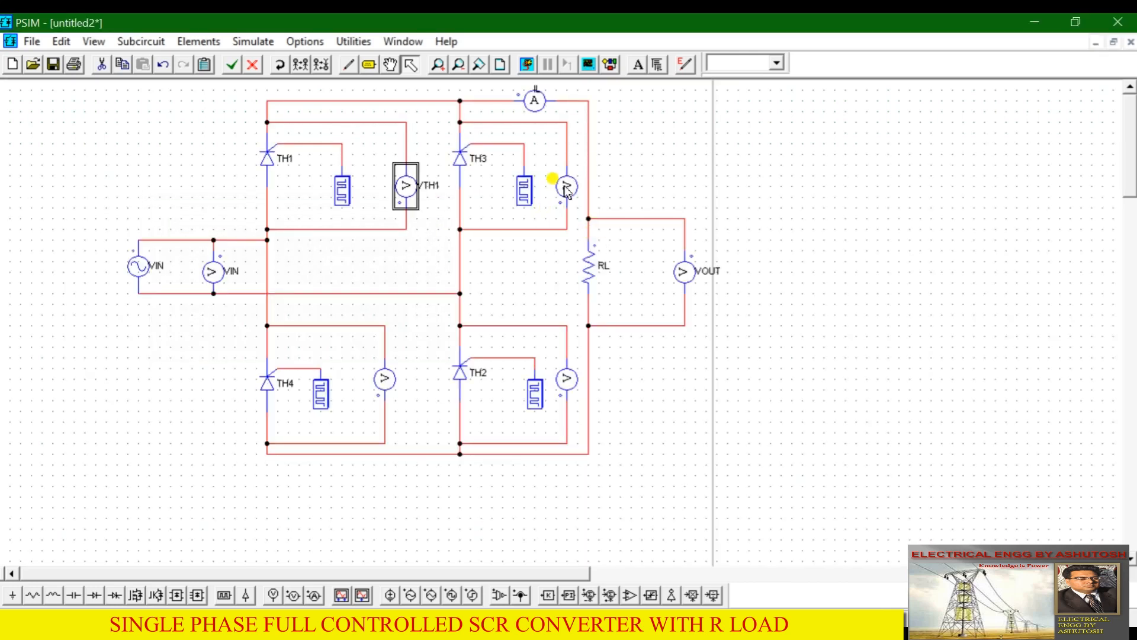
Name the voltage probe across thyristor TH3 VTH3 and display the name on the schematic
{"action": "double_click", "coordinate": [567, 187]}
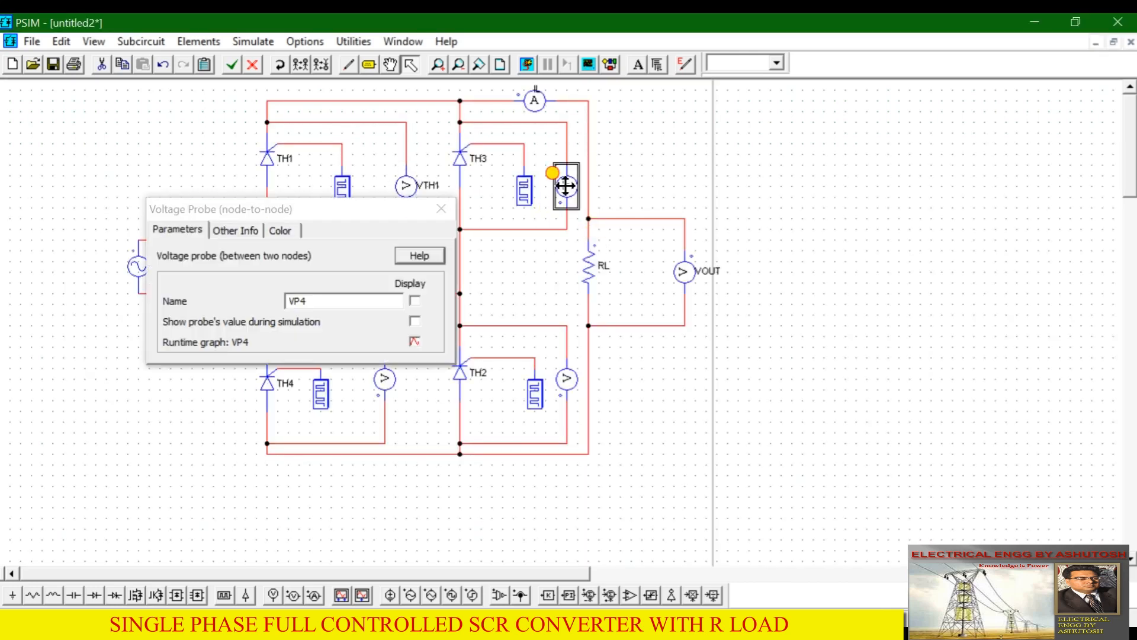
{"action": "left_click", "coordinate": [348, 299]}
{"action": "type", "text": "TH3"}
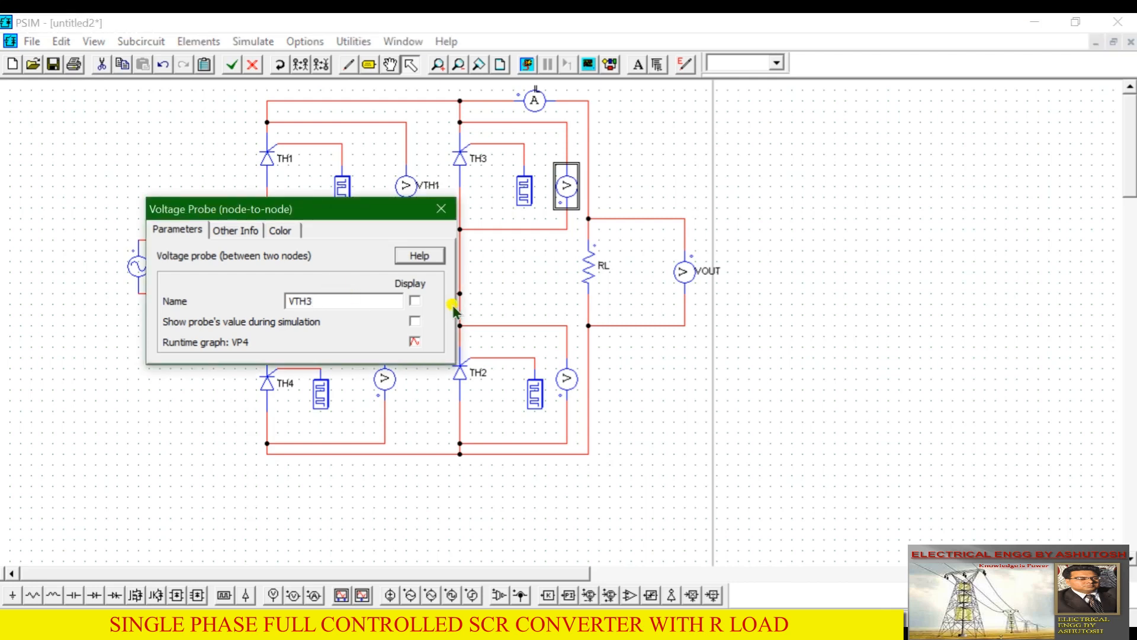
{"action": "left_click", "coordinate": [415, 301]}
{"action": "left_click", "coordinate": [442, 208]}
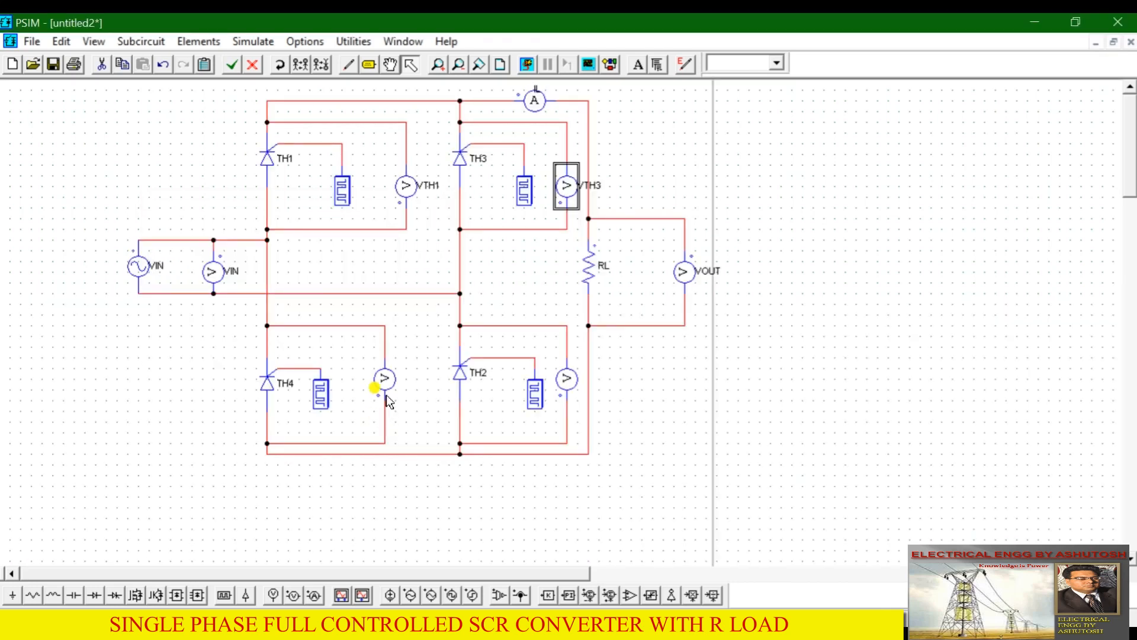
Name the voltage probe across thyristor TH4 VTH4 and display the name on the schematic
{"action": "double_click", "coordinate": [381, 378]}
{"action": "left_click", "coordinate": [346, 299]}
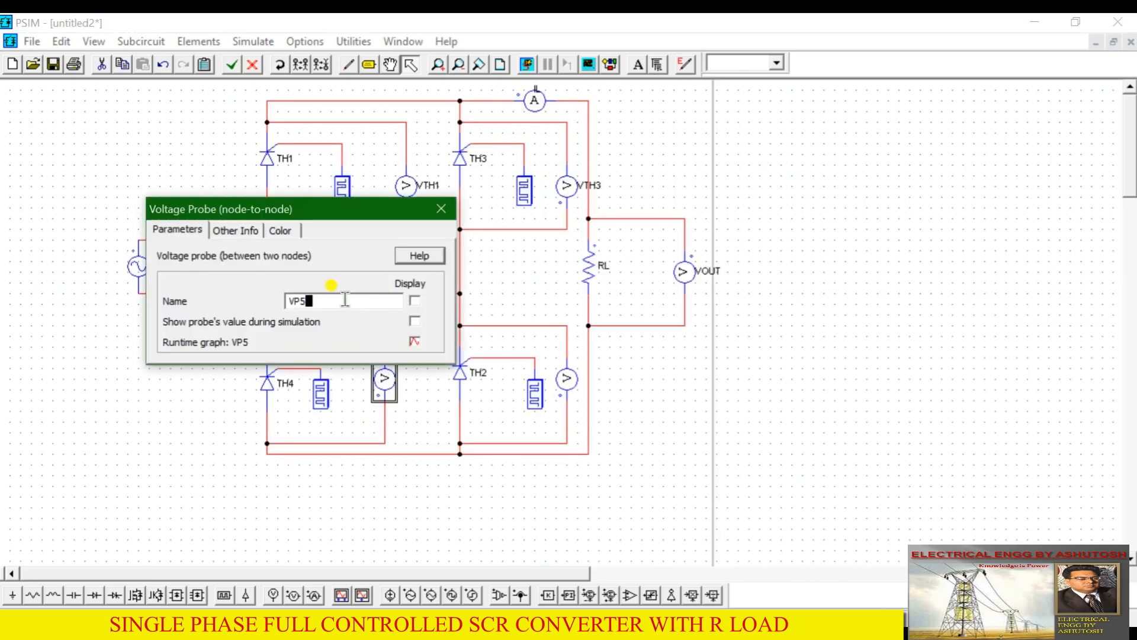
{"action": "type", "text": "TH4"}
{"action": "left_click", "coordinate": [414, 300]}
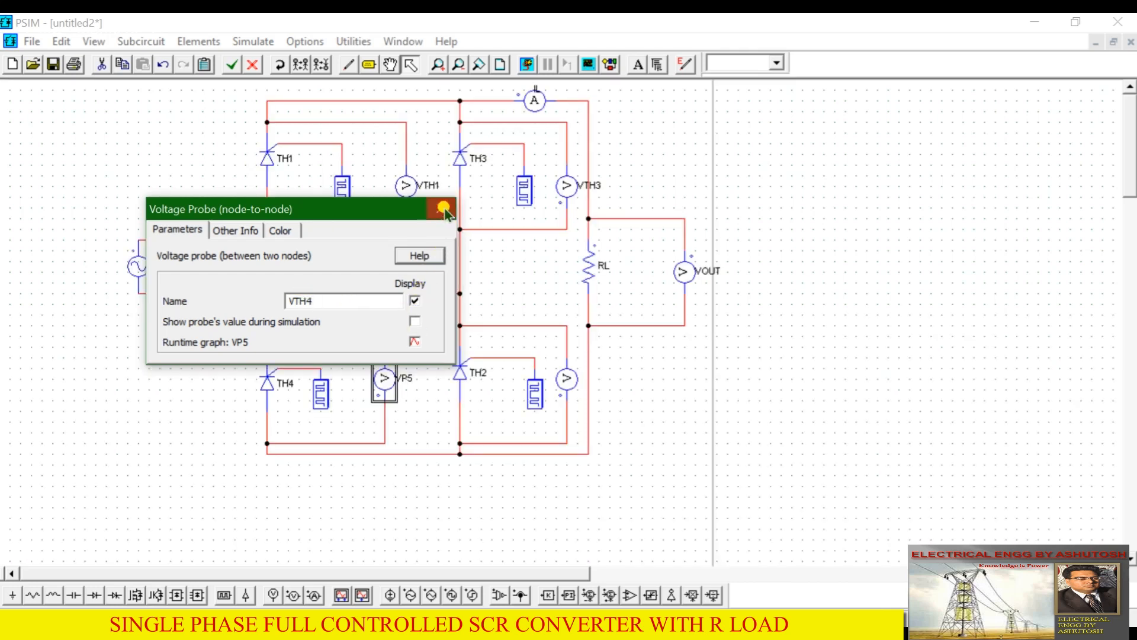
{"action": "left_click", "coordinate": [444, 210]}
Name the voltage probe across thyristor TH2 VTH2 and display the name on the schematic
{"action": "double_click", "coordinate": [566, 379]}
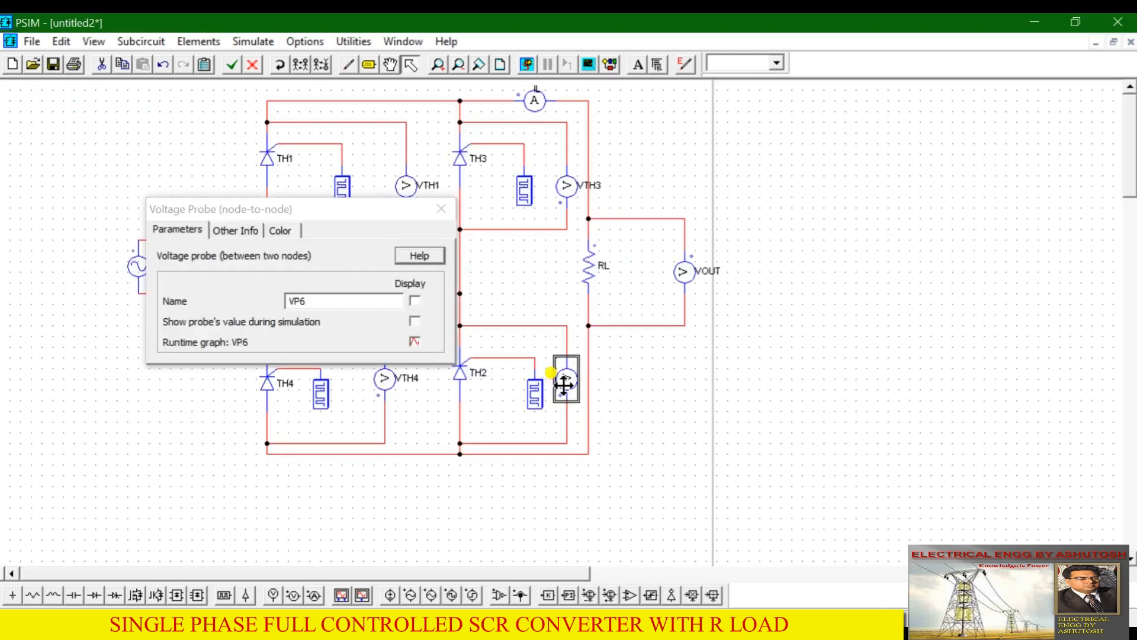
{"action": "left_click", "coordinate": [332, 302]}
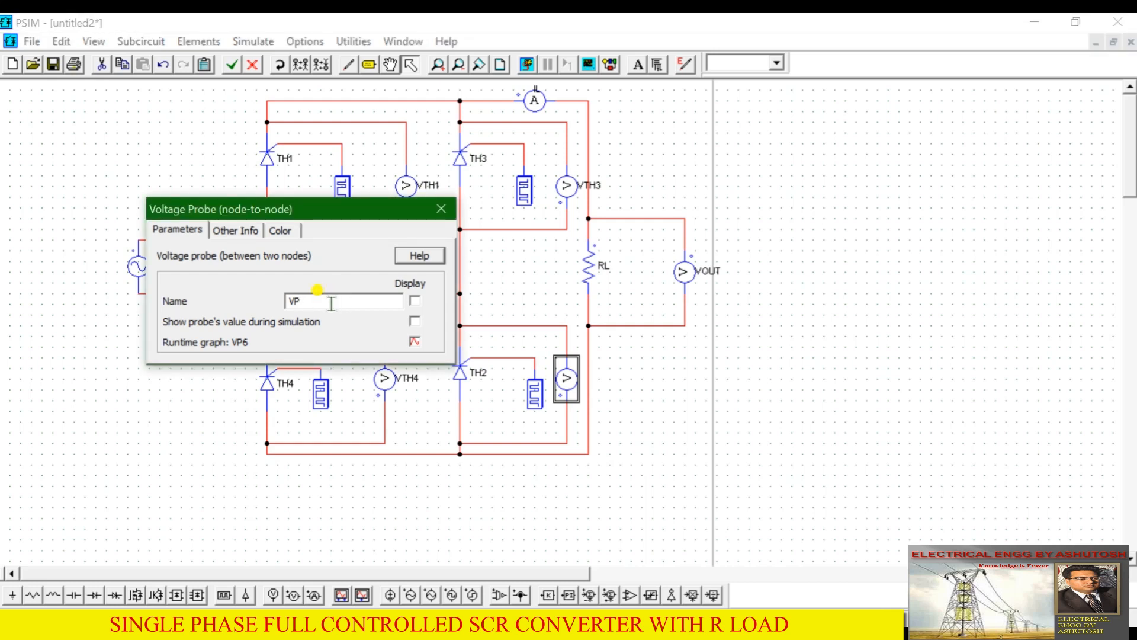
{"action": "type", "text": "T"}
{"action": "left_click", "coordinate": [415, 301]}
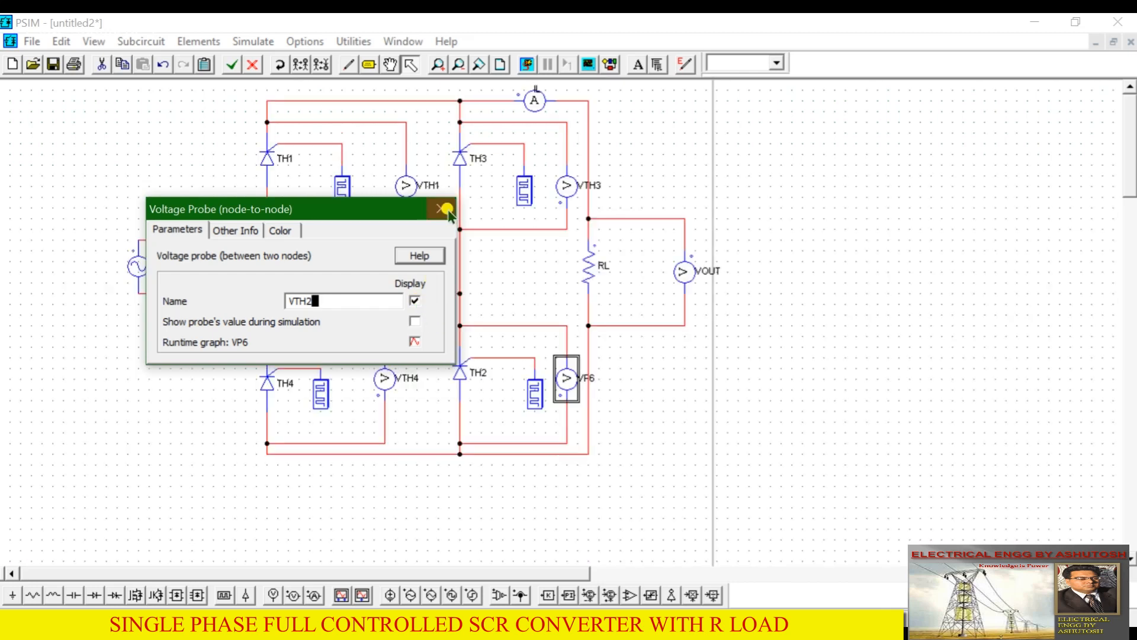
{"action": "left_click", "coordinate": [440, 208]}
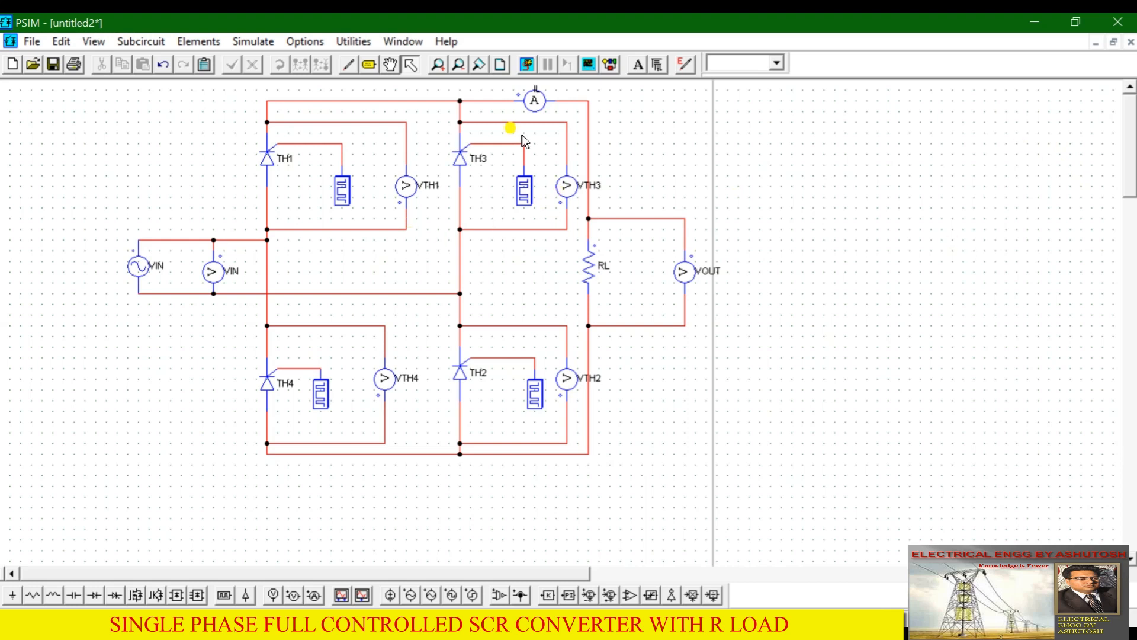
Set TH1's gating block to frequency 50 and switching points 30 180, and display its name G1 on the schematic
{"action": "double_click", "coordinate": [342, 192]}
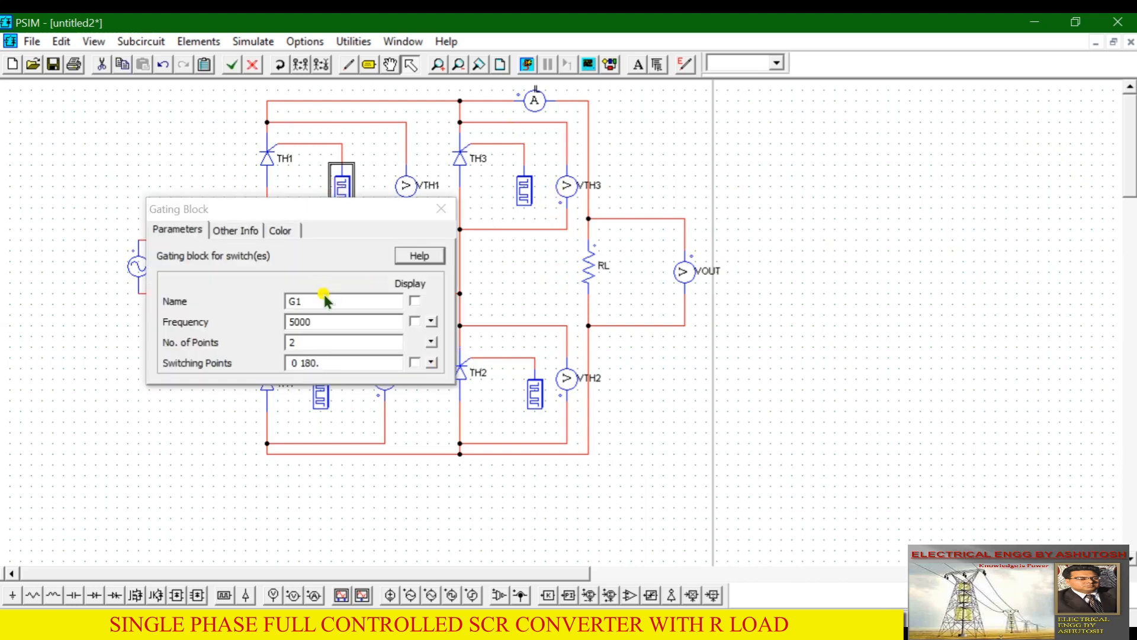
{"action": "left_click", "coordinate": [322, 321]}
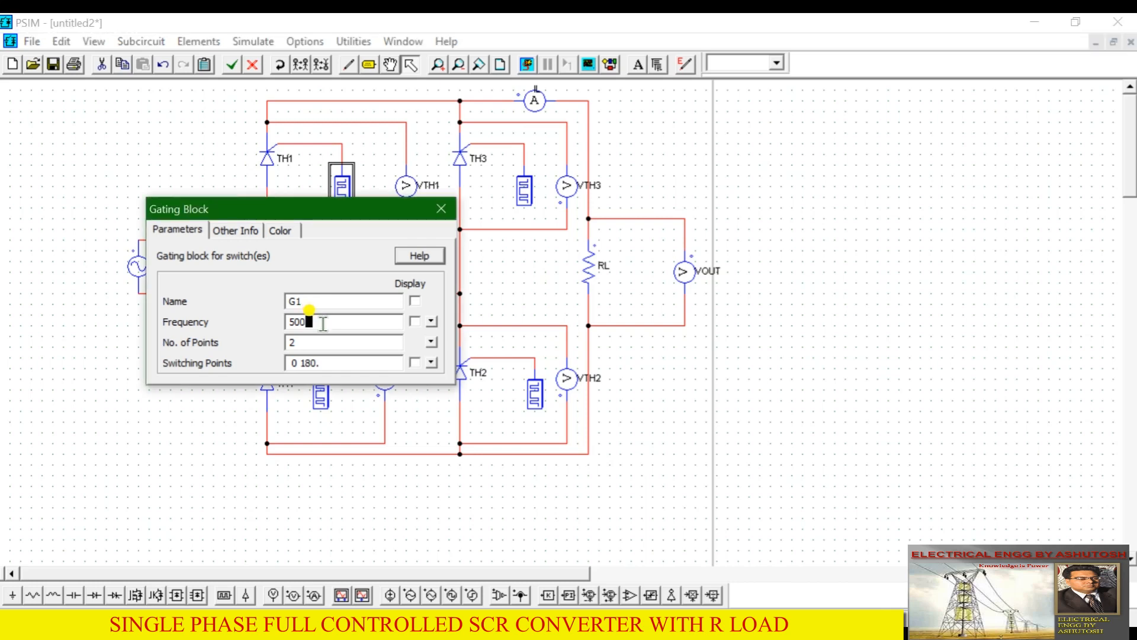
{"action": "double_click", "coordinate": [294, 363]}
{"action": "type", "text": "30"}
{"action": "key", "text": "Delete"}
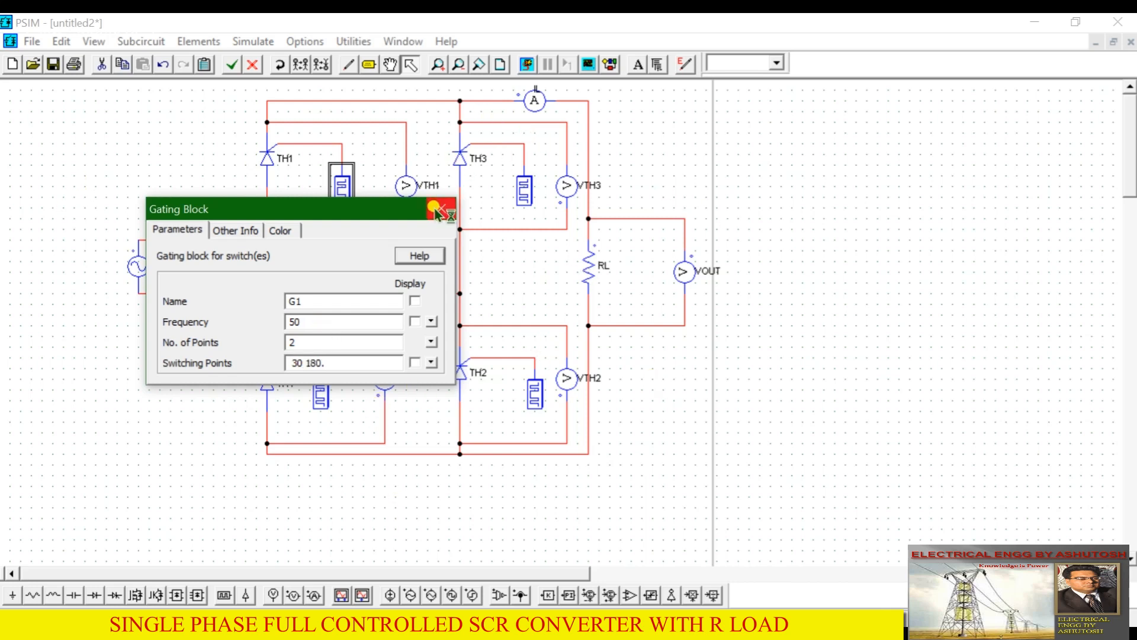
{"action": "left_click", "coordinate": [414, 300]}
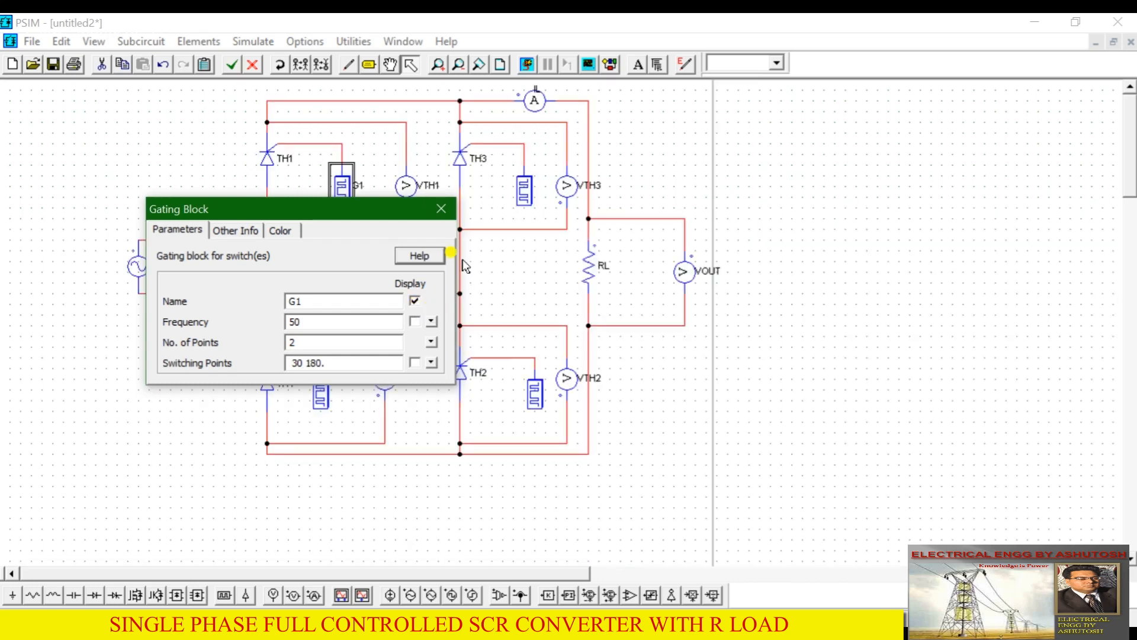
{"action": "left_click", "coordinate": [441, 211]}
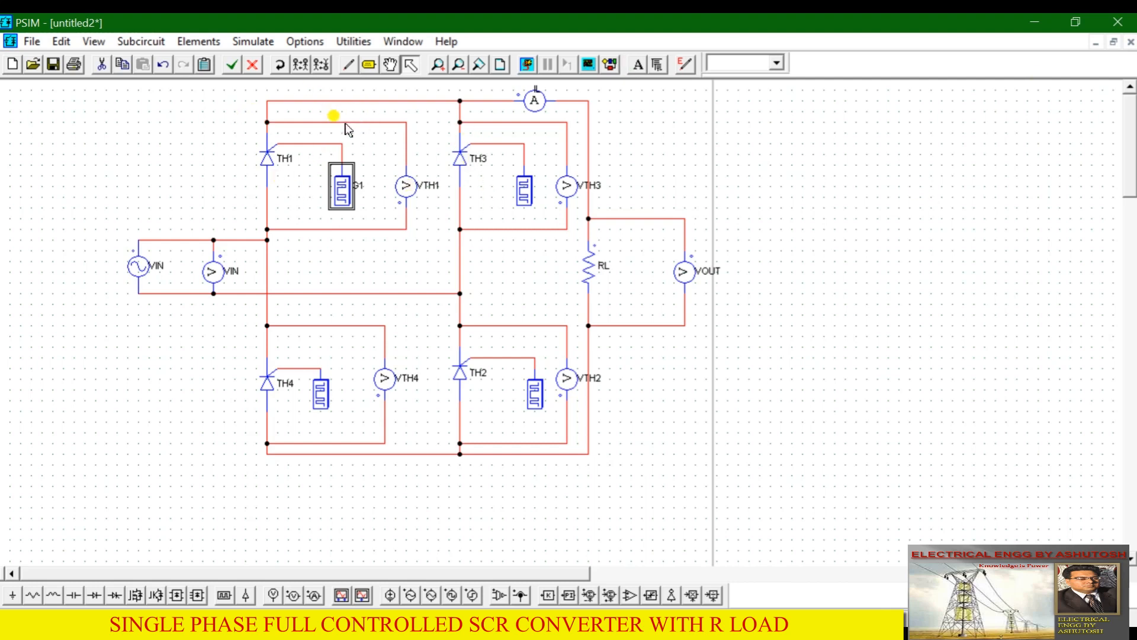
Name TH2's gating block G2, display the name, and set its frequency to 50 and switching points to 30 180
{"action": "double_click", "coordinate": [532, 395]}
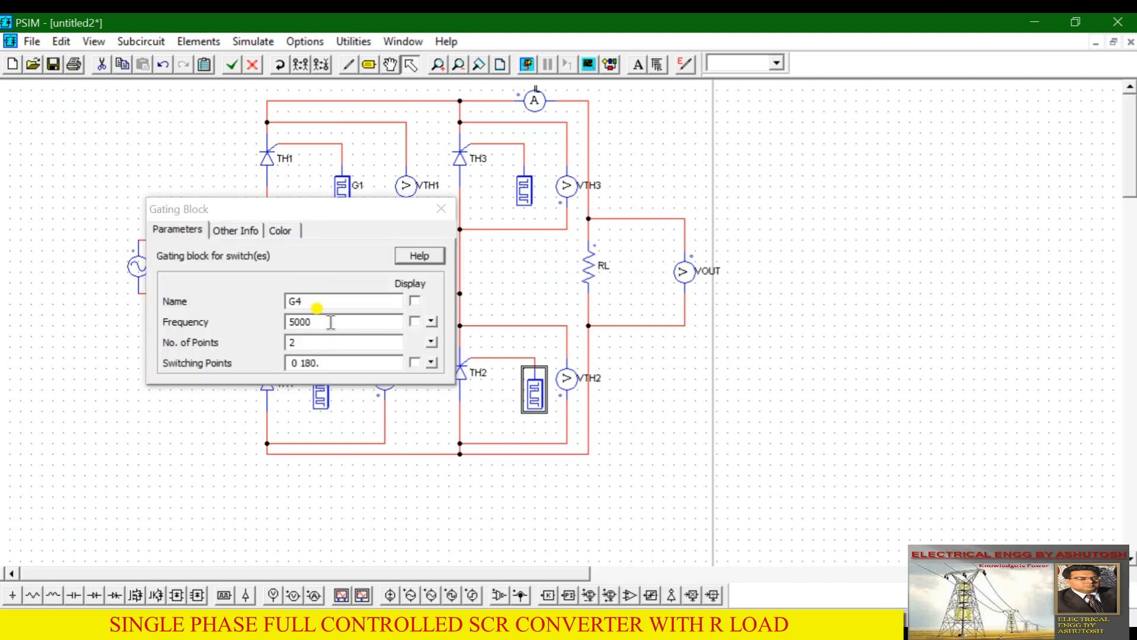
{"action": "left_click", "coordinate": [317, 305]}
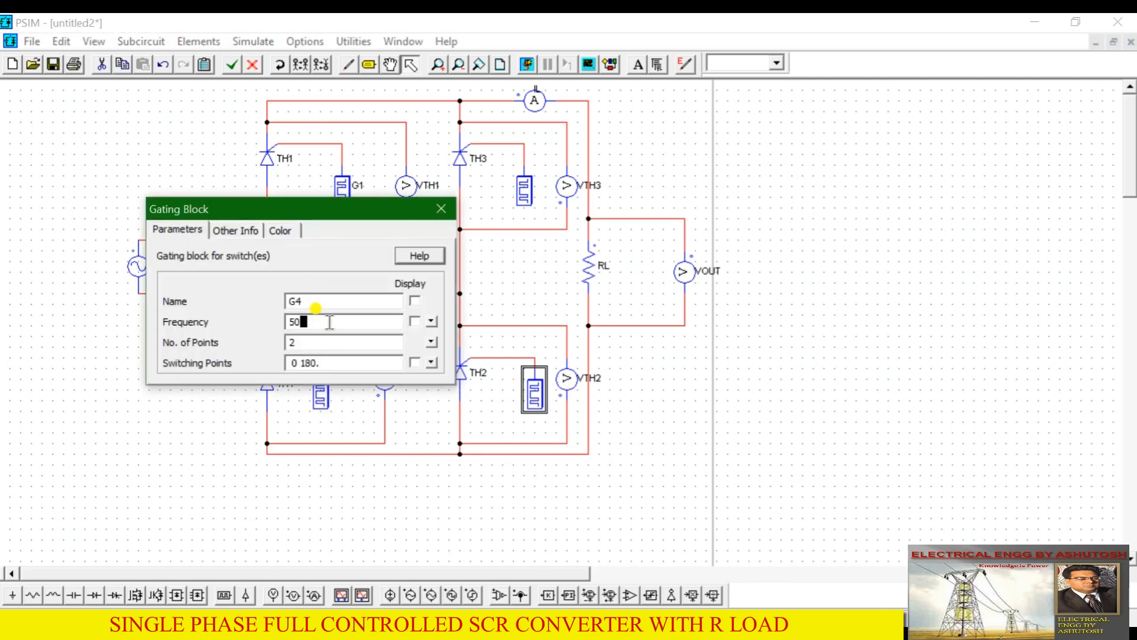
{"action": "left_click", "coordinate": [309, 296]}
{"action": "type", "text": "2"}
{"action": "left_click", "coordinate": [415, 300]}
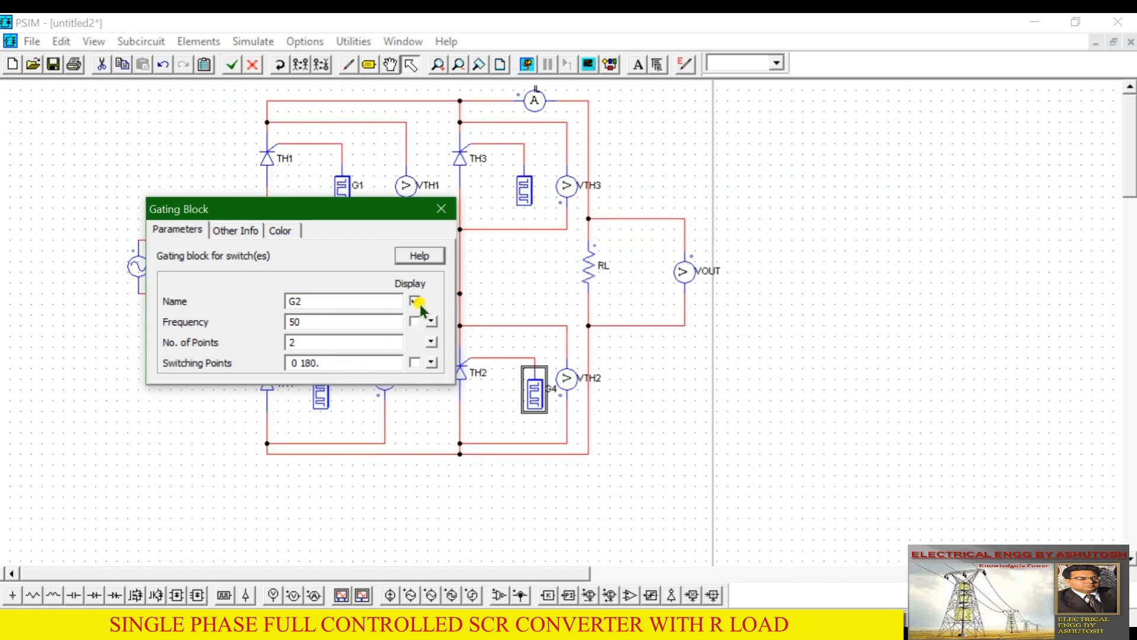
{"action": "left_click", "coordinate": [292, 363]}
{"action": "type", "text": "30"}
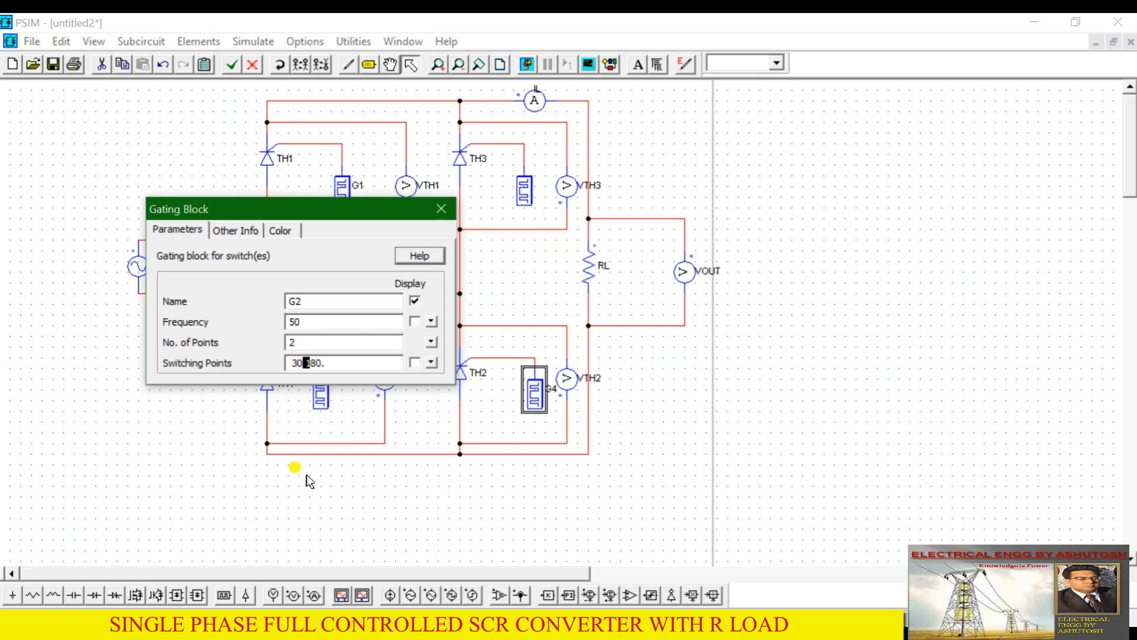
{"action": "left_click", "coordinate": [440, 210]}
{"action": "left_click", "coordinate": [813, 359]}
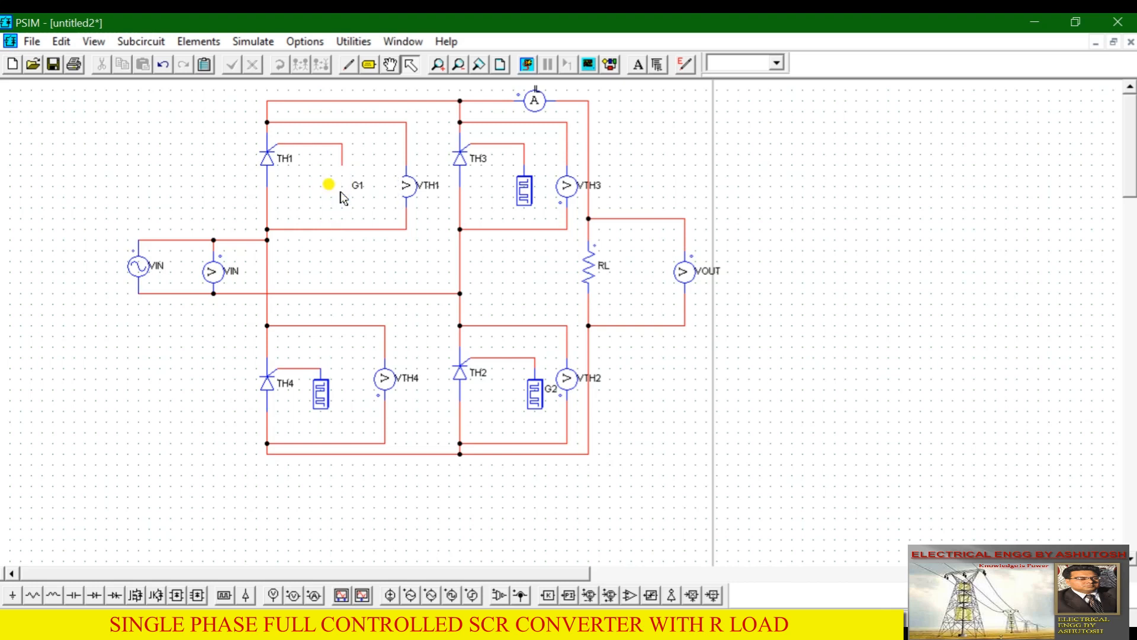
Display the switching points of gating blocks G1 and G2 on the schematic
{"action": "double_click", "coordinate": [342, 196]}
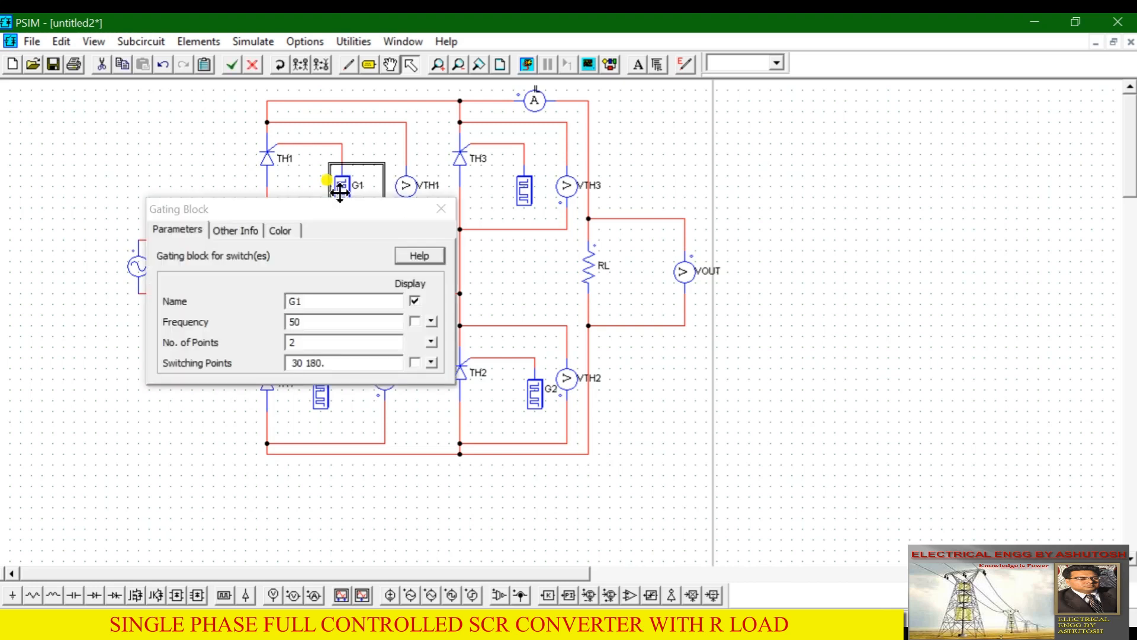
{"action": "left_click", "coordinate": [415, 362]}
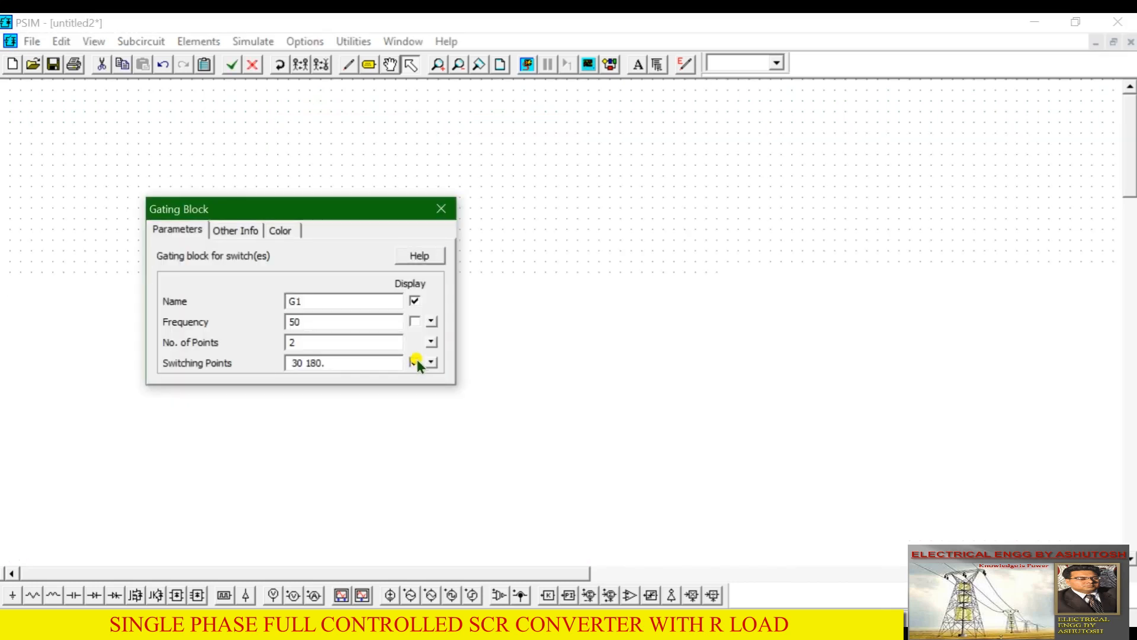
{"action": "left_click", "coordinate": [437, 209]}
{"action": "double_click", "coordinate": [527, 396]}
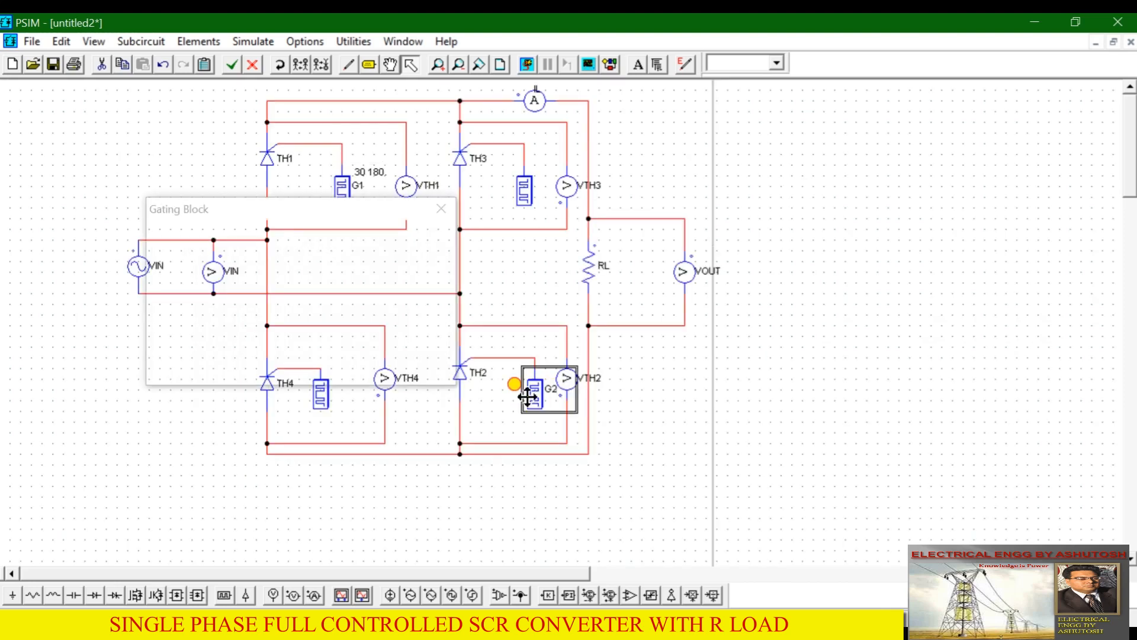
{"action": "left_click", "coordinate": [414, 361]}
{"action": "left_click", "coordinate": [444, 209]}
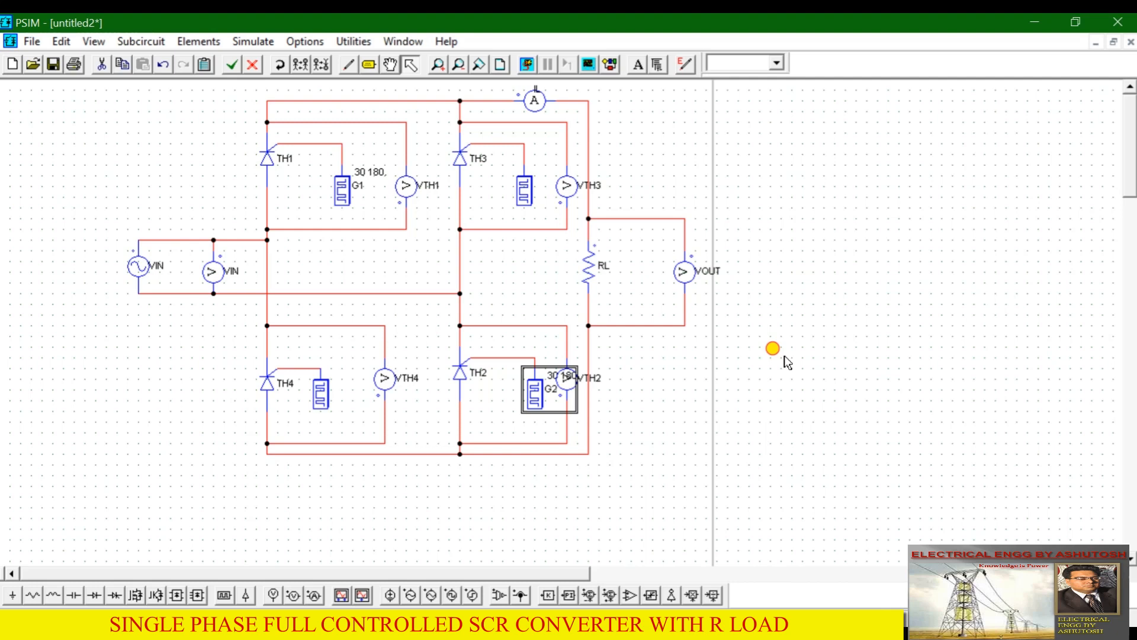
{"action": "left_click", "coordinate": [781, 354]}
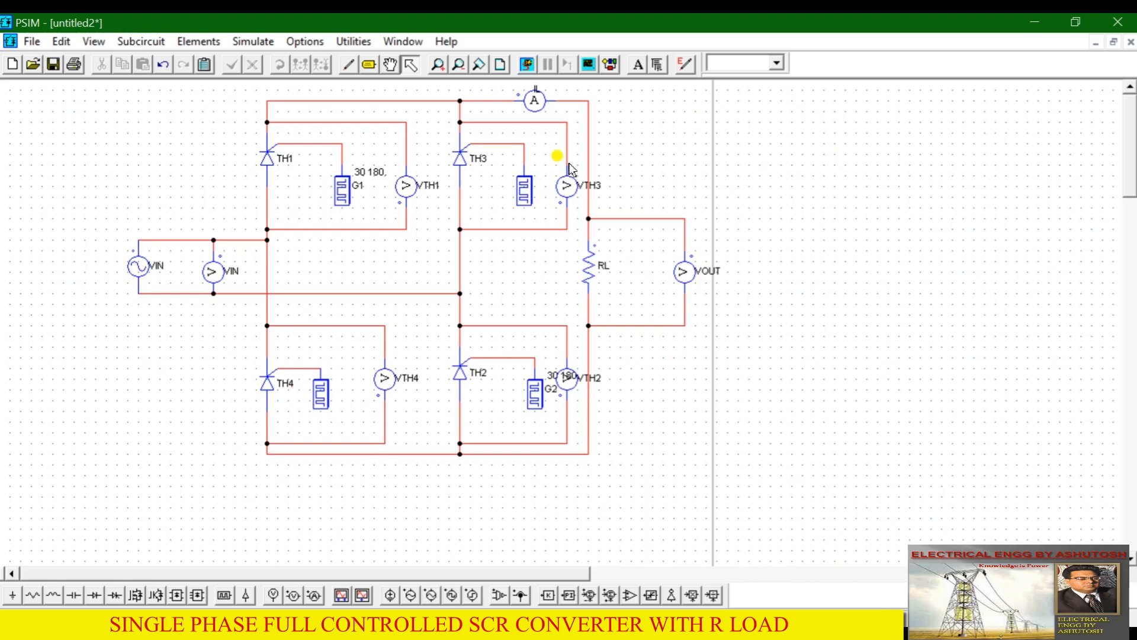
Set the frequency of TH3's gating block to 50, name it G3 and display the name
{"action": "double_click", "coordinate": [526, 197]}
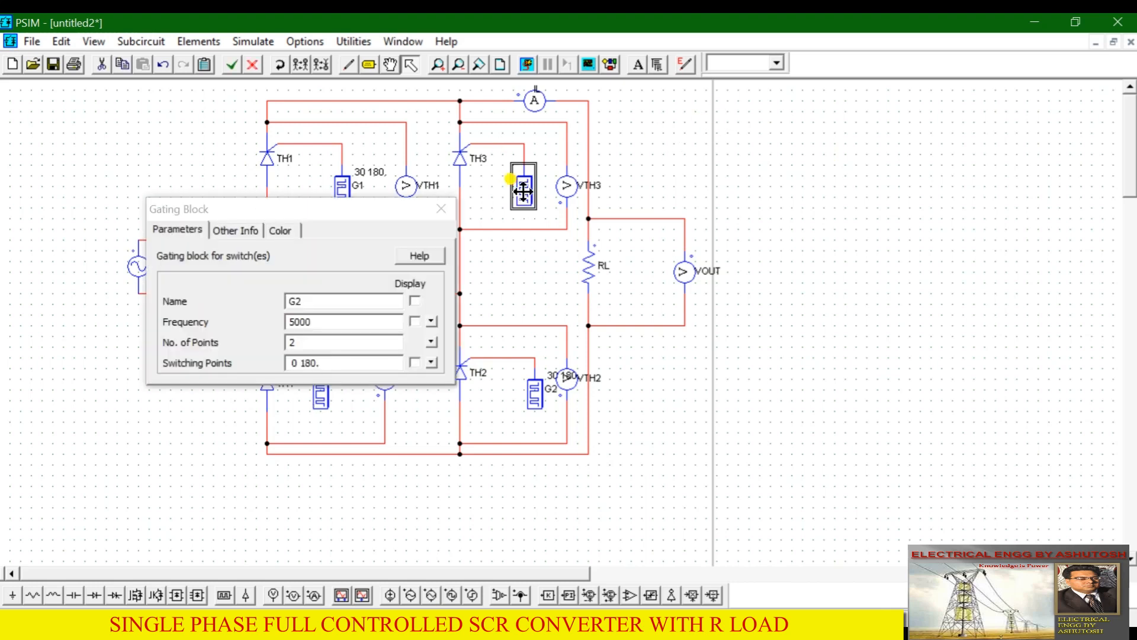
{"action": "left_click", "coordinate": [326, 320]}
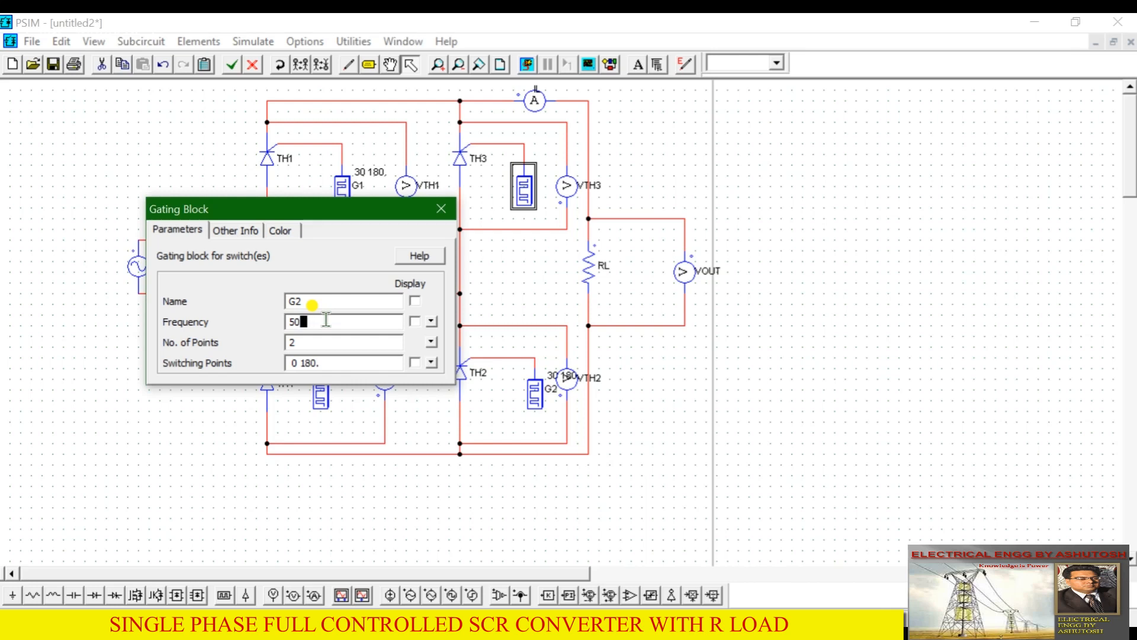
{"action": "left_click", "coordinate": [329, 302]}
{"action": "type", "text": "3"}
{"action": "left_click", "coordinate": [414, 301]}
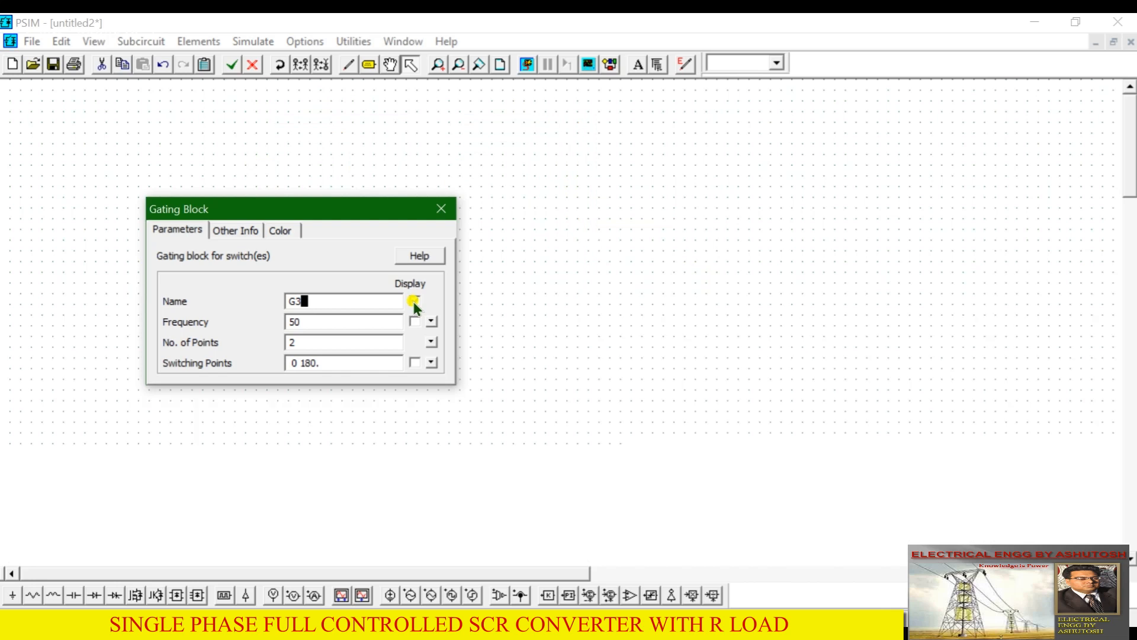
Set the switching points of TH3's gating block to 210 360 and display them on the schematic
{"action": "left_click", "coordinate": [290, 362]}
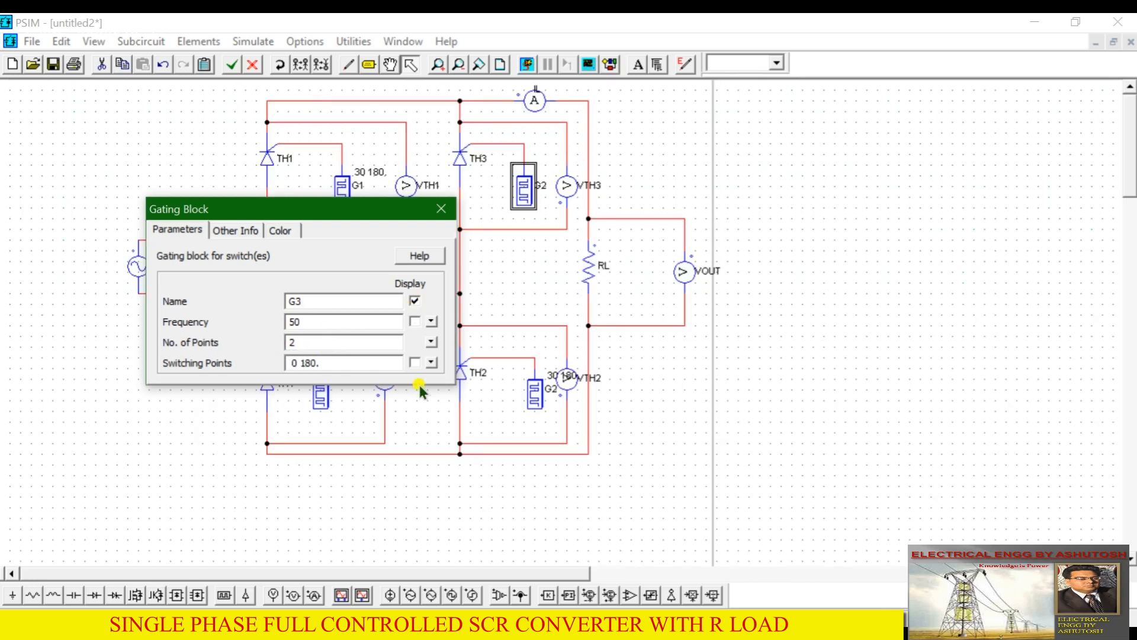
{"action": "type", "text": "210"}
{"action": "key", "text": "shift+Right"}
{"action": "key", "text": "shift+Right"}
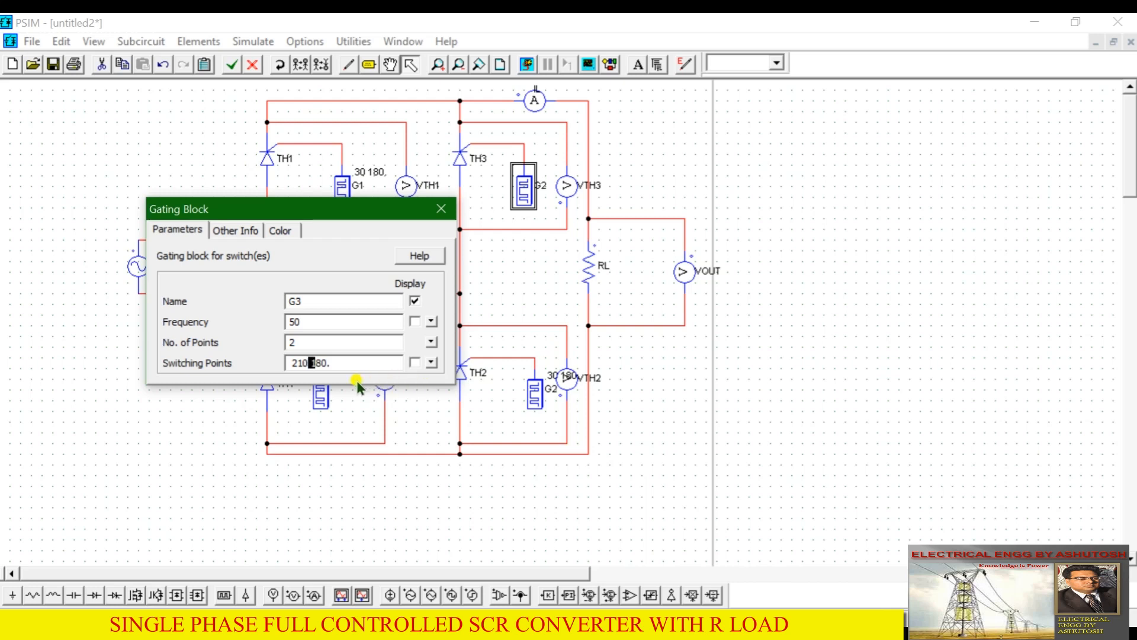
{"action": "key", "text": "shift+Right"}
{"action": "left_click", "coordinate": [333, 362]}
{"action": "type", "text": "3"}
{"action": "left_click", "coordinate": [417, 362]}
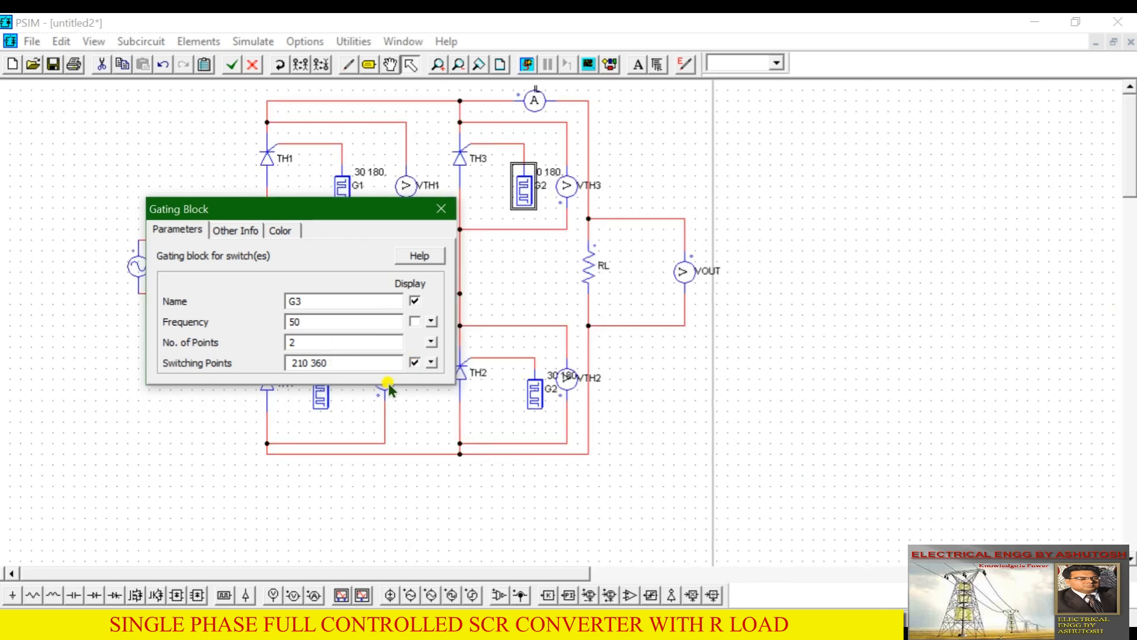
{"action": "left_click", "coordinate": [441, 208]}
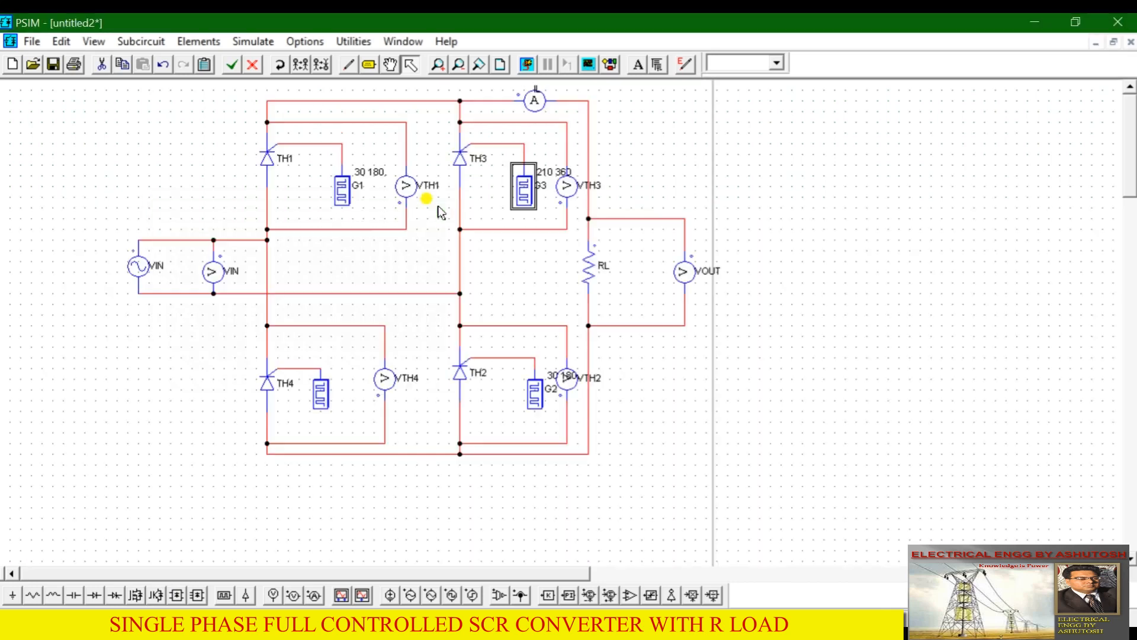
Set the frequency of TH4's gating block to 50, name it G4 and display the name
{"action": "double_click", "coordinate": [320, 393]}
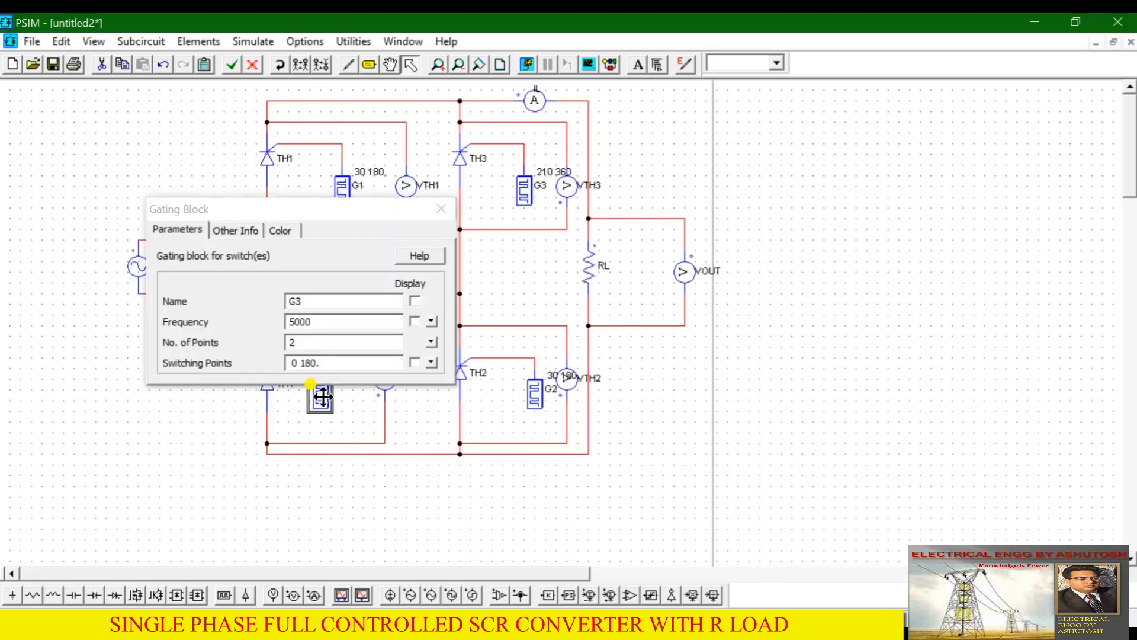
{"action": "left_click", "coordinate": [332, 324]}
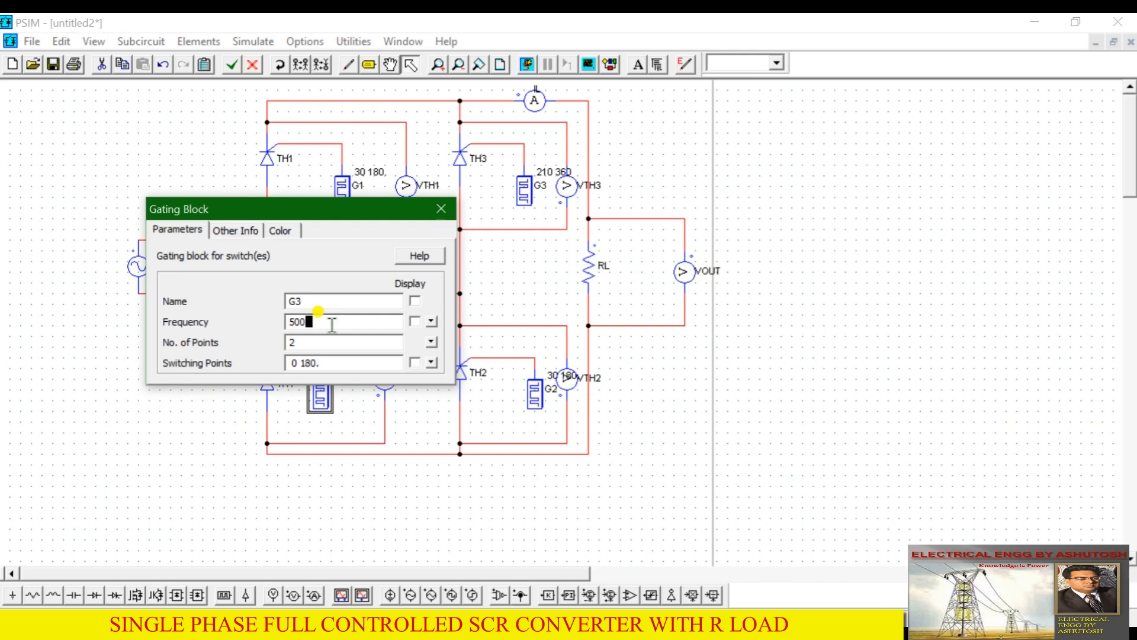
{"action": "left_click_drag", "start_coordinate": [351, 209], "coordinate": [361, 157]}
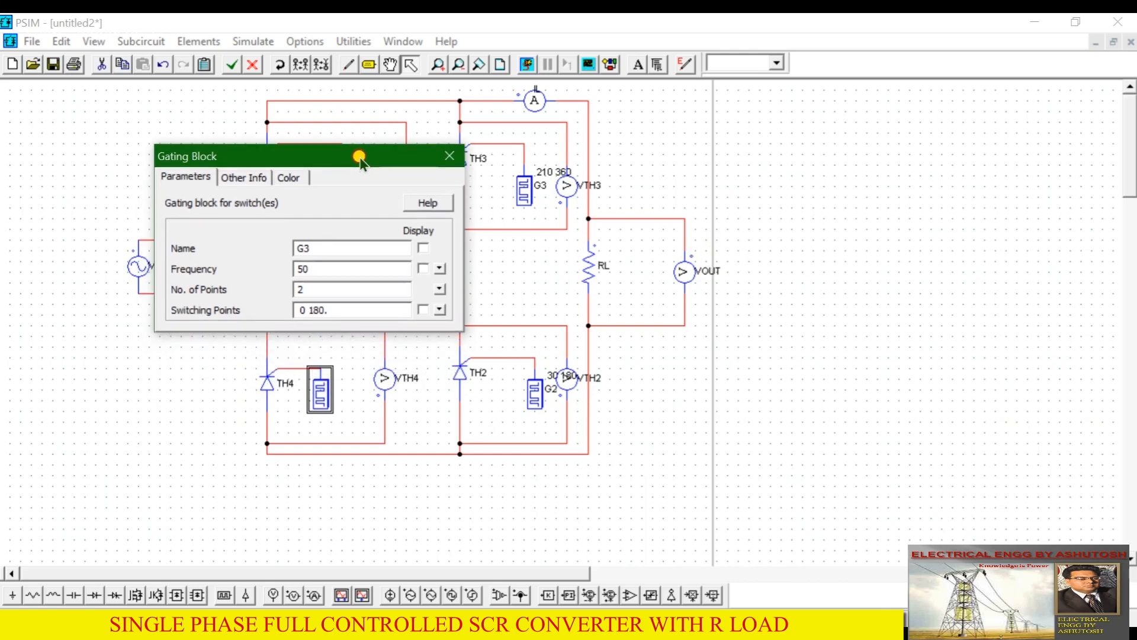
{"action": "left_click", "coordinate": [323, 248]}
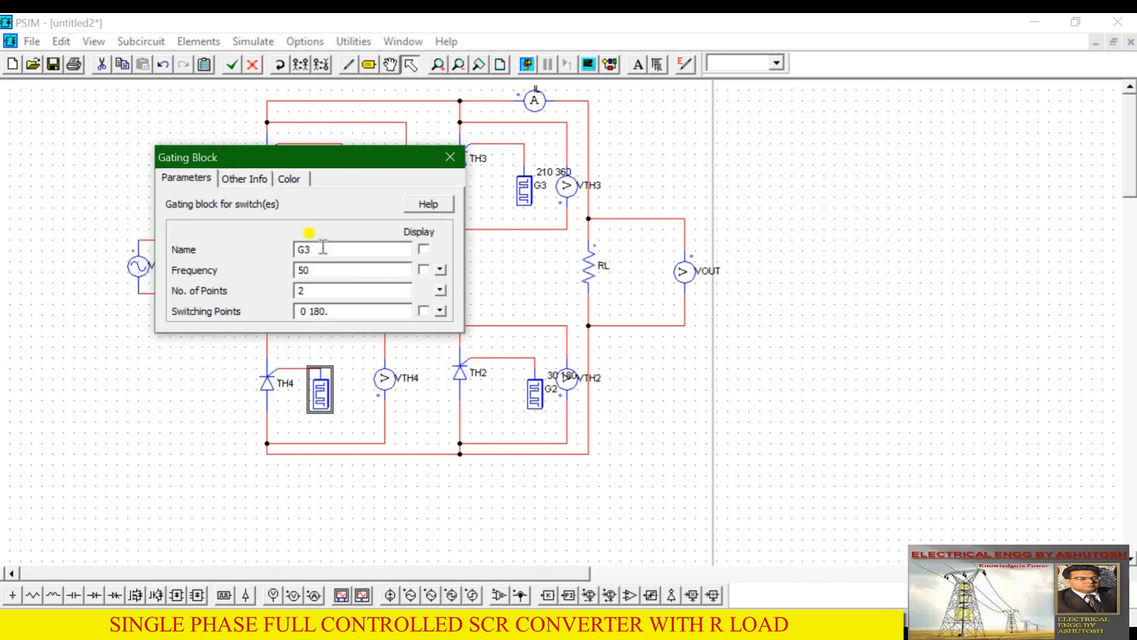
{"action": "type", "text": "4"}
{"action": "left_click", "coordinate": [423, 249]}
Set the switching points of TH4's gating block to 210 360 and display them on the schematic
{"action": "left_click", "coordinate": [300, 312]}
{"action": "type", "text": "210"}
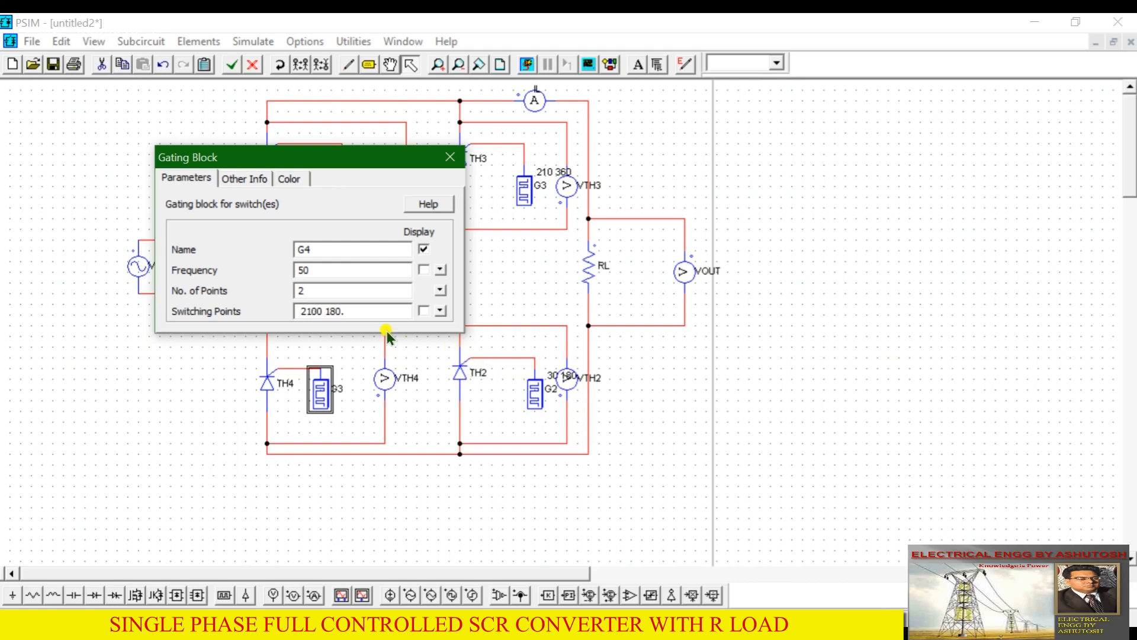
{"action": "left_click", "coordinate": [345, 312]}
{"action": "type", "text": "360"}
{"action": "left_click", "coordinate": [425, 311]}
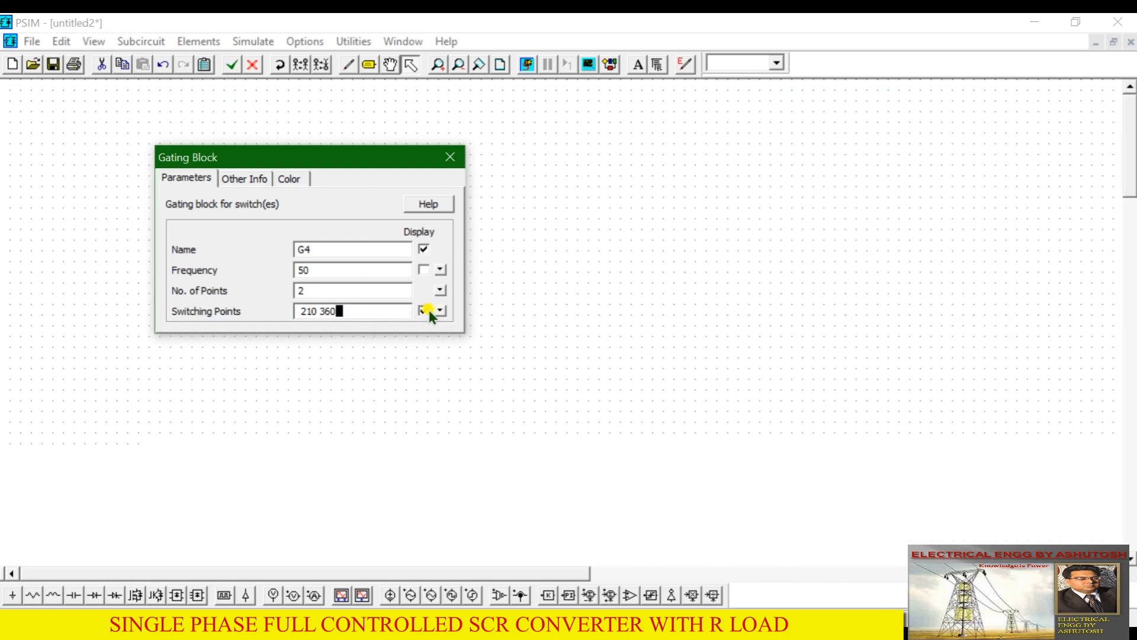
{"action": "left_click", "coordinate": [450, 158]}
{"action": "left_click", "coordinate": [911, 306]}
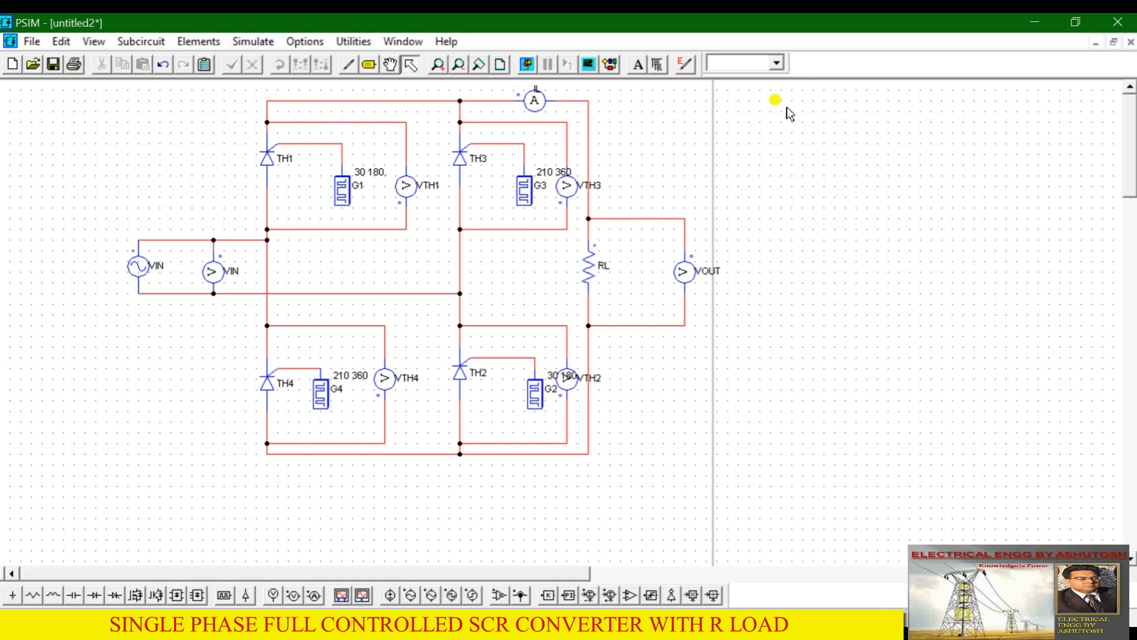
Place a Simulation Control element in the empty area above the VIN source and set its total time to 0.08
{"action": "left_click", "coordinate": [243, 40]}
{"action": "left_click", "coordinate": [242, 40]}
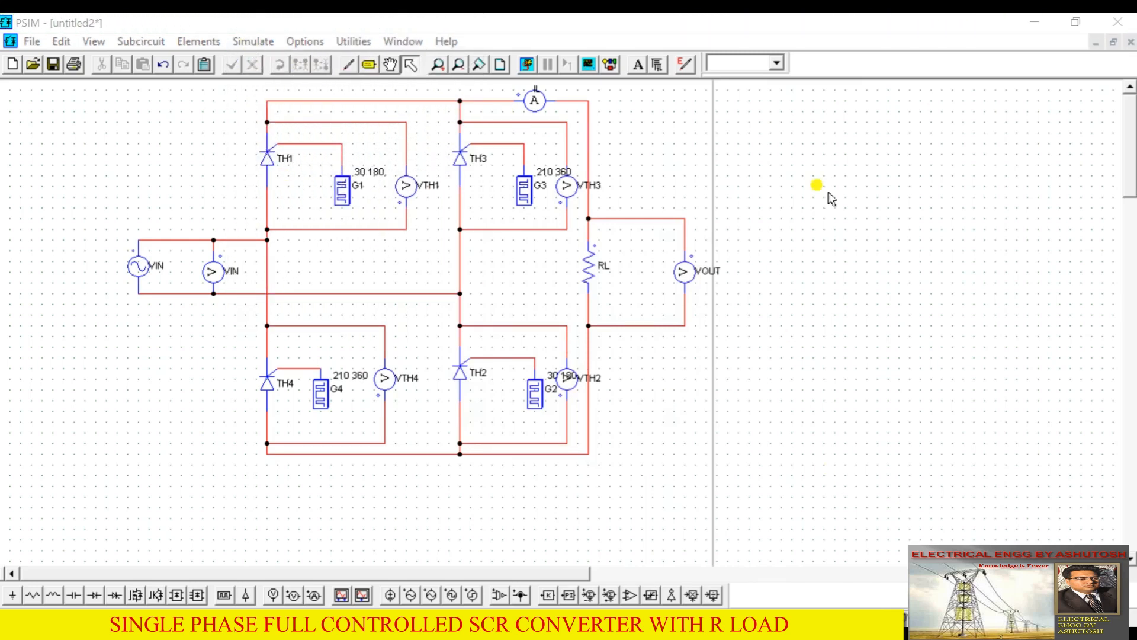
{"action": "left_click", "coordinate": [807, 195]}
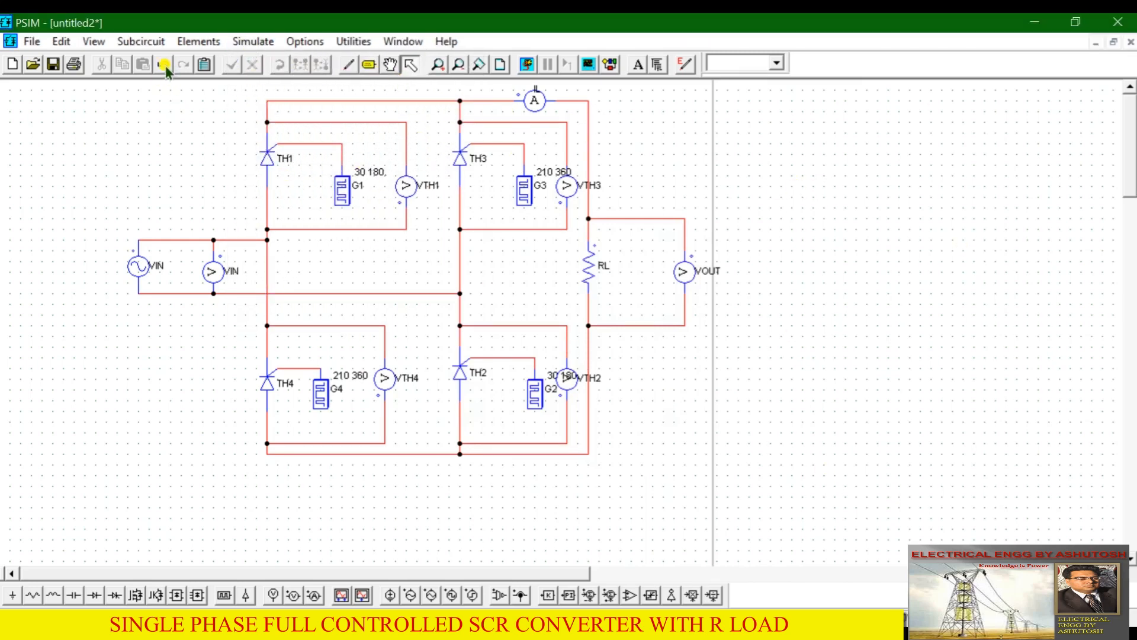
{"action": "left_click", "coordinate": [244, 42]}
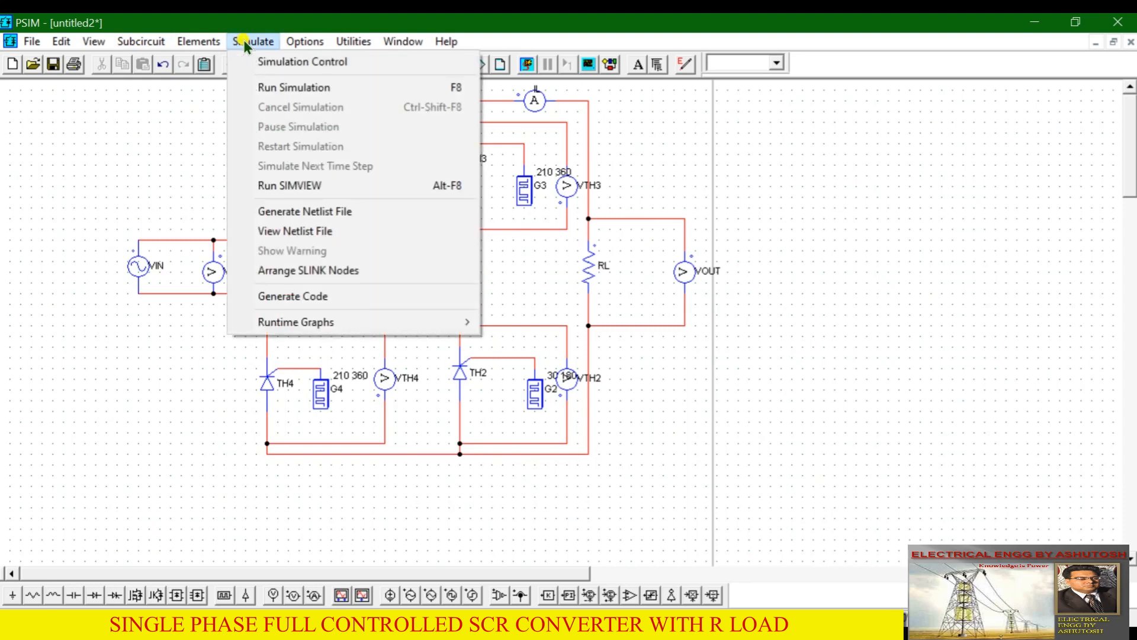
{"action": "left_click", "coordinate": [289, 62]}
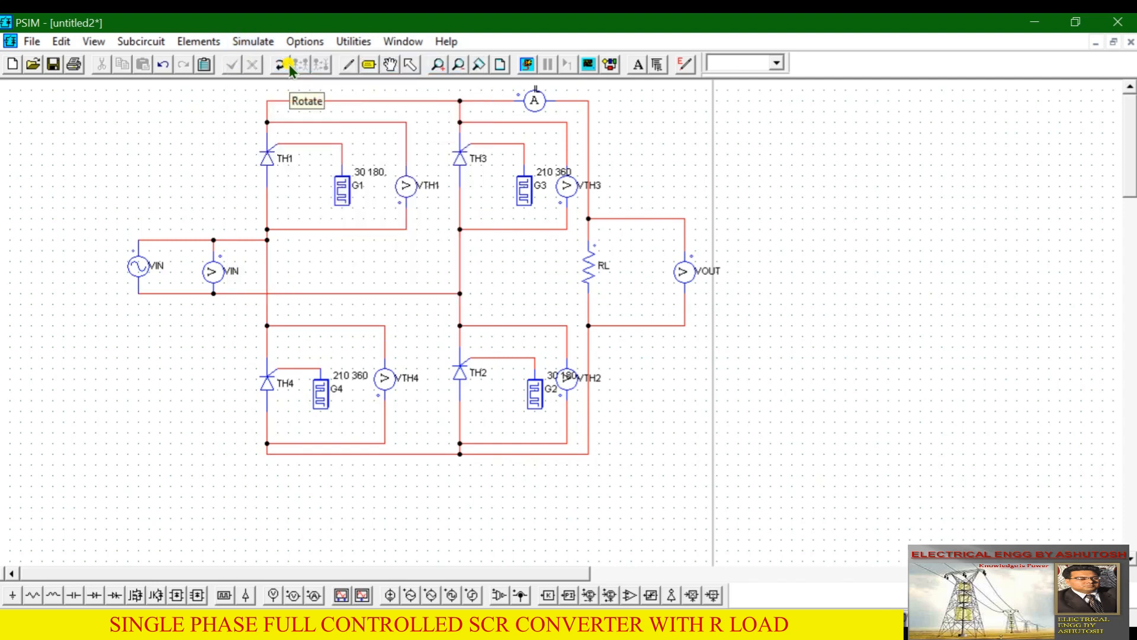
{"action": "double_click", "coordinate": [182, 140]}
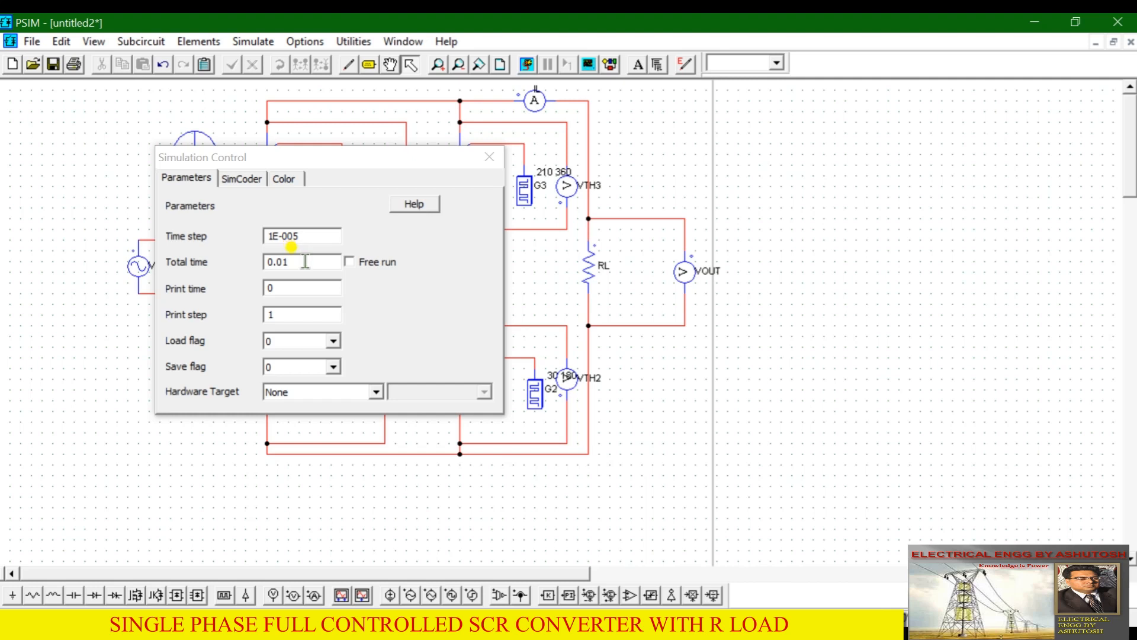
{"action": "left_click", "coordinate": [301, 264]}
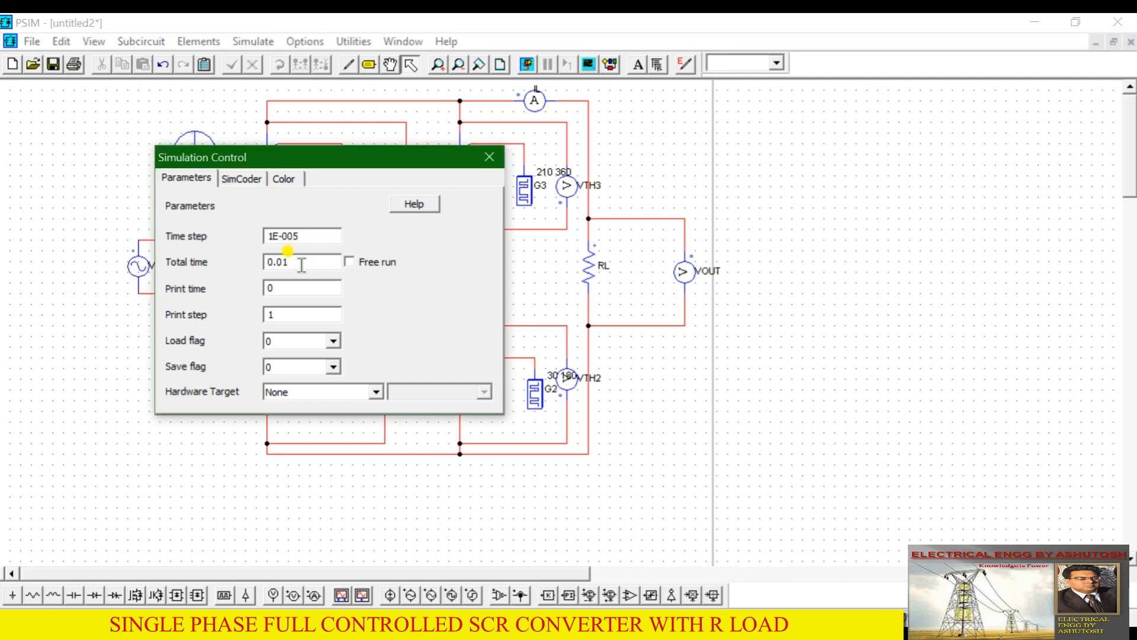
{"action": "type", "text": "8"}
{"action": "left_click", "coordinate": [492, 156]}
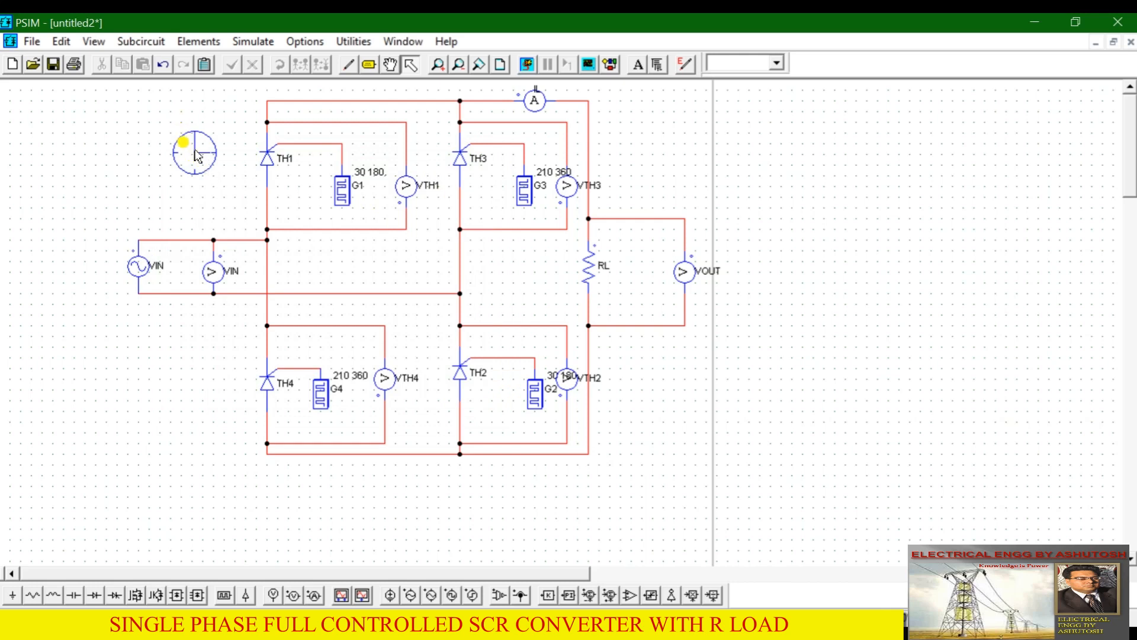
{"action": "left_click", "coordinate": [195, 154]}
{"action": "left_click", "coordinate": [843, 213]}
View the VIN runtime graph at full-screen size, then close it
{"action": "left_click", "coordinate": [243, 41]}
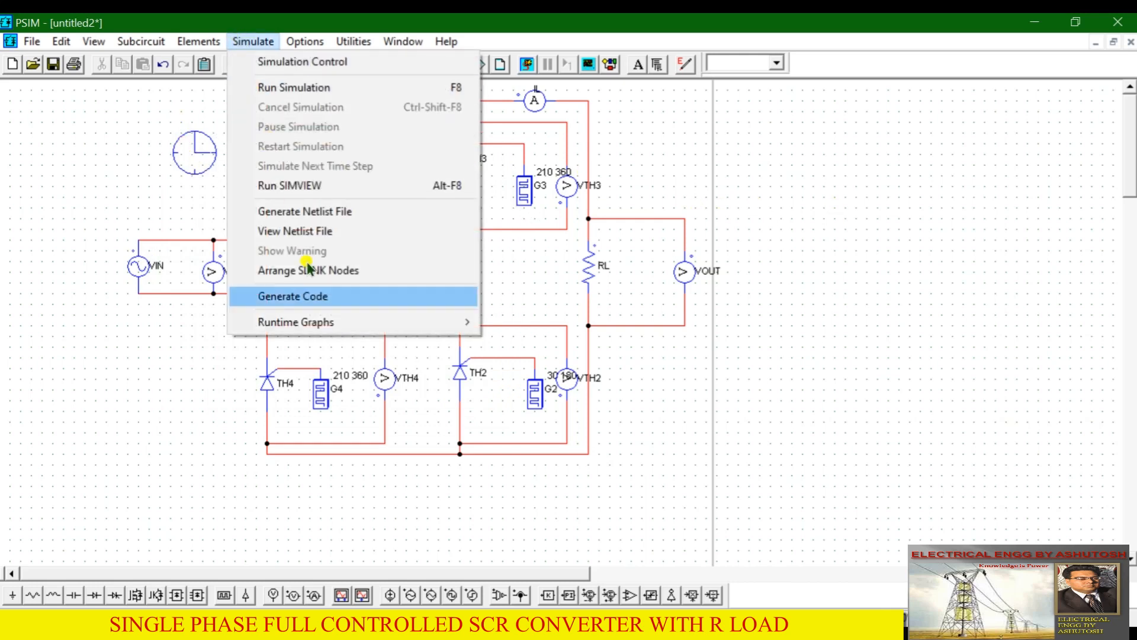
{"action": "mouse_move", "coordinate": [293, 324]}
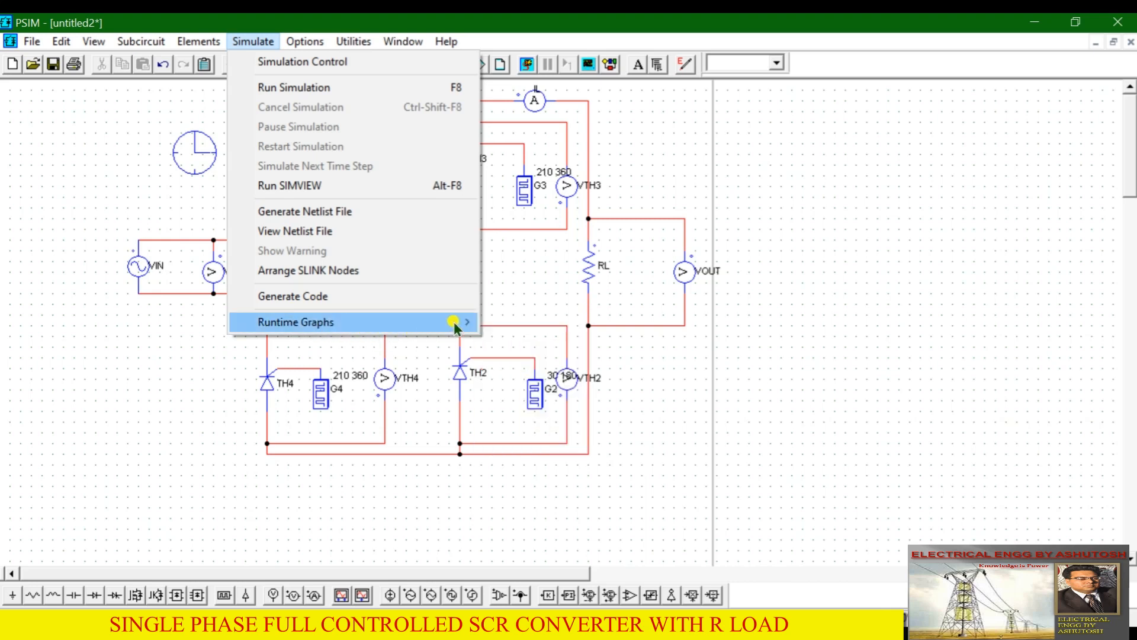
{"action": "left_click", "coordinate": [516, 341]}
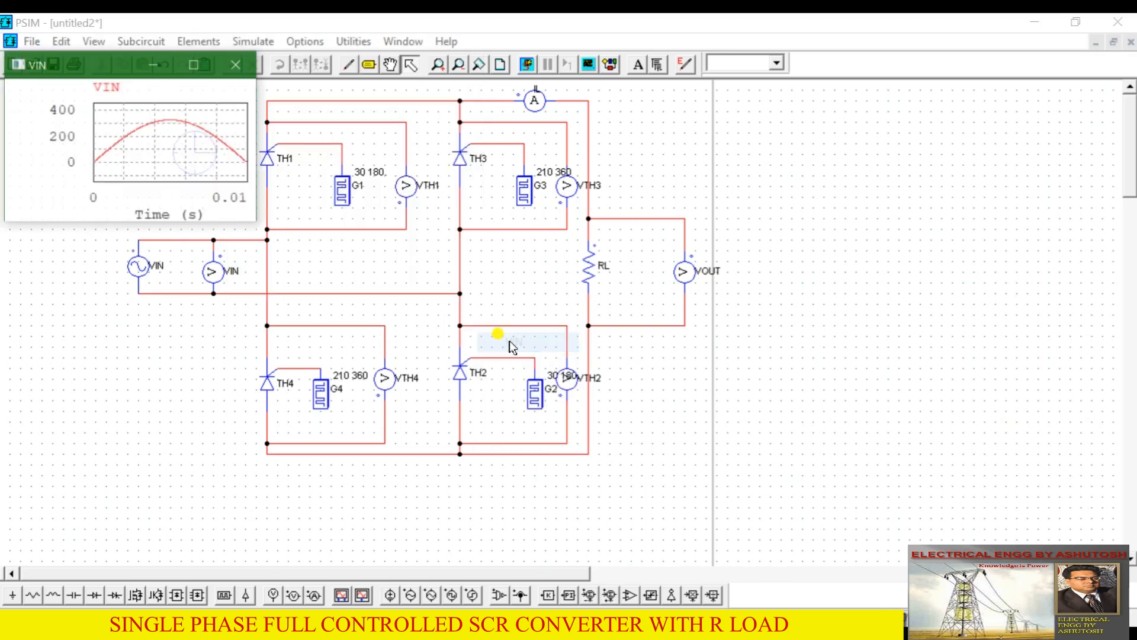
{"action": "left_click", "coordinate": [195, 64]}
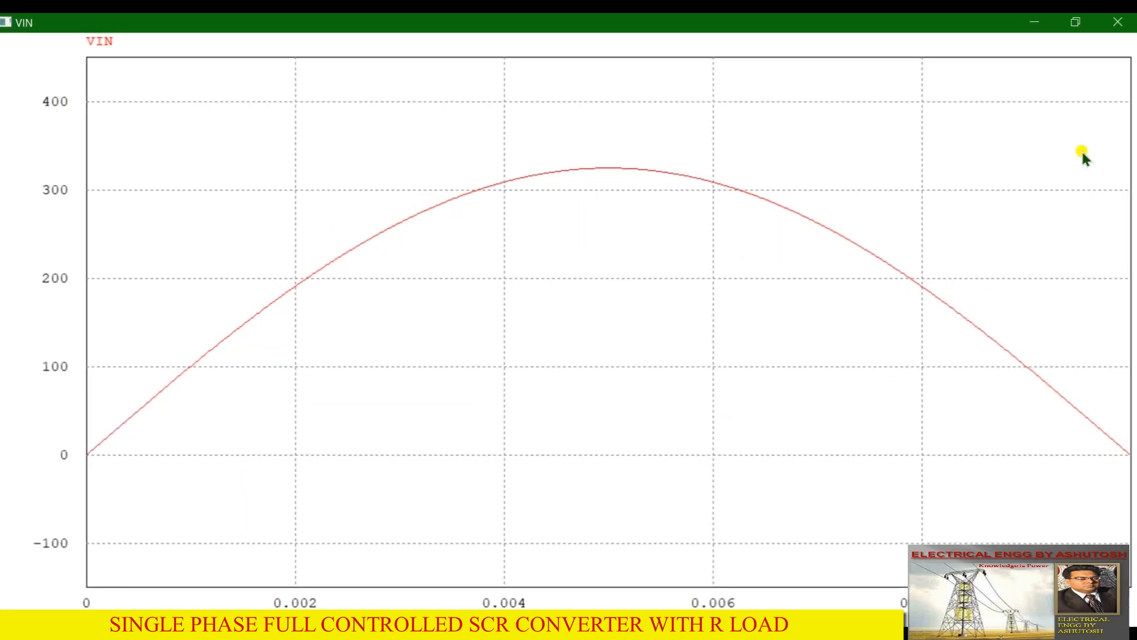
{"action": "left_click", "coordinate": [1123, 26]}
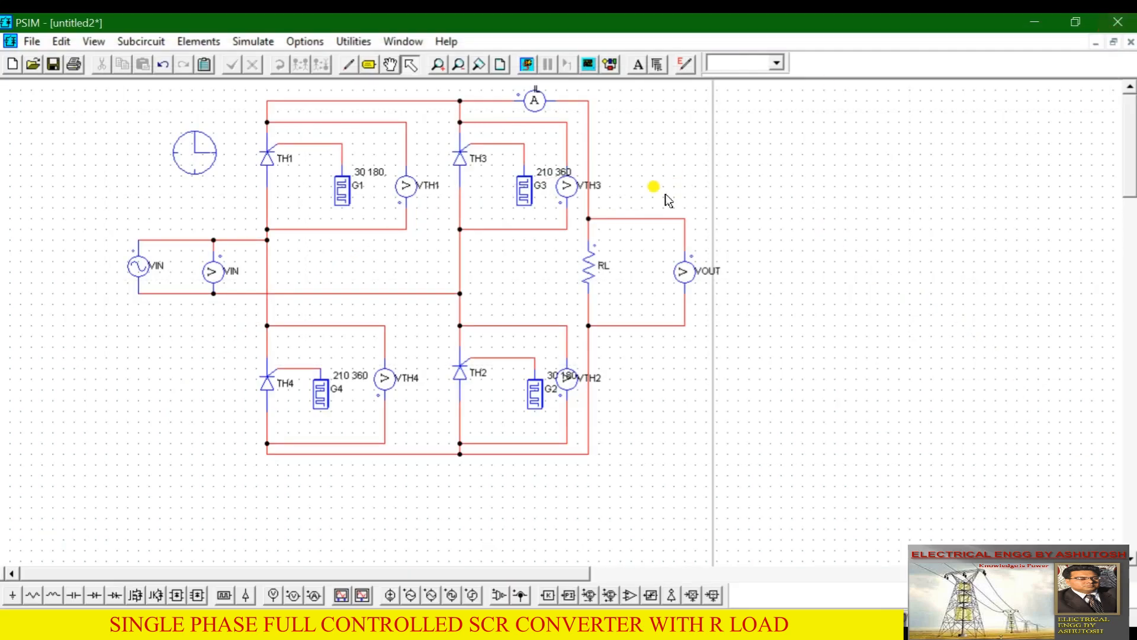
Set the total time of the simulation control to 1
{"action": "double_click", "coordinate": [197, 155]}
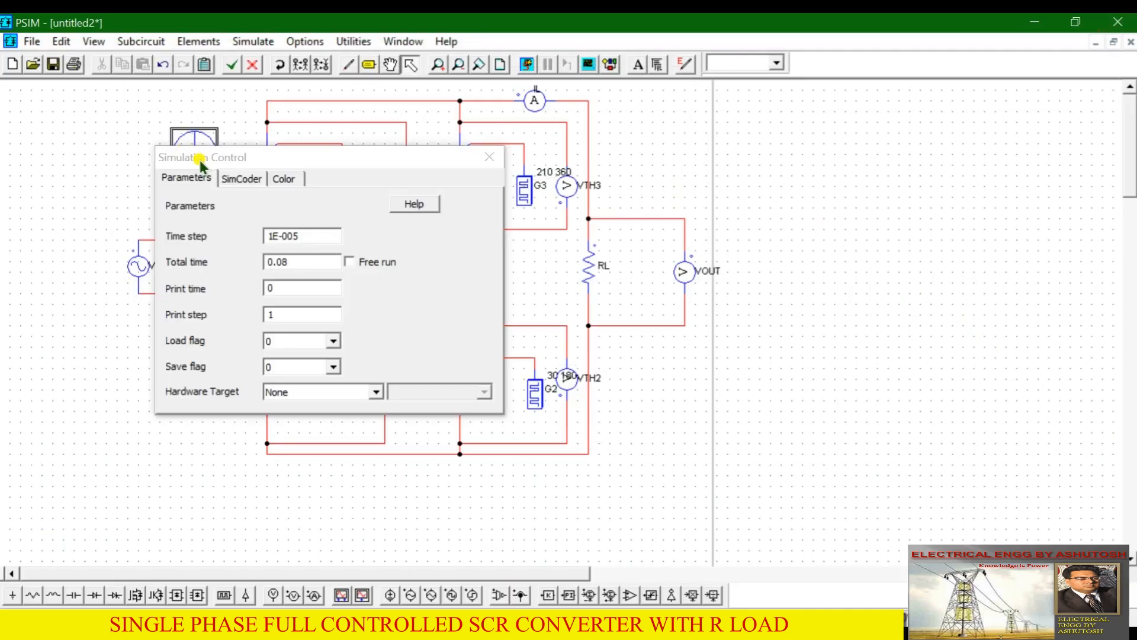
{"action": "left_click", "coordinate": [289, 262]}
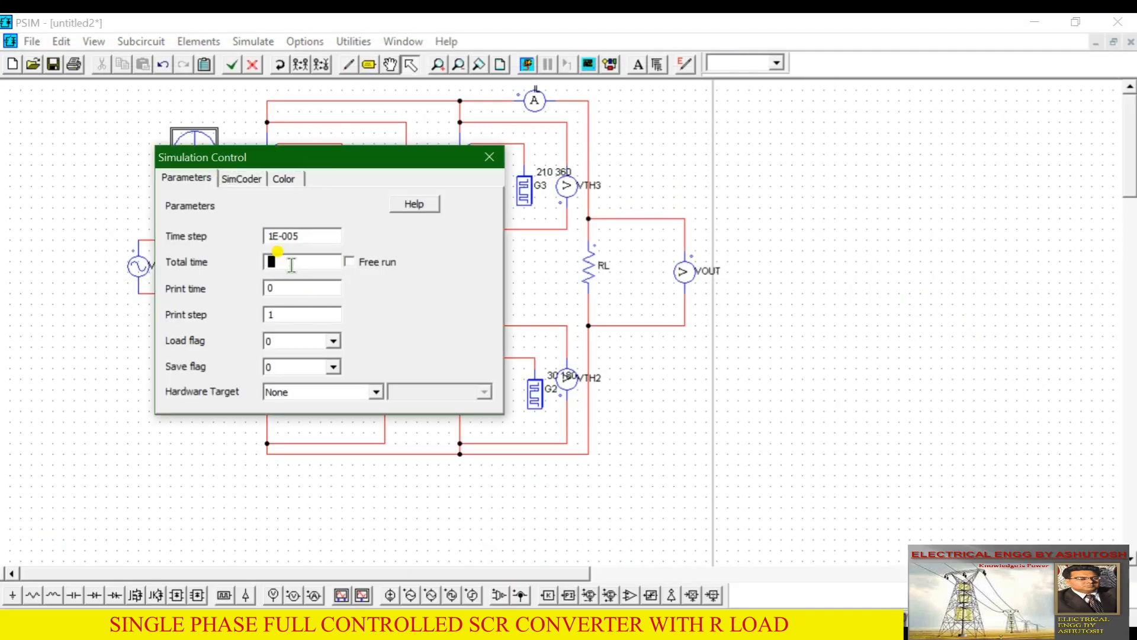
{"action": "type", "text": "1"}
{"action": "left_click", "coordinate": [489, 157]}
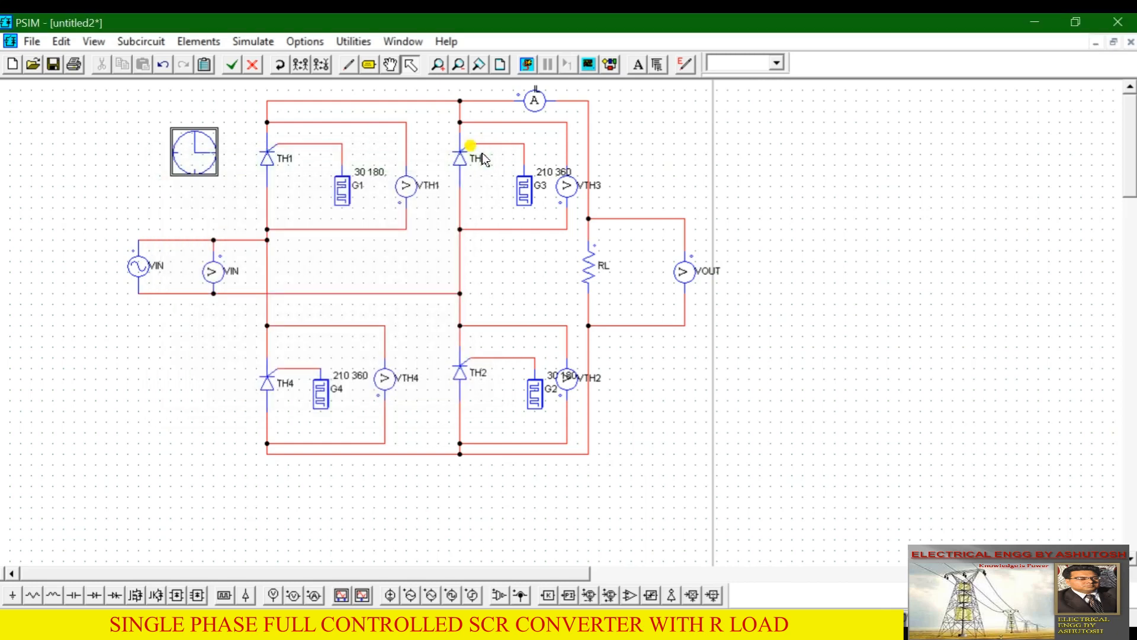
Check the VIN runtime graph again and close it
{"action": "left_click", "coordinate": [251, 41]}
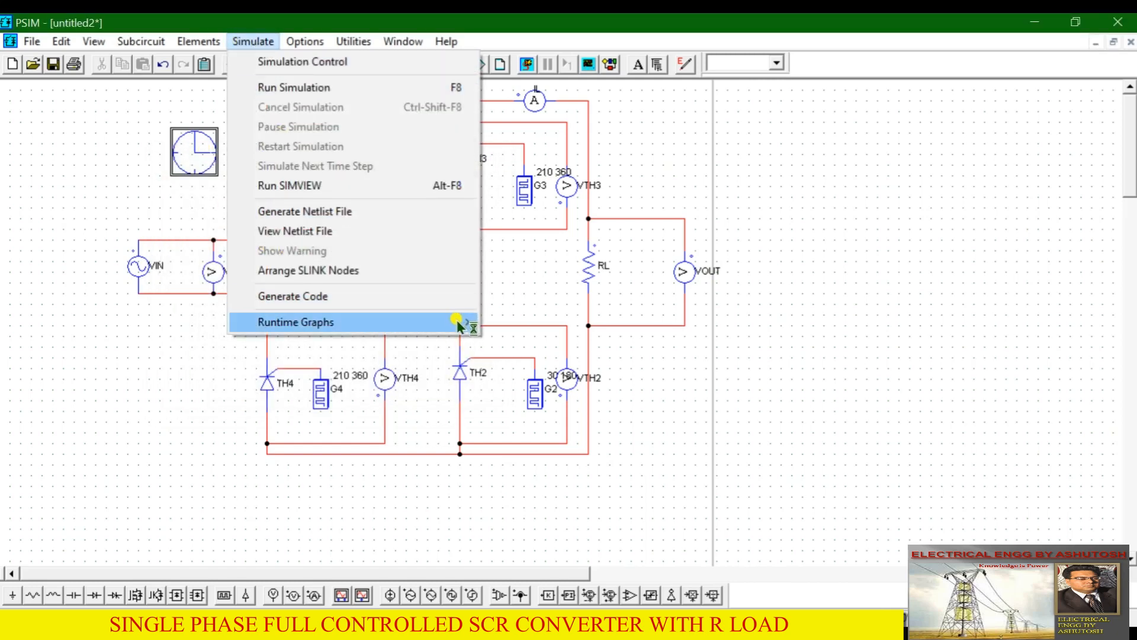
{"action": "left_click", "coordinate": [515, 345]}
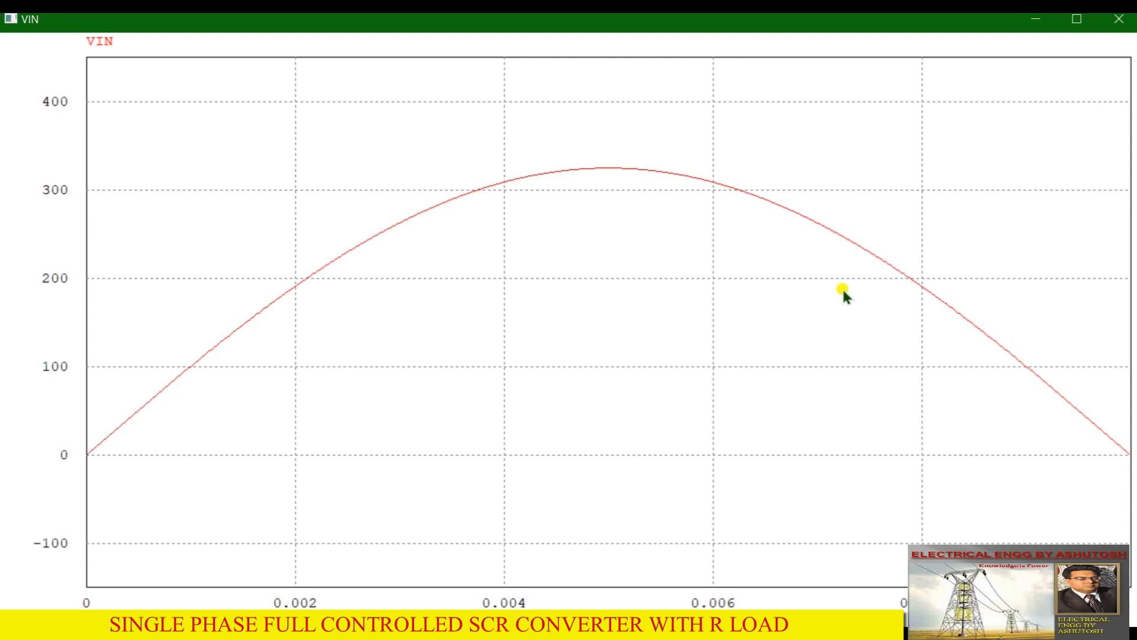
{"action": "left_click", "coordinate": [1119, 19]}
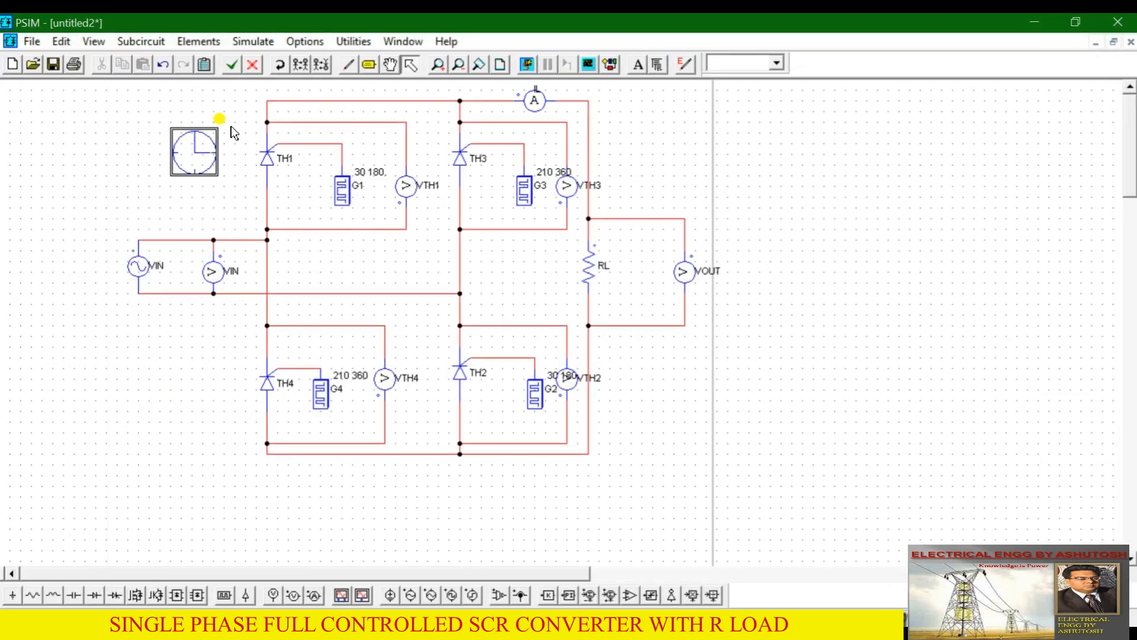
Run the simulation, plot VIN in a maximized Simview window and close Simview
{"action": "left_click", "coordinate": [248, 41]}
{"action": "left_click", "coordinate": [289, 87]}
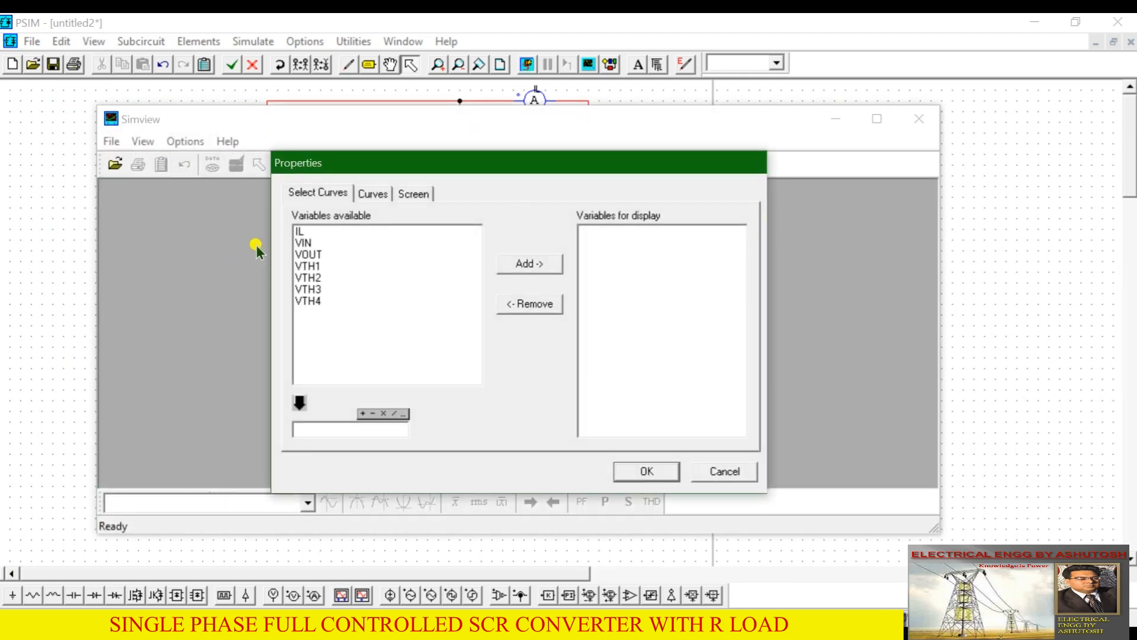
{"action": "left_click", "coordinate": [301, 243]}
{"action": "left_click", "coordinate": [525, 264]}
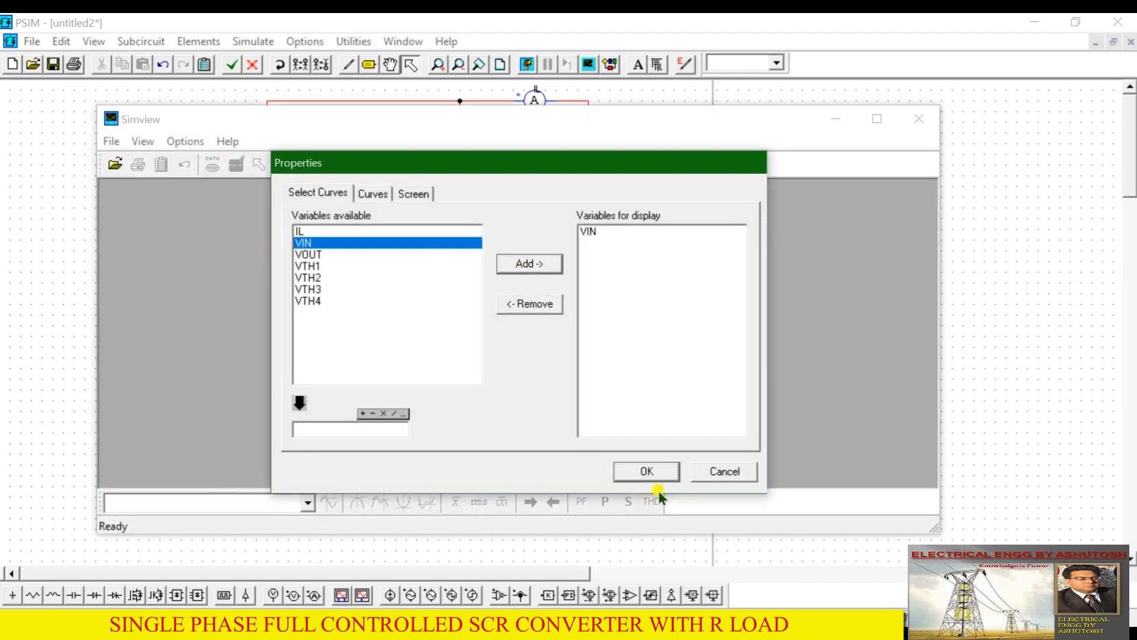
{"action": "left_click", "coordinate": [642, 474]}
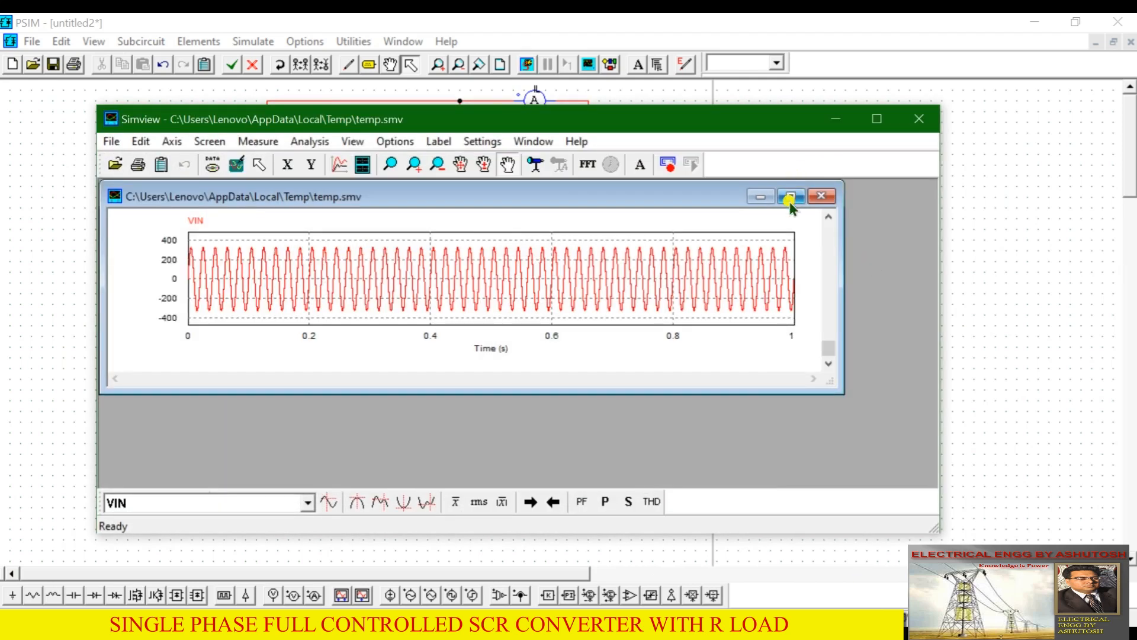
{"action": "left_click", "coordinate": [791, 195]}
{"action": "left_click", "coordinate": [877, 119]}
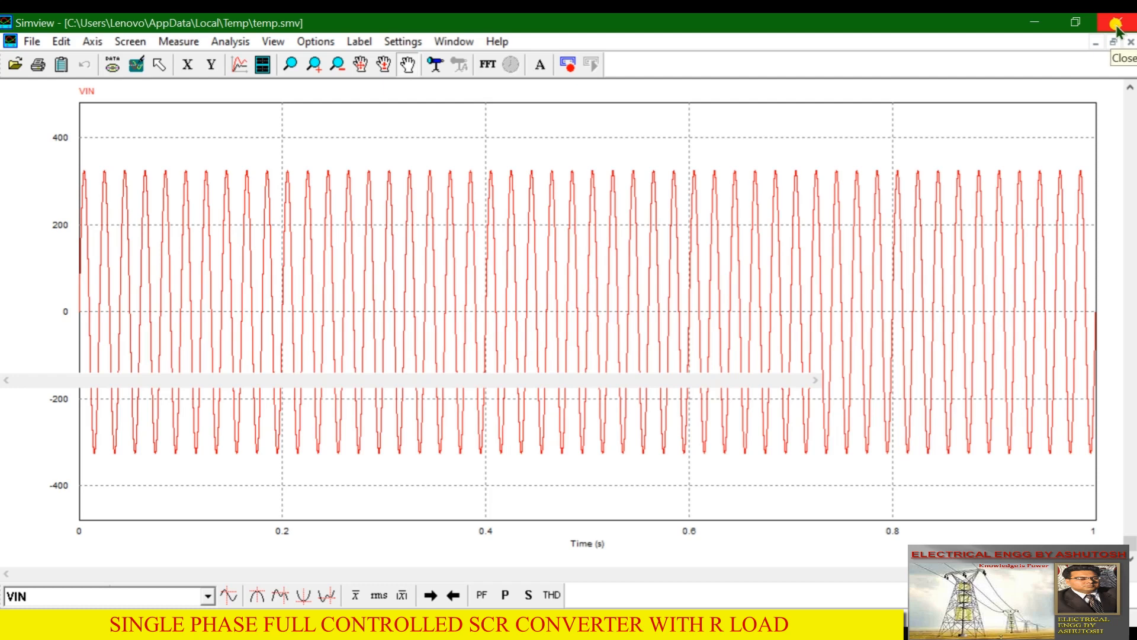
{"action": "left_click", "coordinate": [1116, 24]}
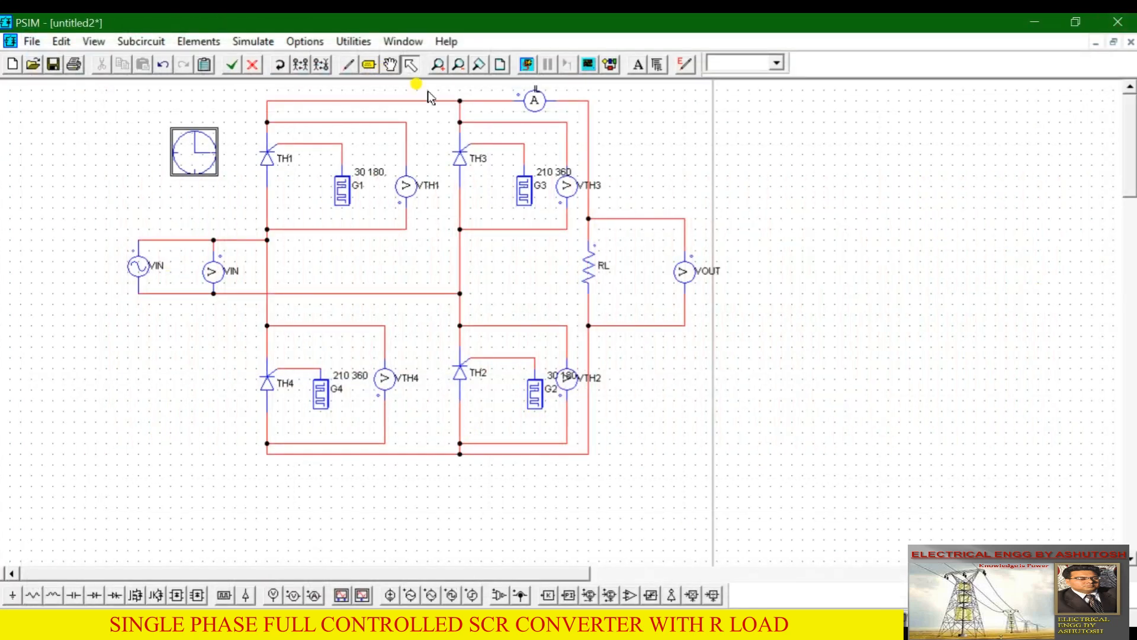
Set the total time of the simulation control to .08
{"action": "double_click", "coordinate": [195, 146]}
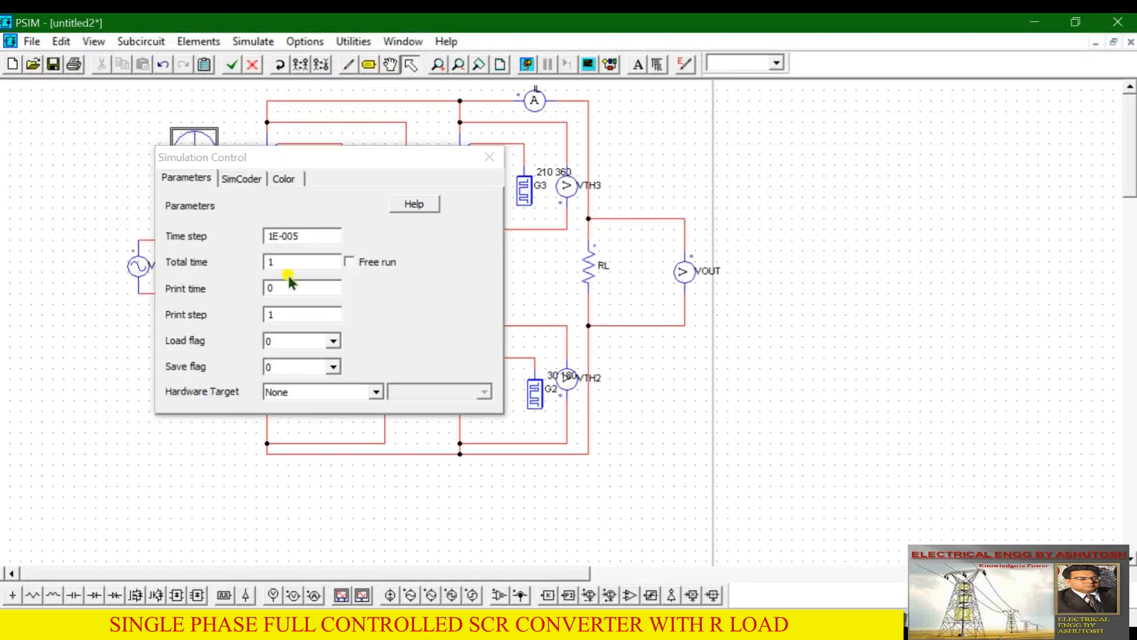
{"action": "left_click", "coordinate": [284, 262]}
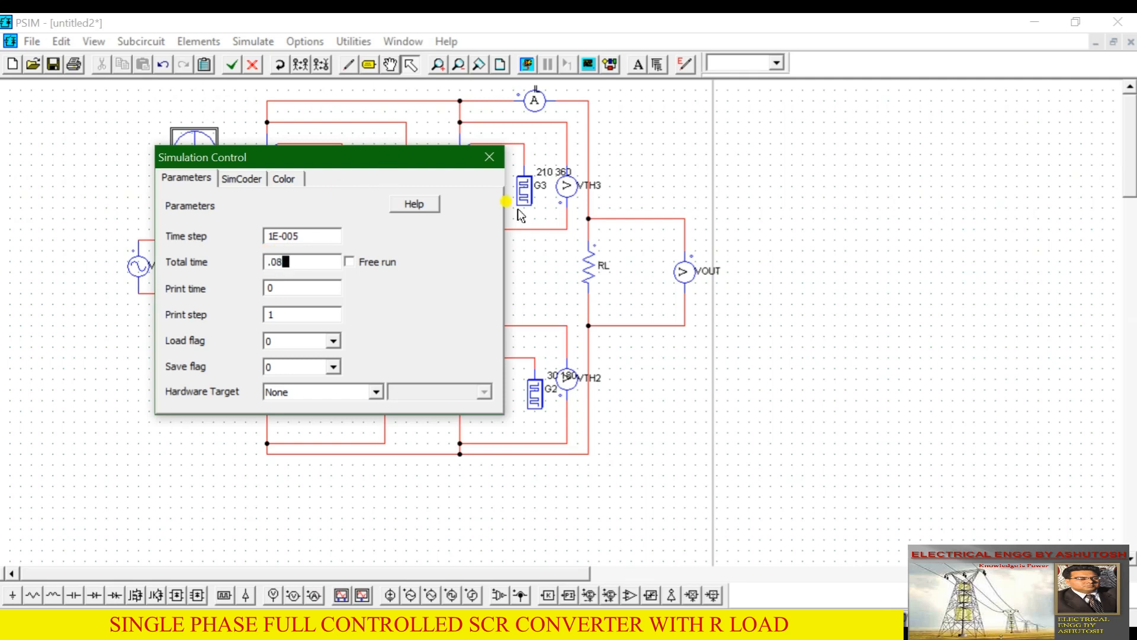
{"action": "type", "text": ".08"}
{"action": "left_click", "coordinate": [490, 158]}
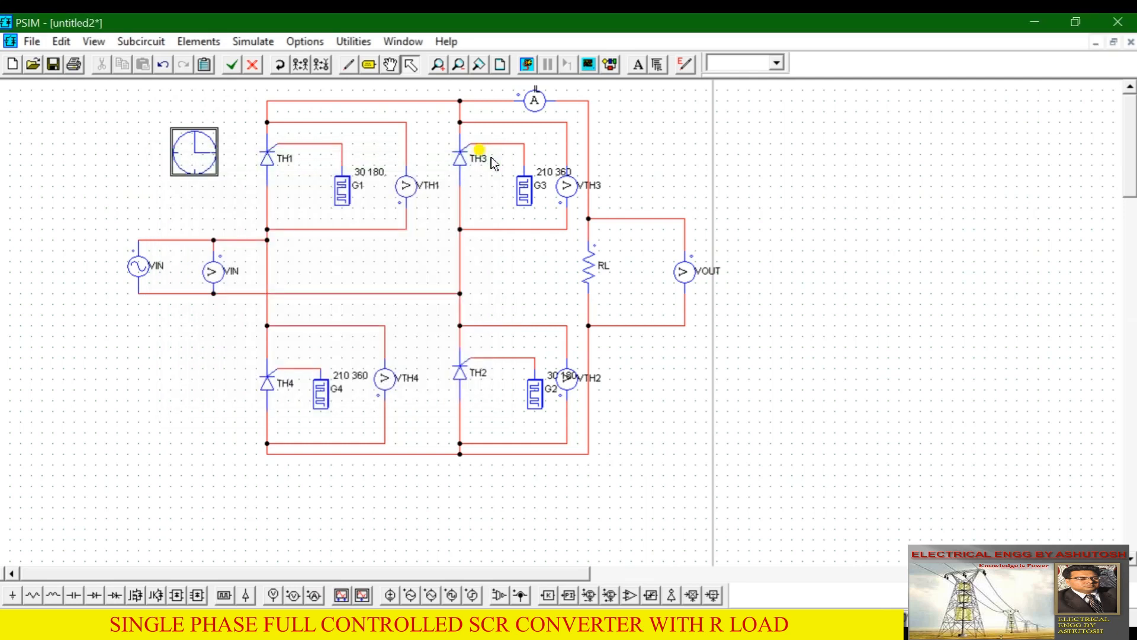
Run the simulation, plot VIN in Simview and maximize the Simview window
{"action": "left_click", "coordinate": [237, 43]}
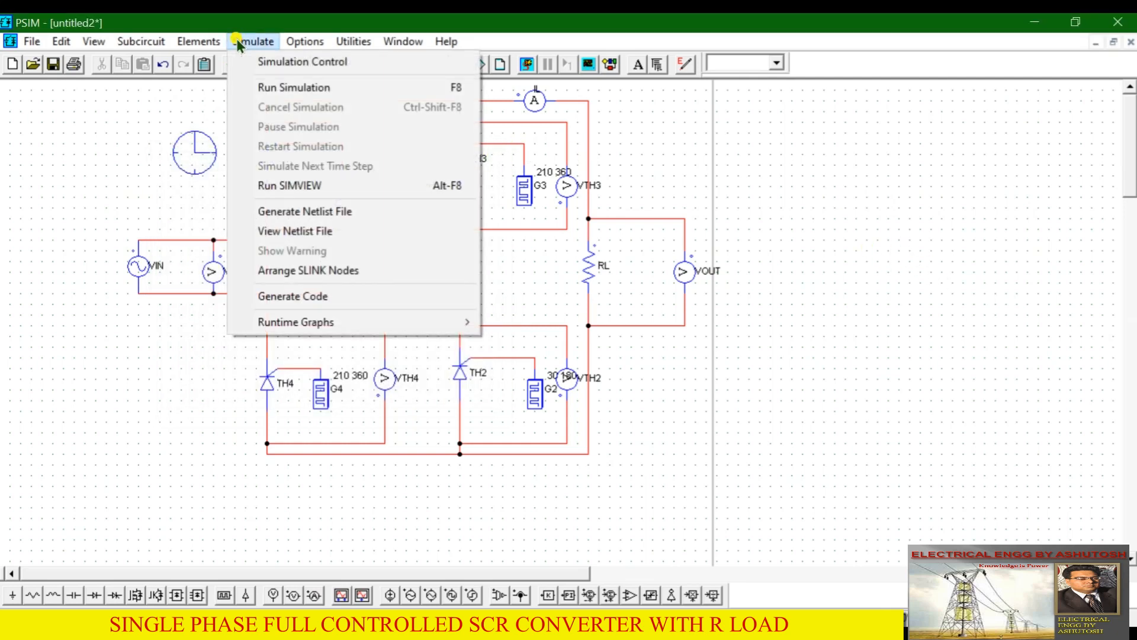
{"action": "left_click", "coordinate": [279, 92]}
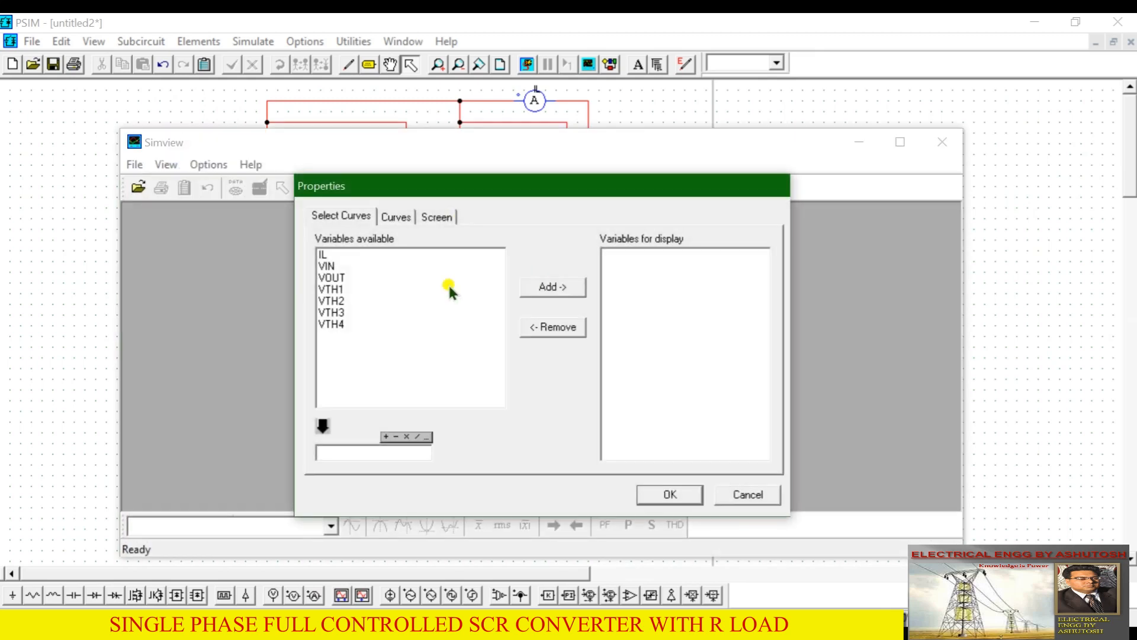
{"action": "left_click", "coordinate": [326, 266]}
{"action": "left_click", "coordinate": [551, 287]}
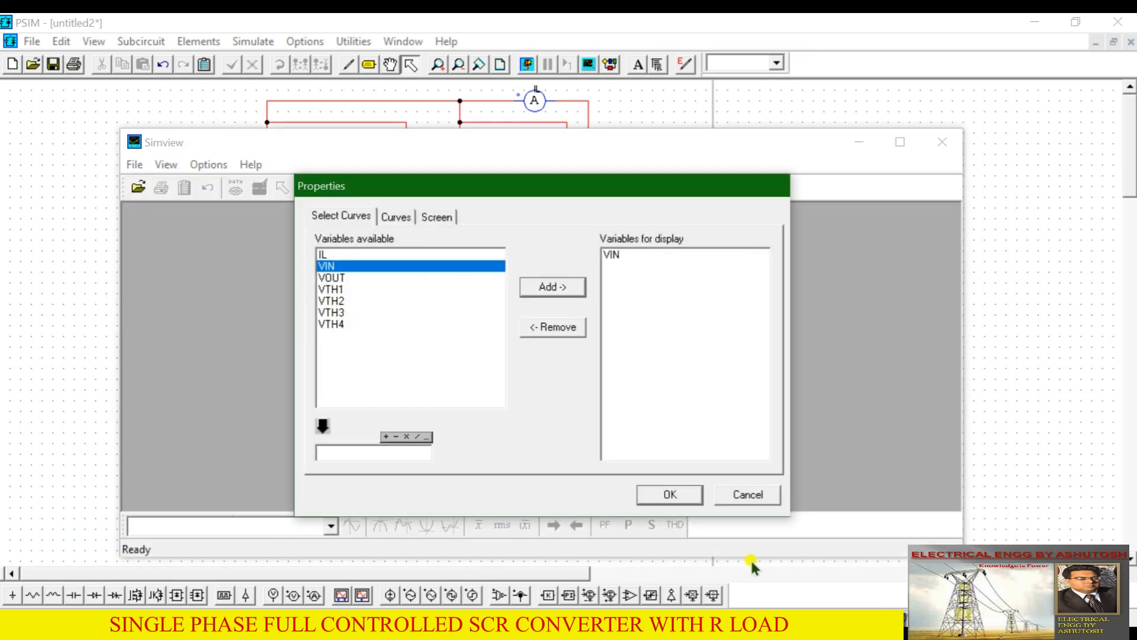
{"action": "left_click", "coordinate": [662, 490]}
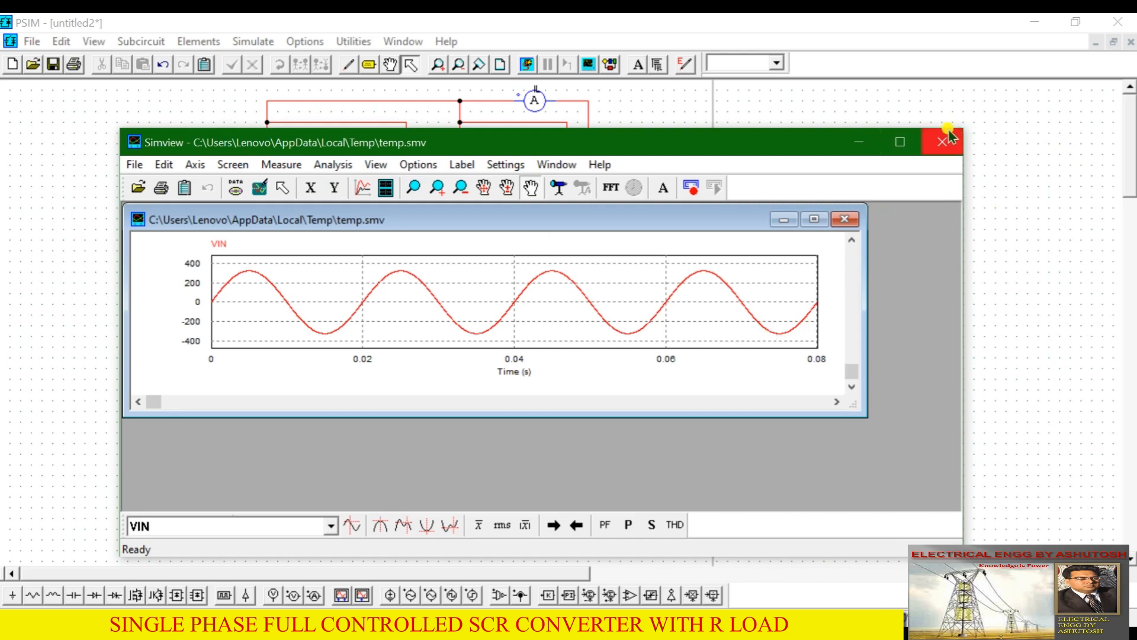
{"action": "left_click", "coordinate": [900, 142]}
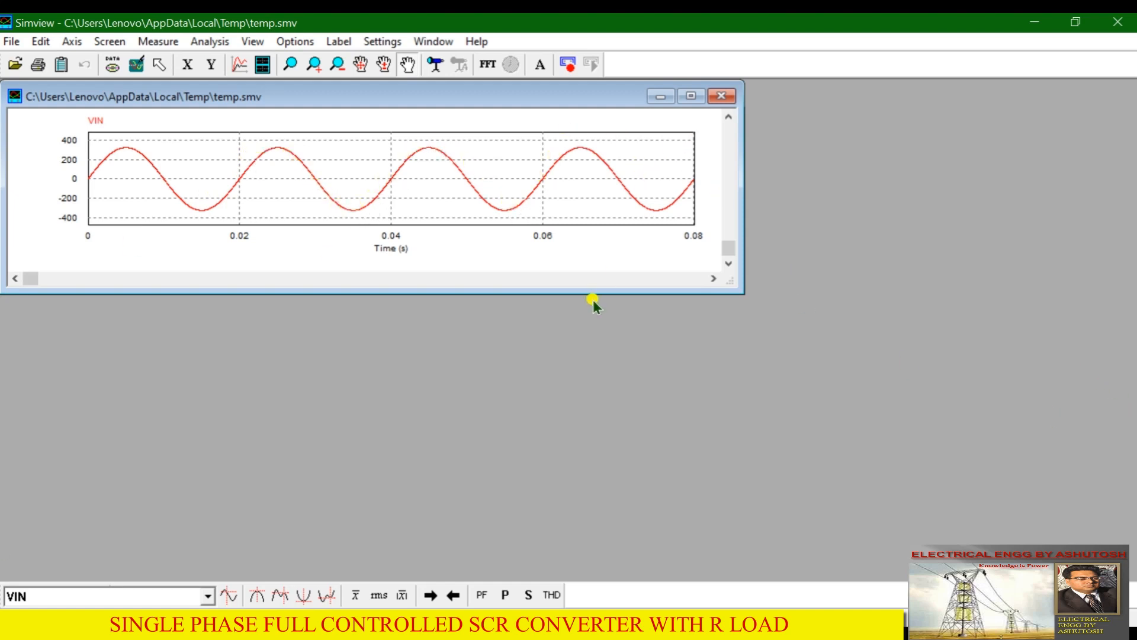
Add a second plot screen below VIN that displays the VOUT curve
{"action": "left_click", "coordinate": [266, 69]}
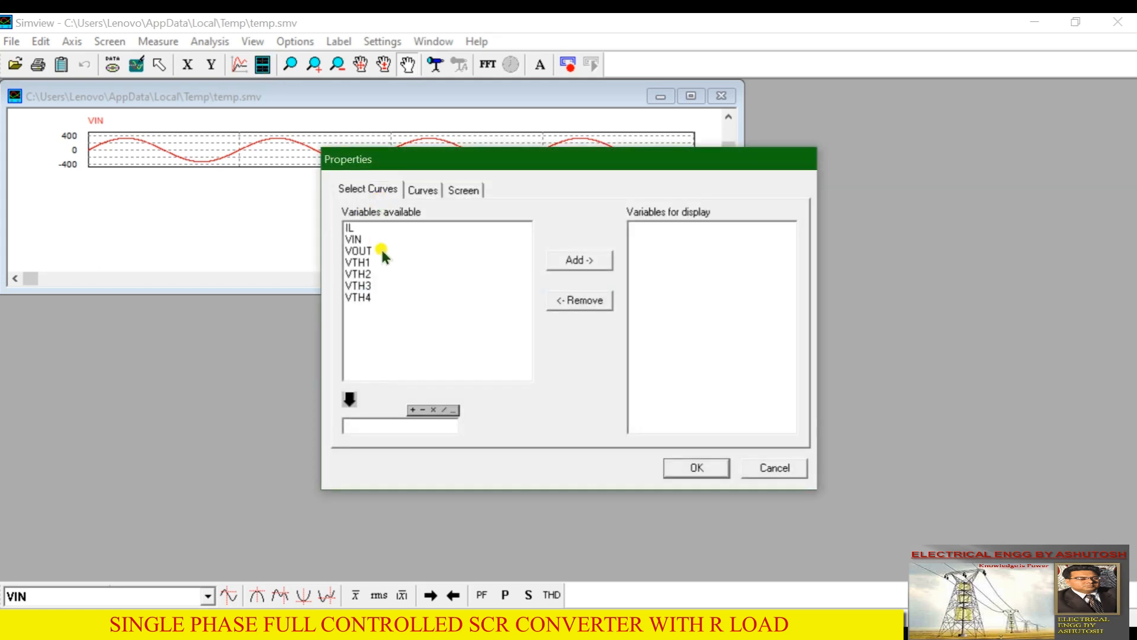
{"action": "left_click", "coordinate": [362, 252]}
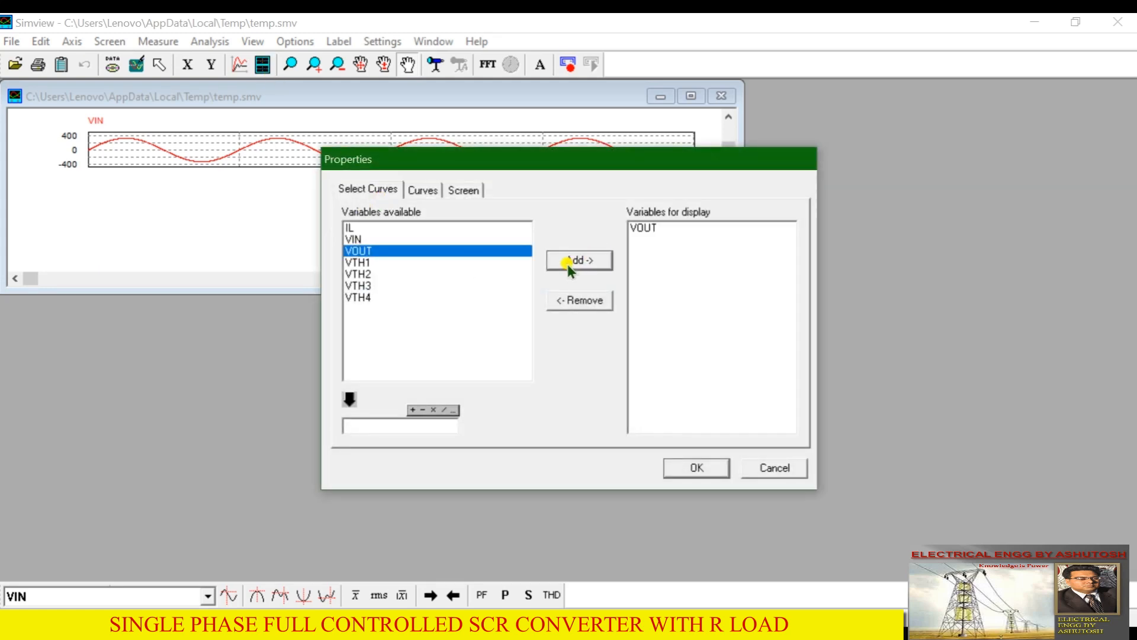
{"action": "left_click", "coordinate": [698, 474]}
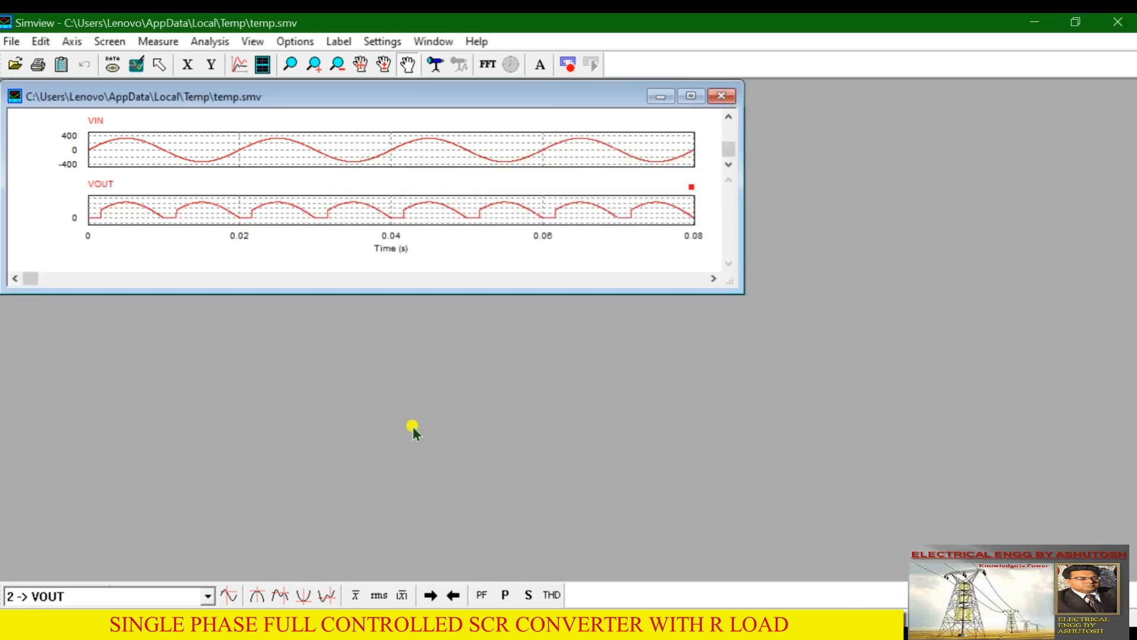
Add a third plot screen that displays the IL curve and maximize the plot window within Simview
{"action": "left_click", "coordinate": [262, 66]}
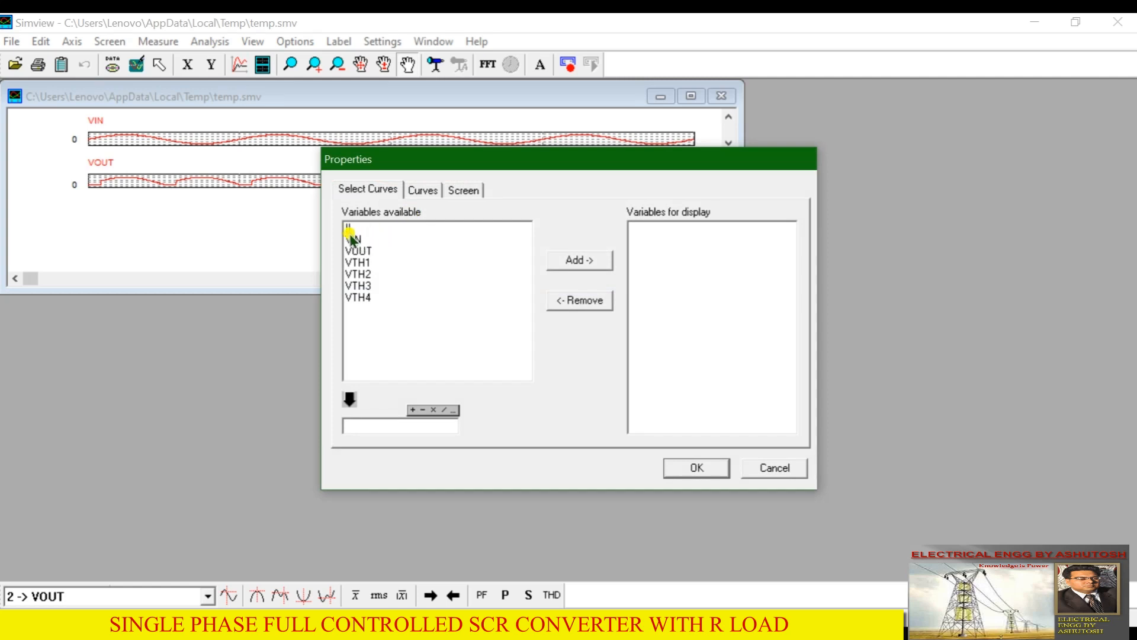
{"action": "left_click", "coordinate": [347, 228]}
{"action": "left_click", "coordinate": [589, 262]}
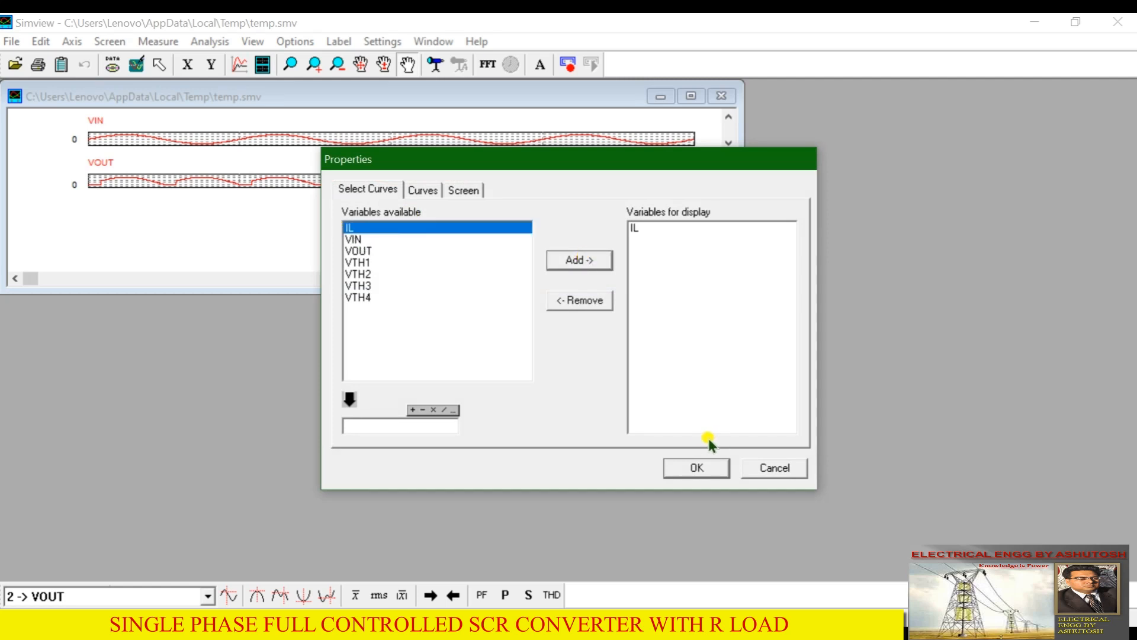
{"action": "left_click", "coordinate": [686, 468]}
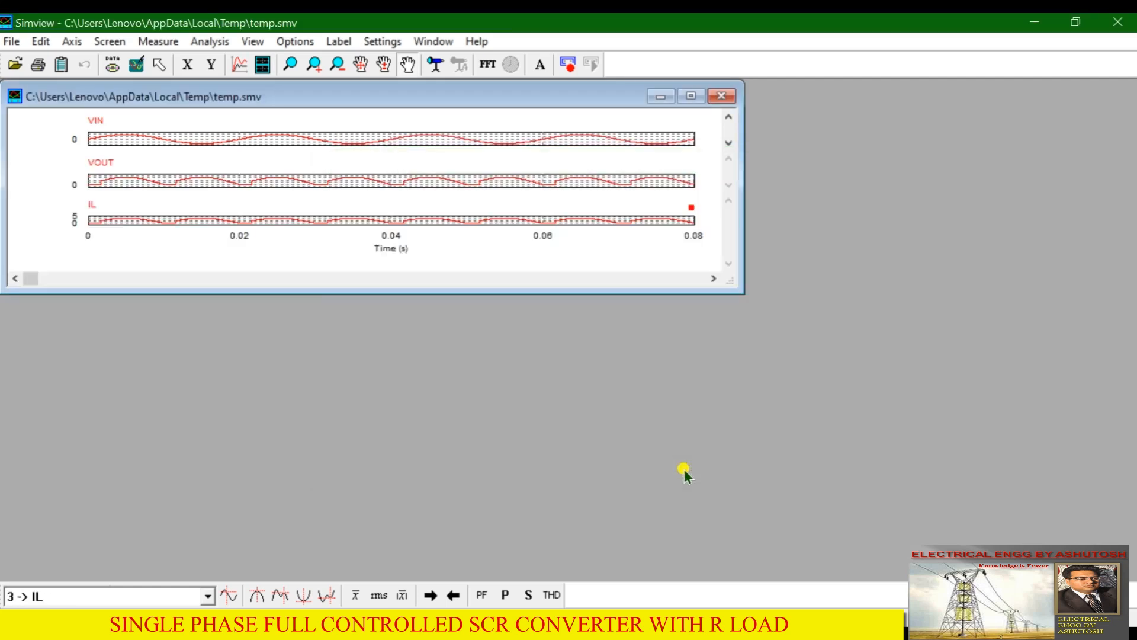
{"action": "left_click", "coordinate": [691, 96]}
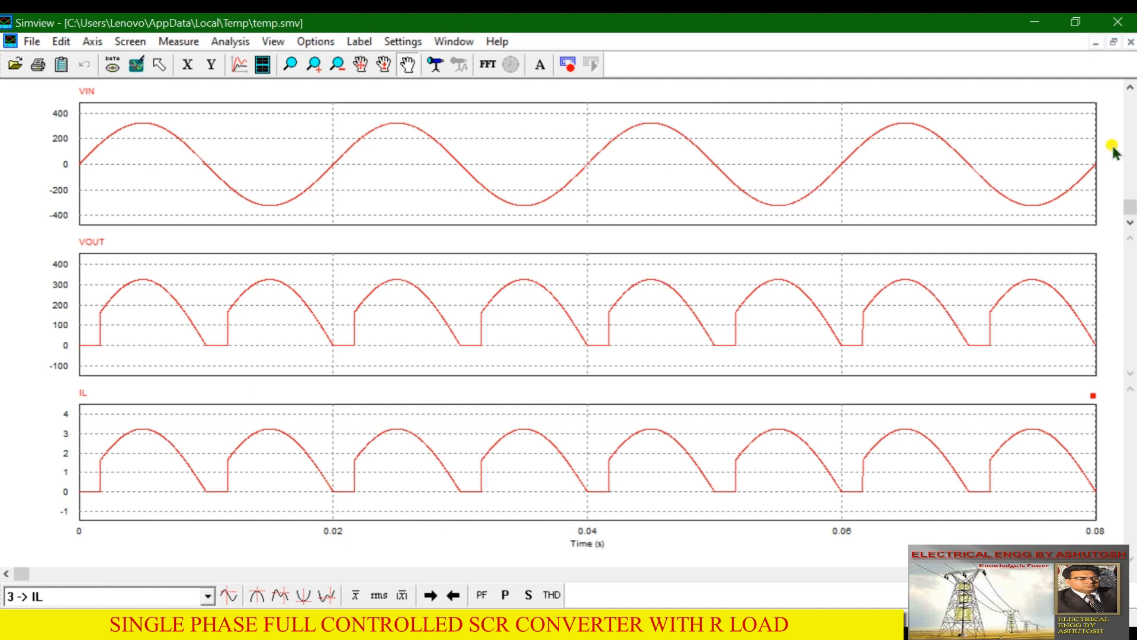
Add two more plot screens below IL, one displaying the VTH1 curve and one displaying VTH2
{"action": "left_click", "coordinate": [263, 66]}
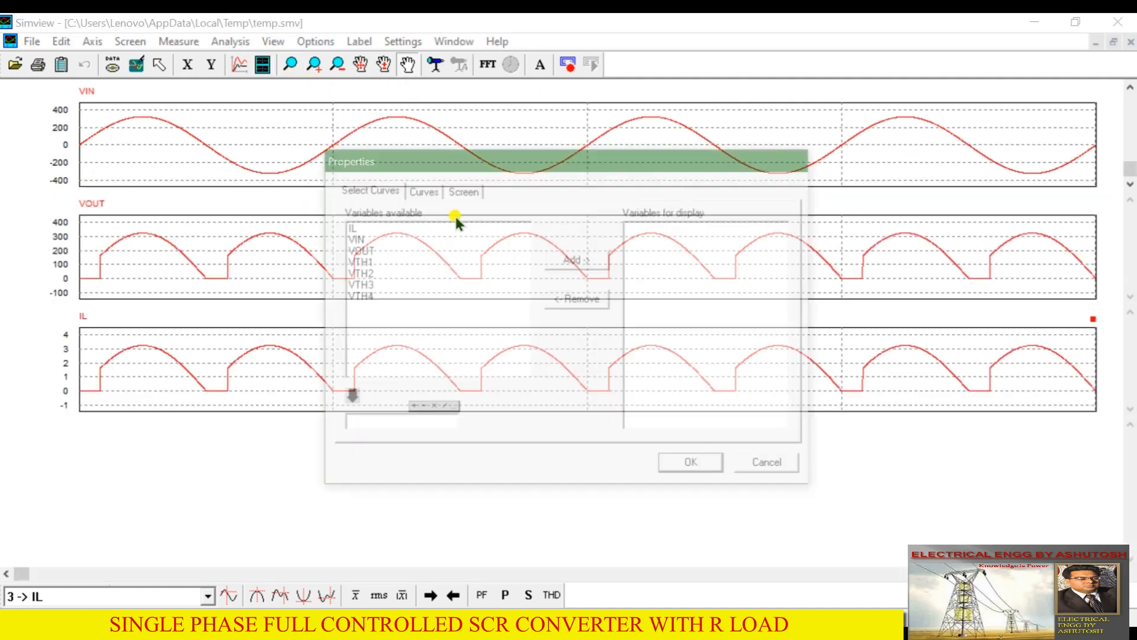
{"action": "left_click", "coordinate": [376, 262]}
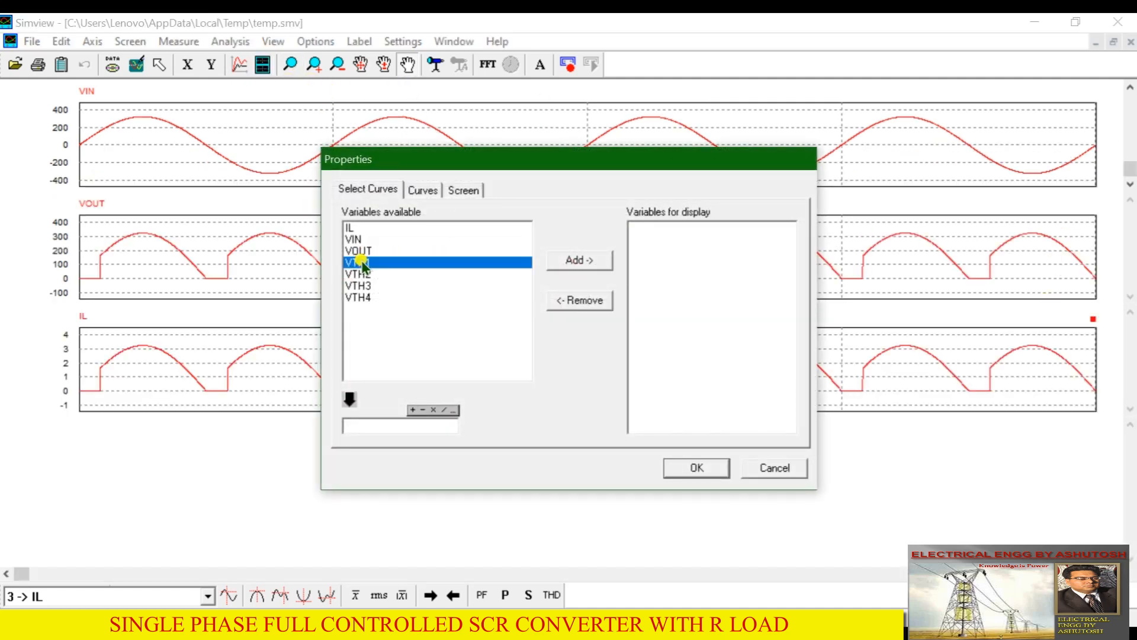
{"action": "left_click", "coordinate": [600, 260]}
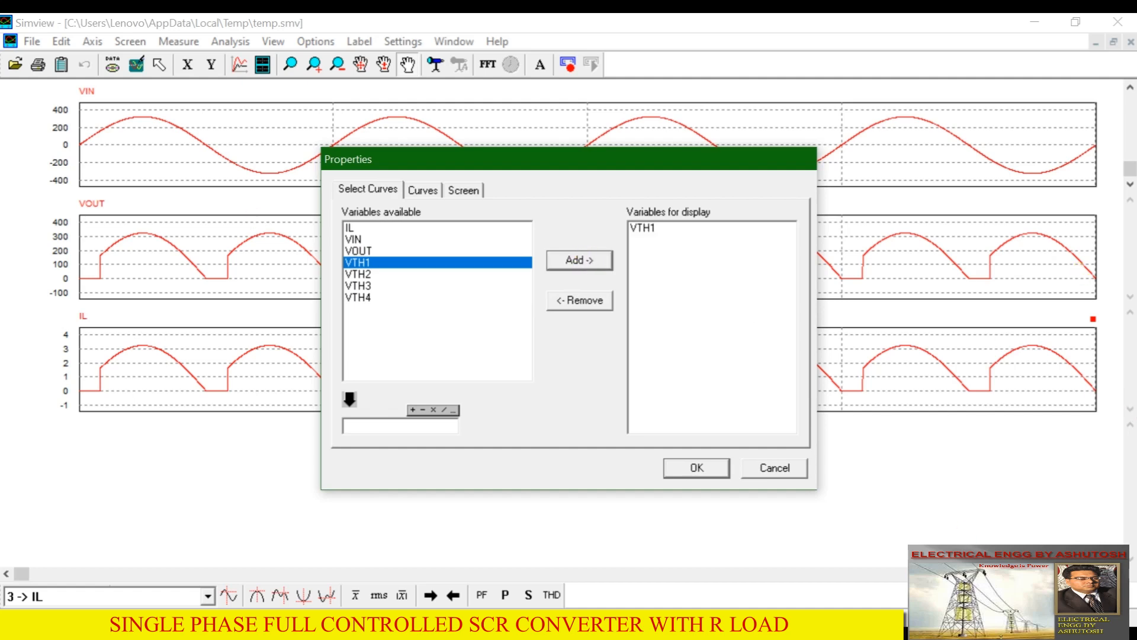
{"action": "left_click", "coordinate": [699, 468]}
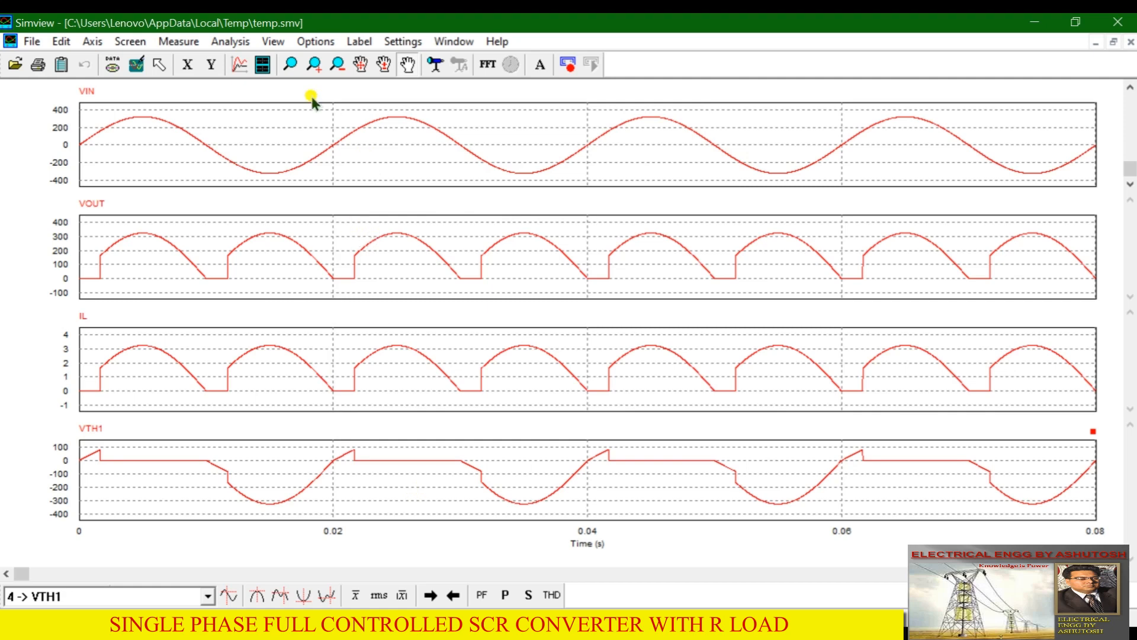
{"action": "left_click", "coordinate": [263, 67]}
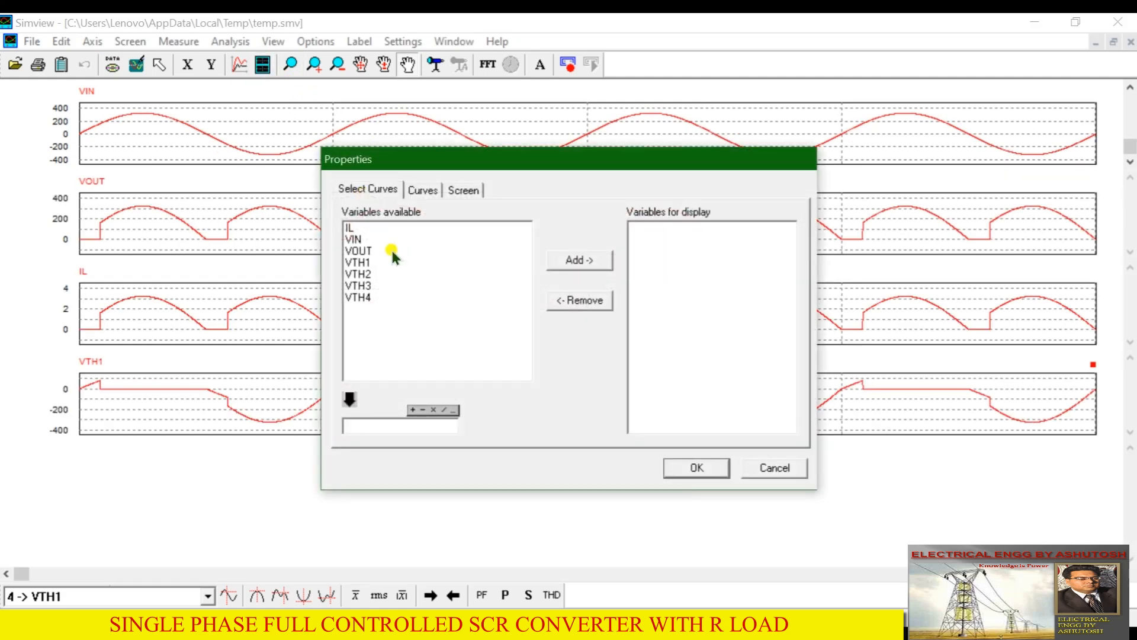
{"action": "left_click", "coordinate": [354, 276]}
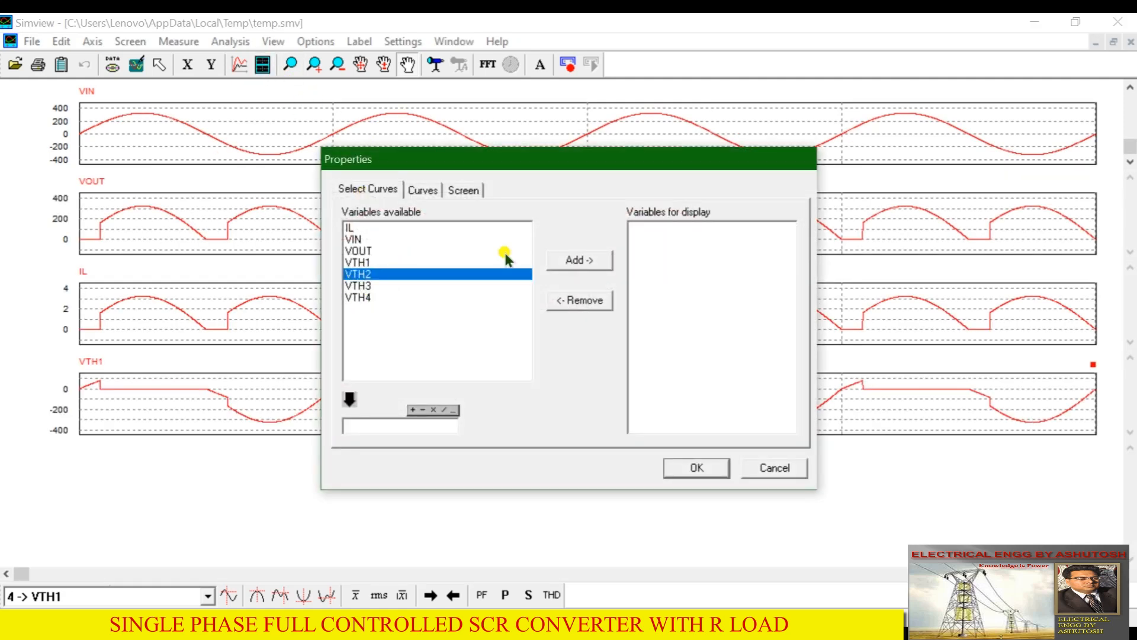
{"action": "left_click", "coordinate": [569, 261]}
{"action": "left_click", "coordinate": [703, 470]}
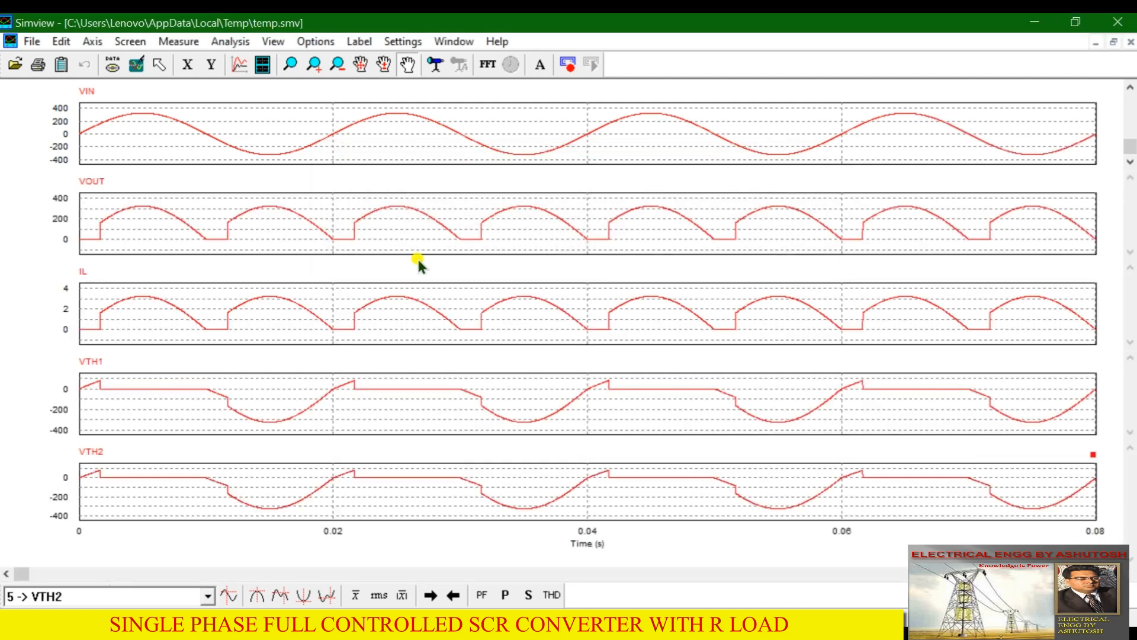
Add two further plot screens below VTH2, one displaying the VTH3 curve and one displaying VTH4
{"action": "left_click", "coordinate": [269, 62]}
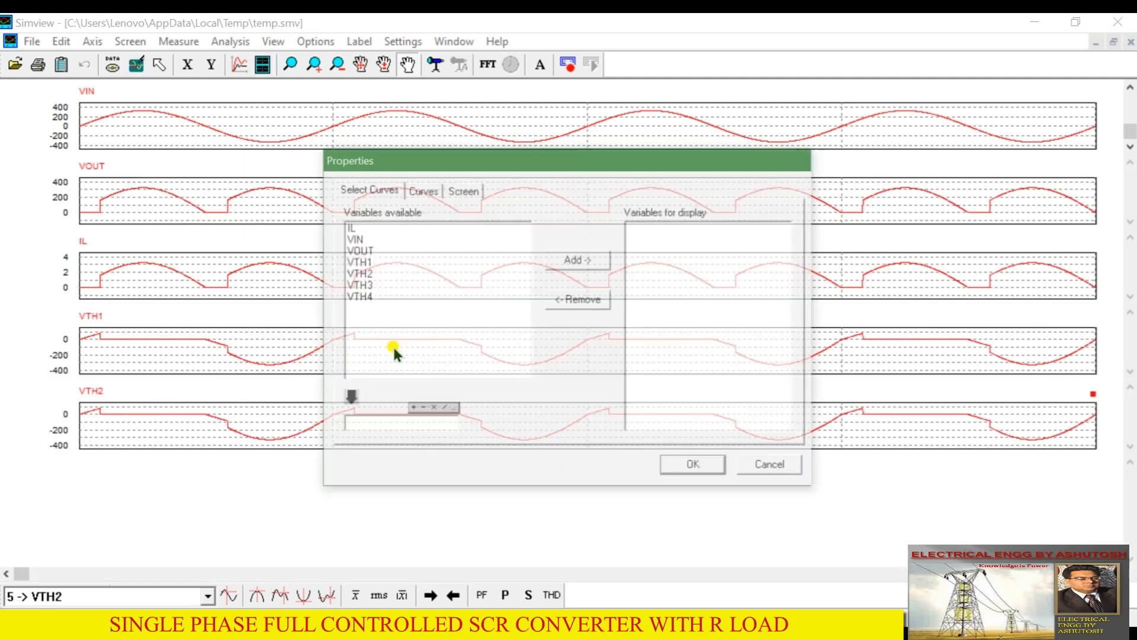
{"action": "left_click", "coordinate": [362, 285]}
{"action": "left_click", "coordinate": [559, 265]}
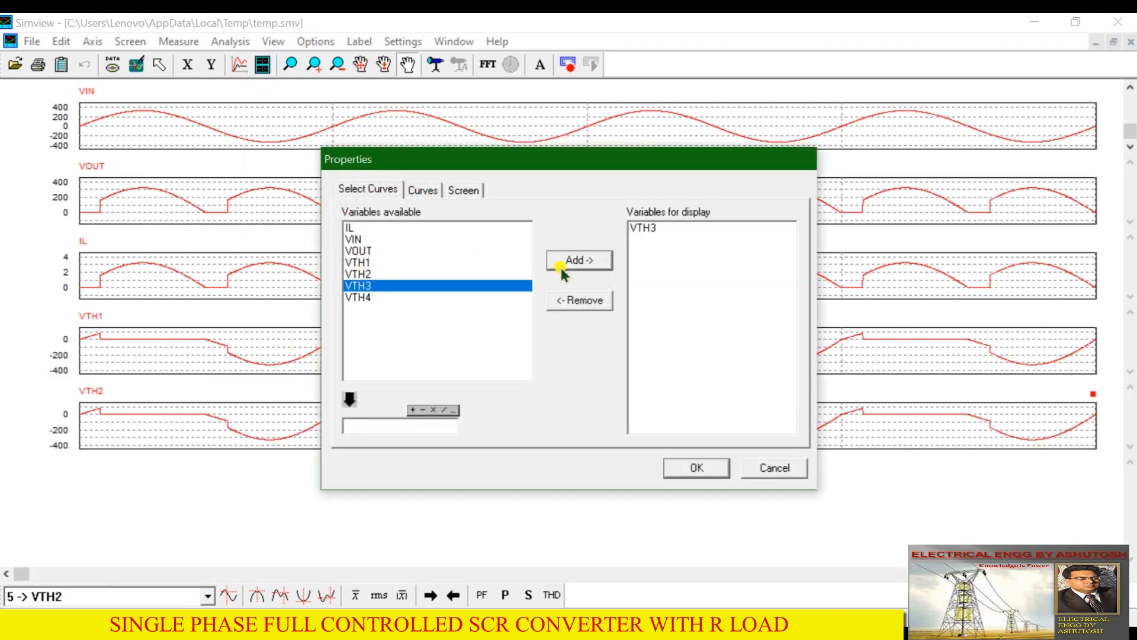
{"action": "left_click", "coordinate": [691, 468]}
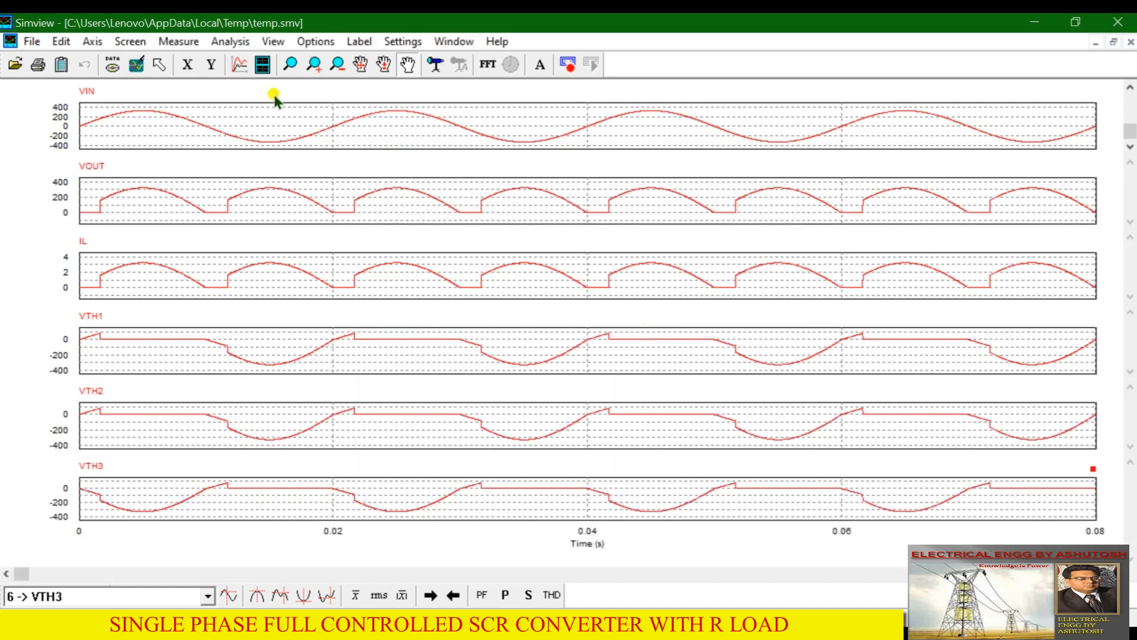
{"action": "left_click", "coordinate": [261, 66]}
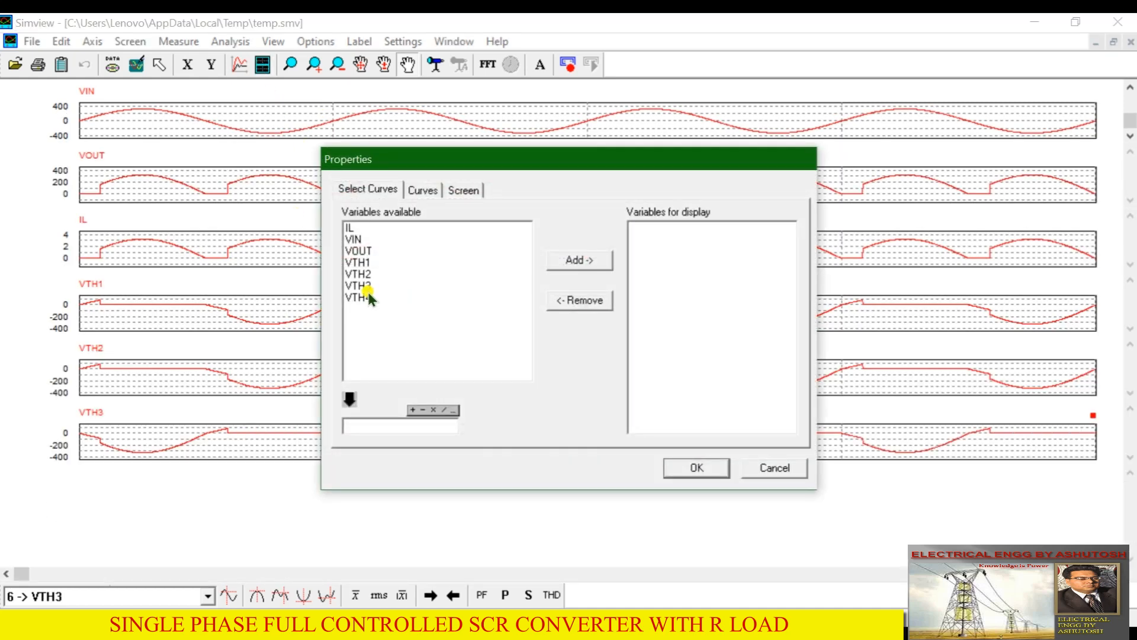
{"action": "left_click", "coordinate": [361, 297]}
{"action": "left_click", "coordinate": [550, 262]}
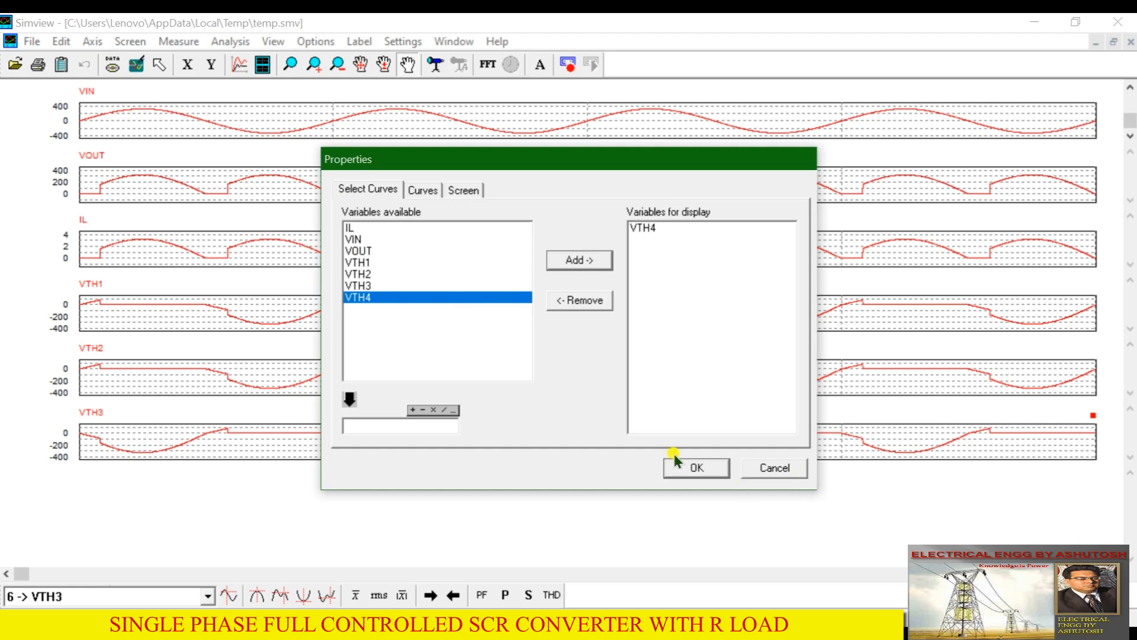
{"action": "left_click", "coordinate": [678, 465]}
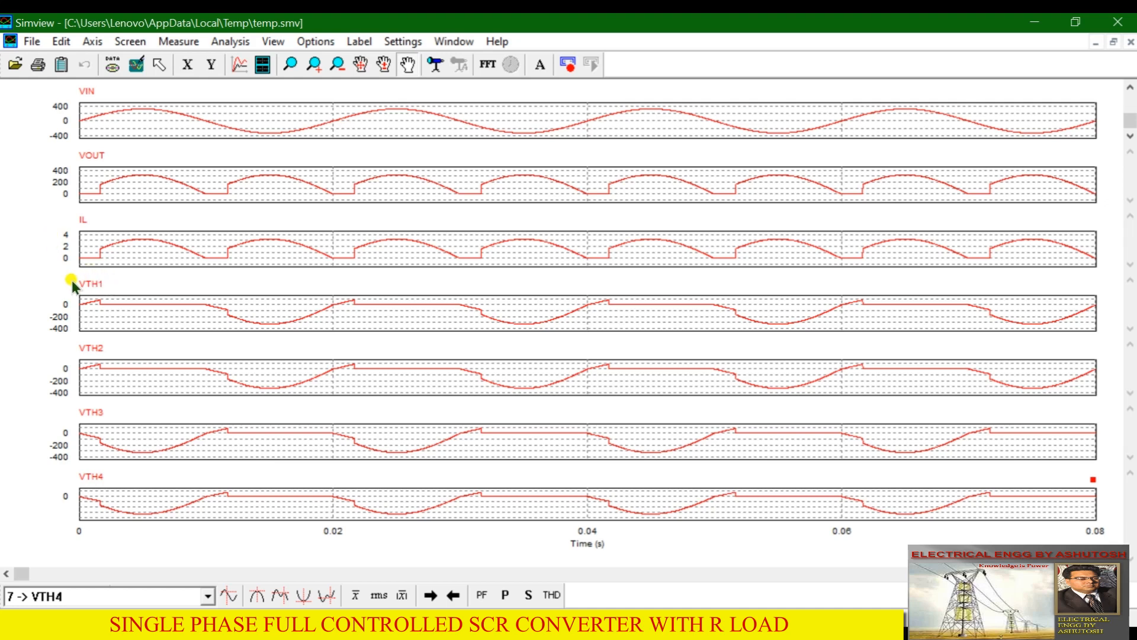
Restore, resize and move the Simview window beside the PSIM schematic to compare the waveforms with the thyristor bridge
{"action": "left_click", "coordinate": [1082, 24]}
{"action": "left_click_drag", "start_coordinate": [491, 142], "coordinate": [733, 121]}
{"action": "left_click_drag", "start_coordinate": [837, 502], "coordinate": [846, 622]}
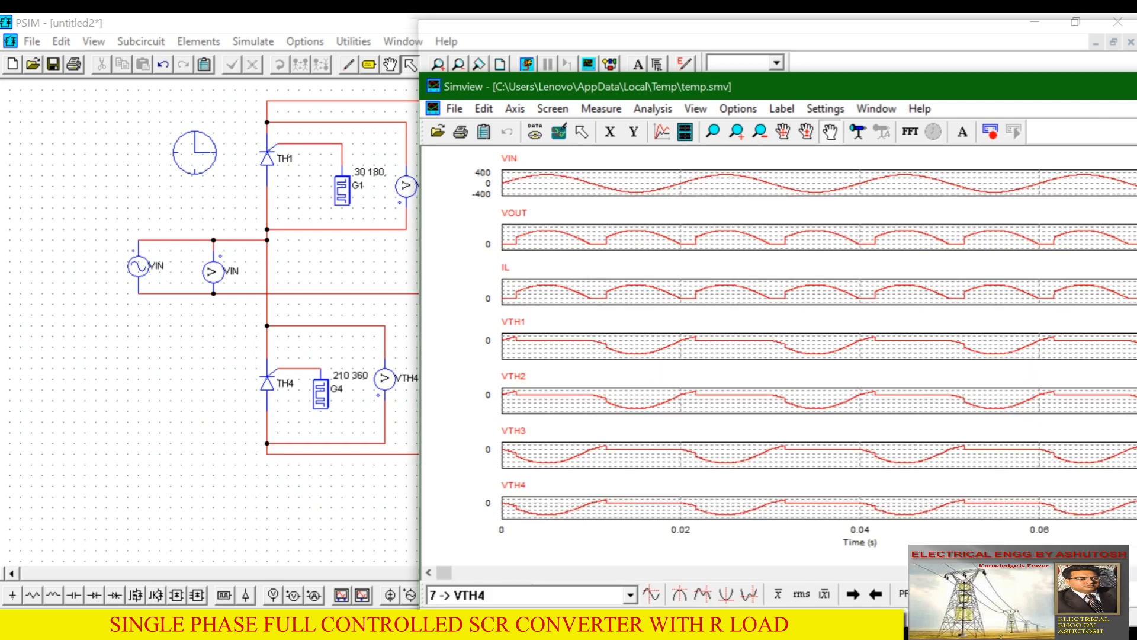
{"action": "left_click_drag", "start_coordinate": [833, 30], "coordinate": [812, 21]}
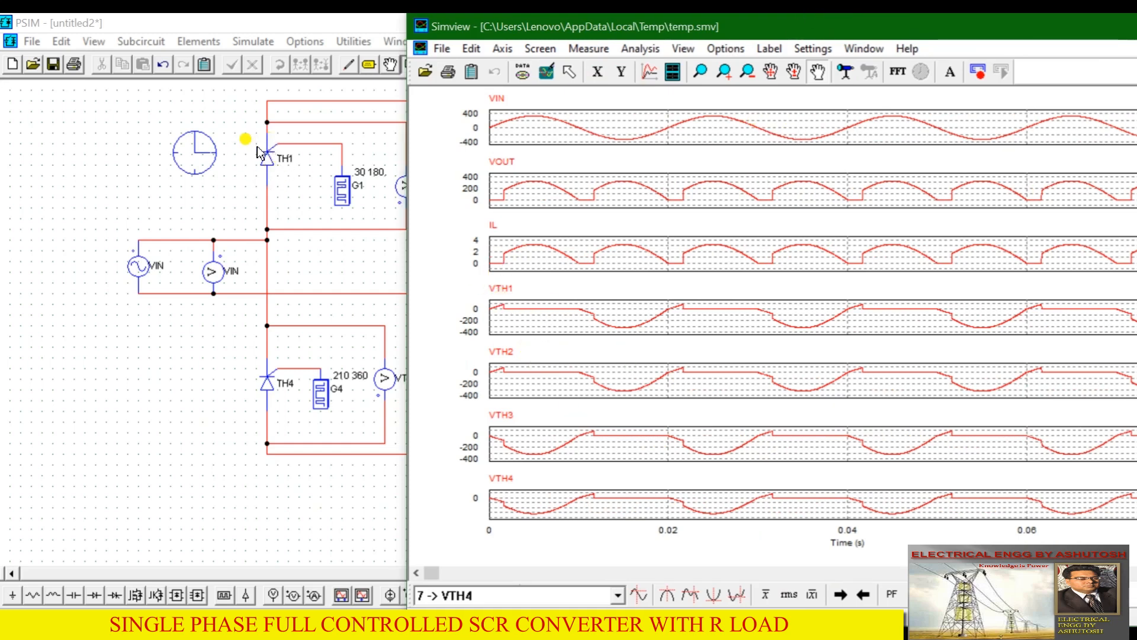
{"action": "left_click_drag", "start_coordinate": [564, 27], "coordinate": [677, 26]}
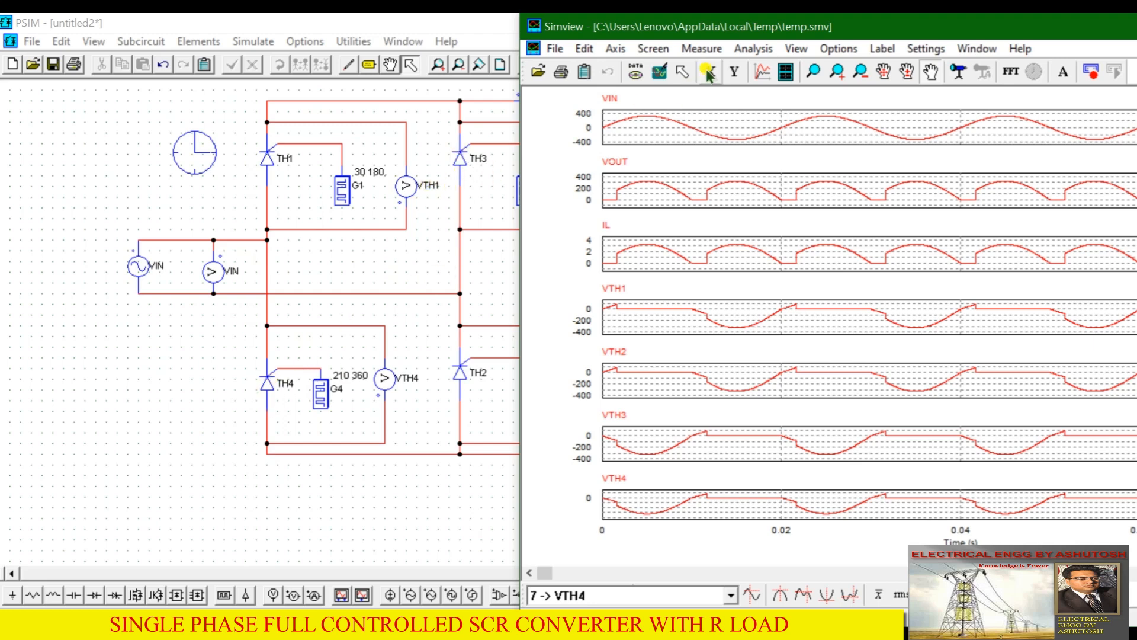
Maximize Simview to review the full set of waveforms, and close it to return to the PSIM schematic
{"action": "left_click_drag", "start_coordinate": [792, 33], "coordinate": [515, 77]}
{"action": "left_click", "coordinate": [1023, 71]}
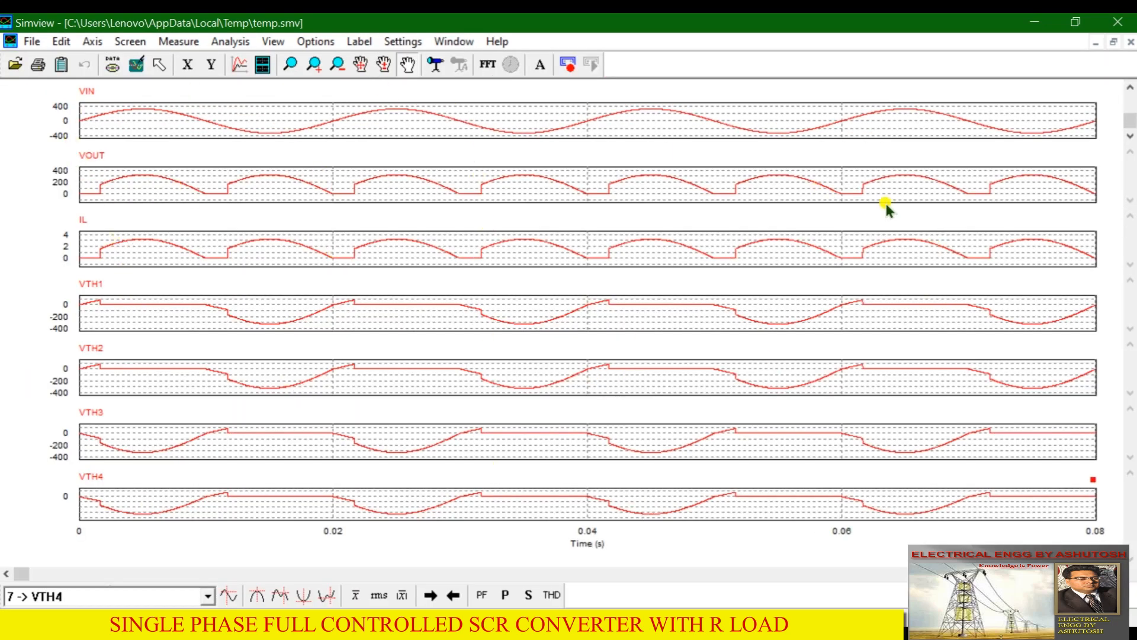
{"action": "left_click", "coordinate": [1075, 22]}
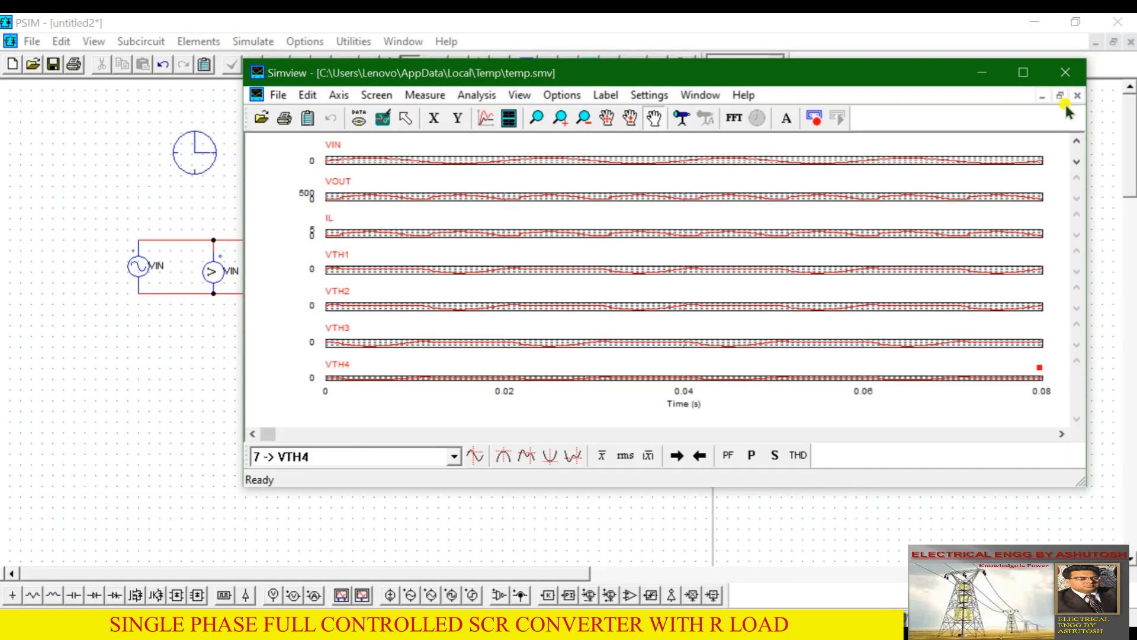
{"action": "left_click", "coordinate": [1065, 73]}
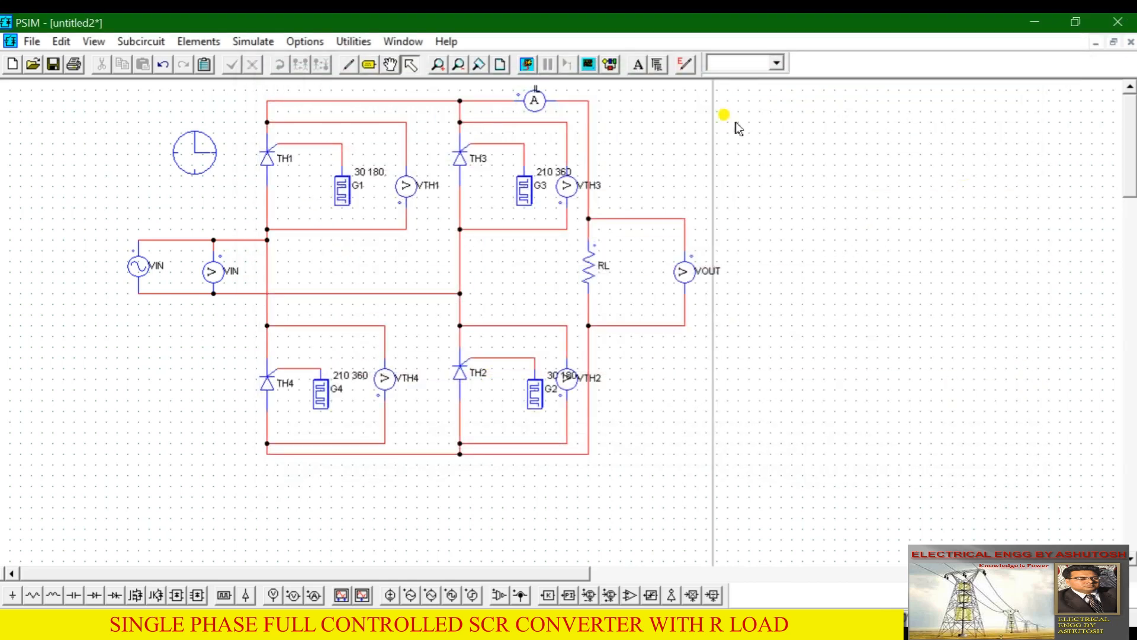